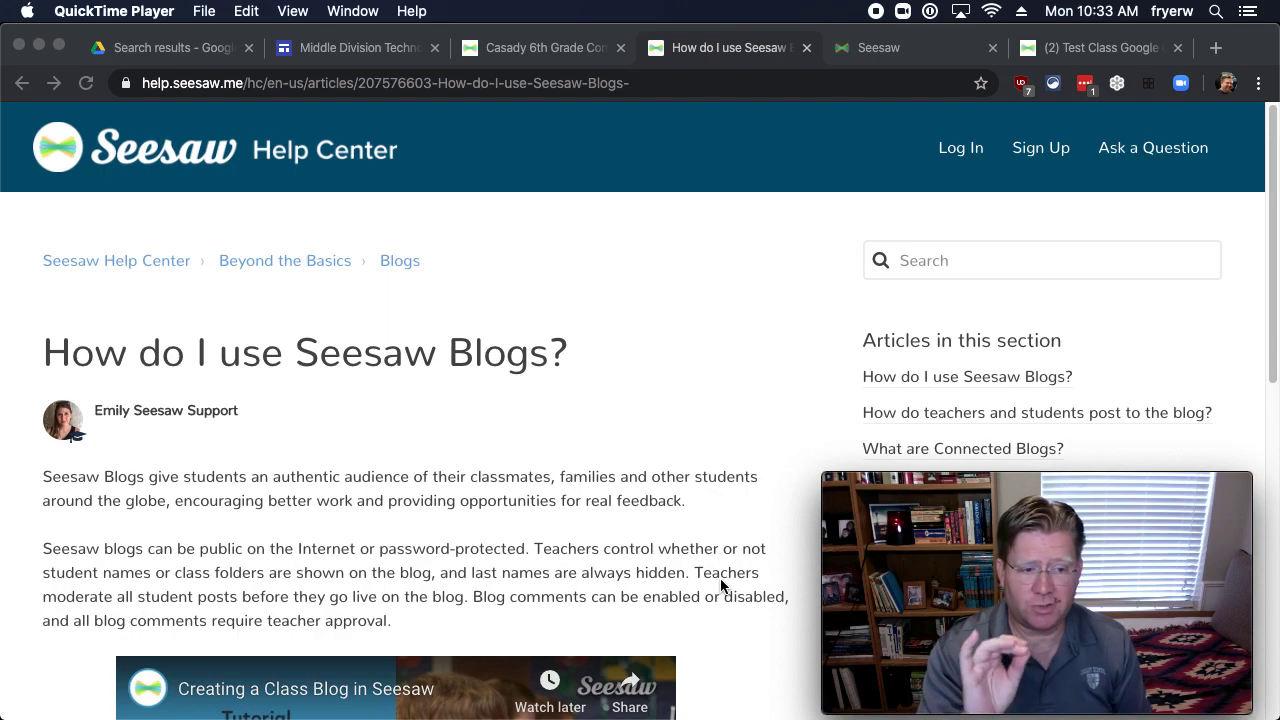
Review the 'How do I use Seesaw Blogs?' article, then switch to the Casady 6th Grade Computers blog.
scroll(600, 538, "down", 1)
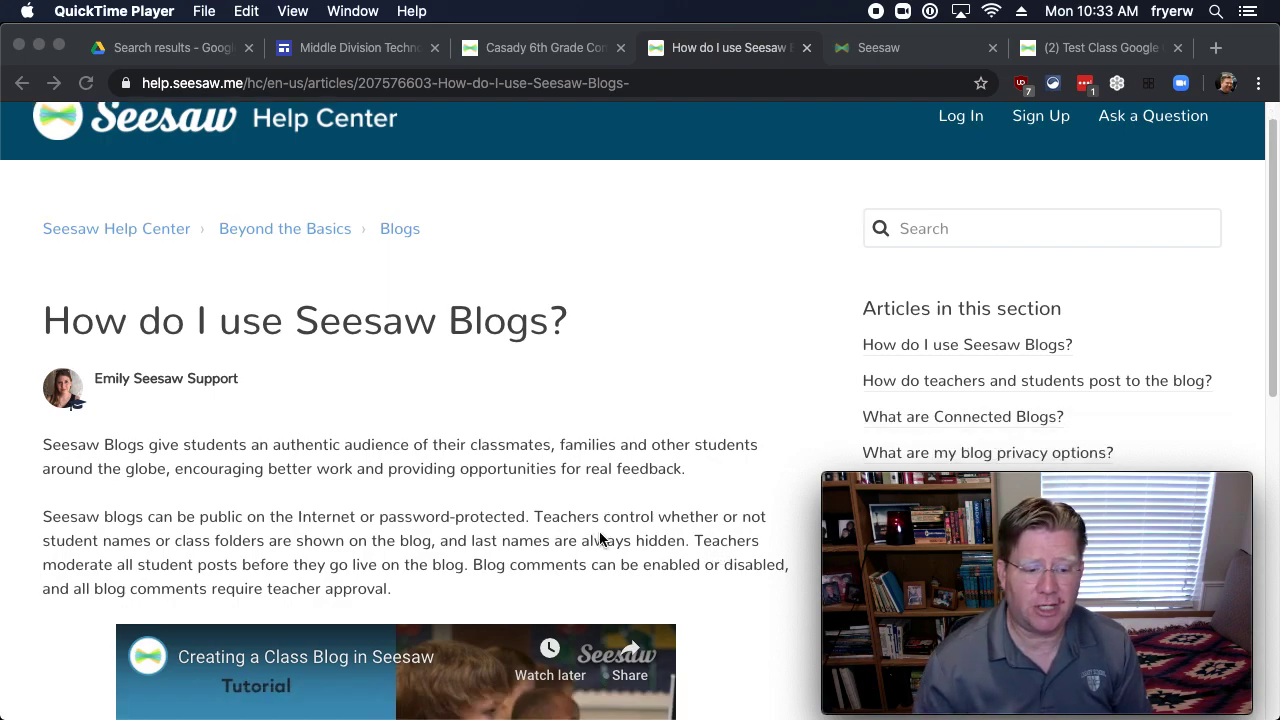
scroll(600, 538, "down", 5)
scroll(600, 540, "down", 5)
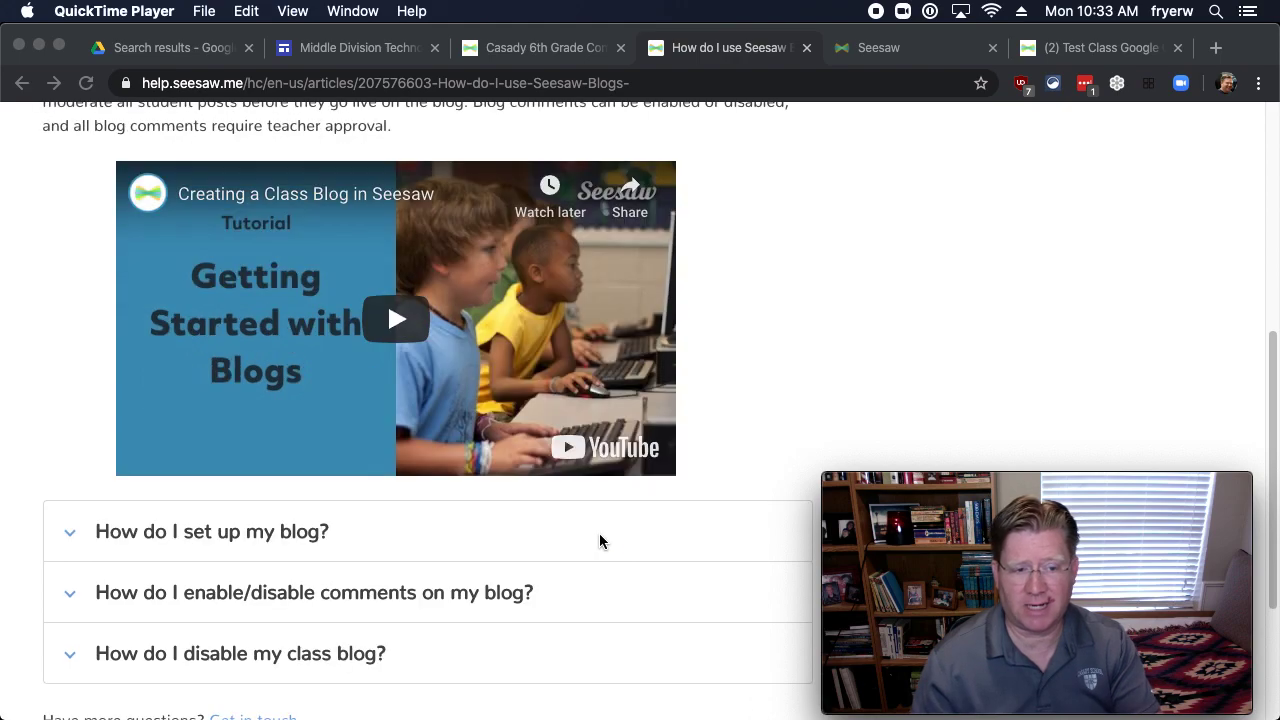
scroll(600, 541, "down", 1)
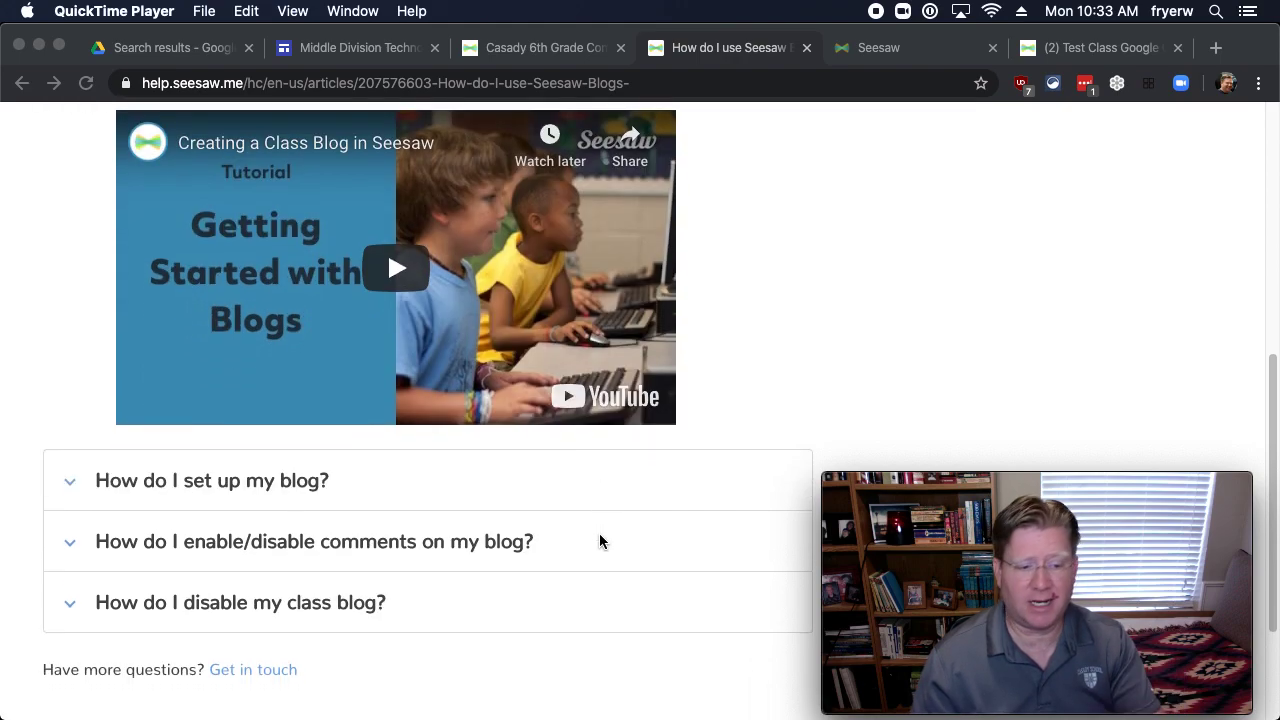
scroll(600, 541, "up", 6)
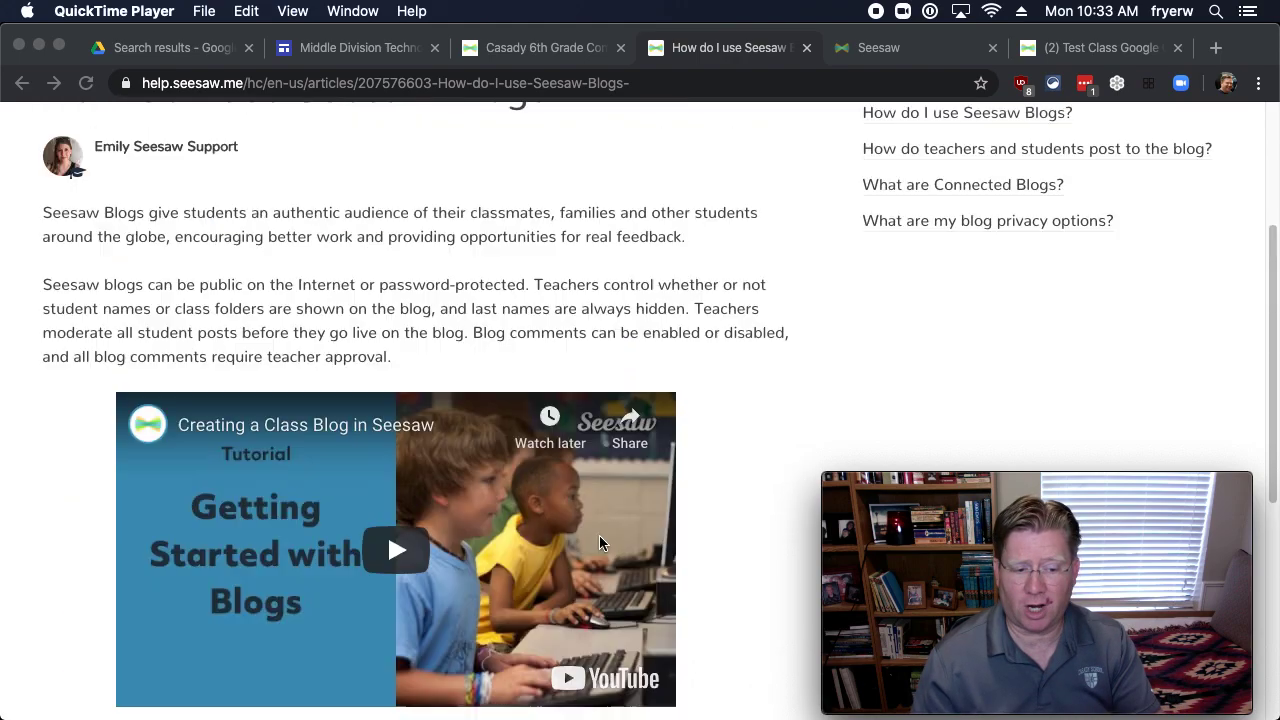
scroll(600, 541, "up", 6)
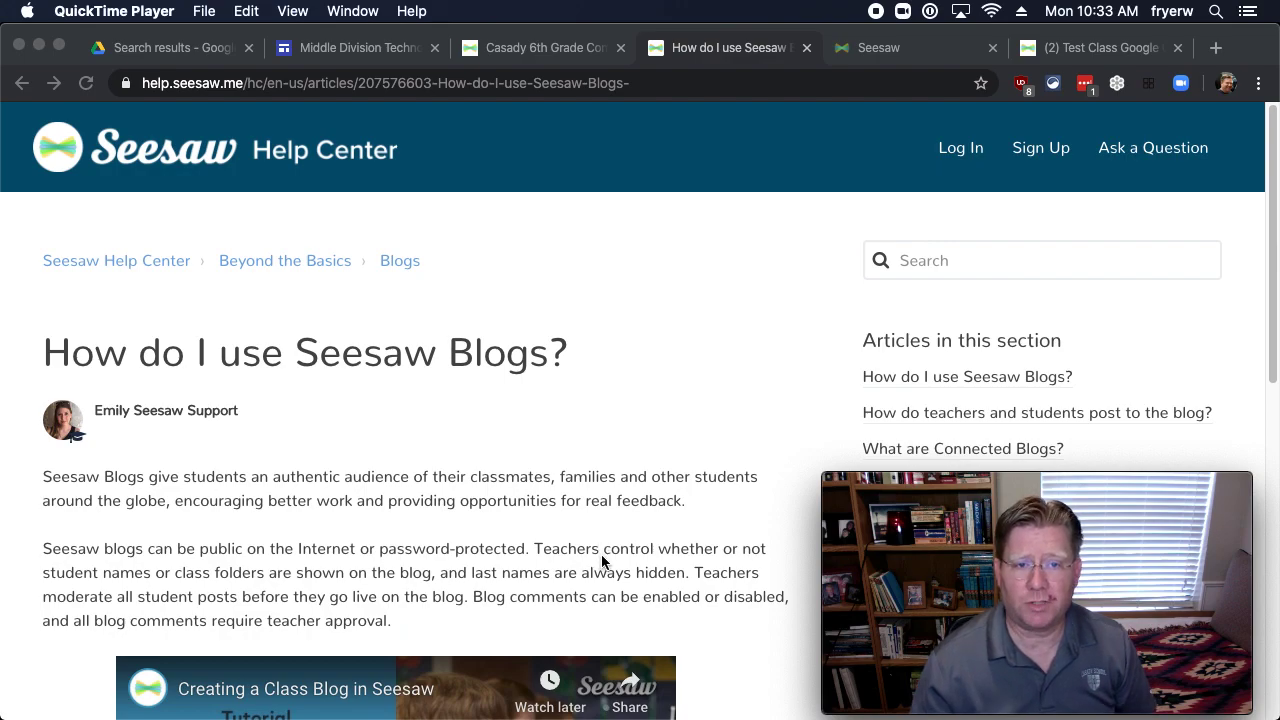
left_click(537, 50)
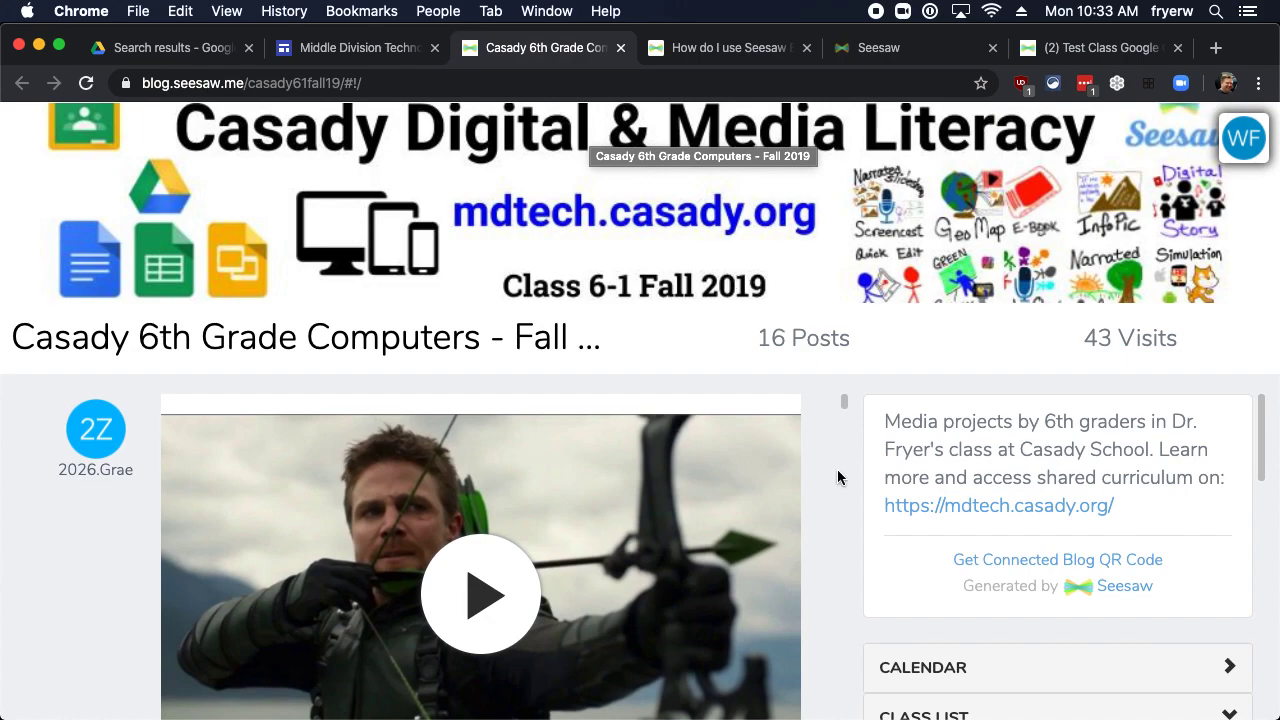
Browse the Casady student posts, then switch to the Test Class Google Classroom journal.
scroll(837, 469, "down", 3)
scroll(837, 469, "down", 3)
scroll(837, 469, "down", 2)
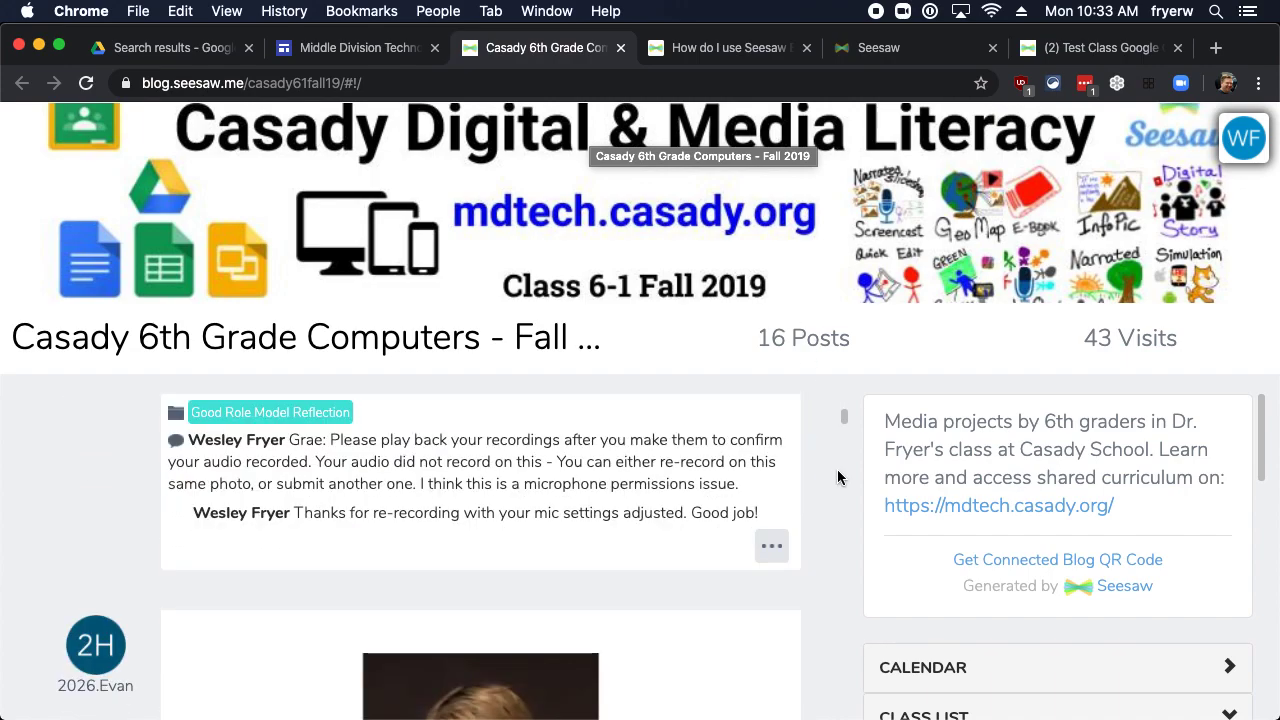
scroll(837, 469, "down", 2)
scroll(837, 469, "down", 1)
scroll(837, 469, "down", 3)
scroll(837, 469, "down", 2)
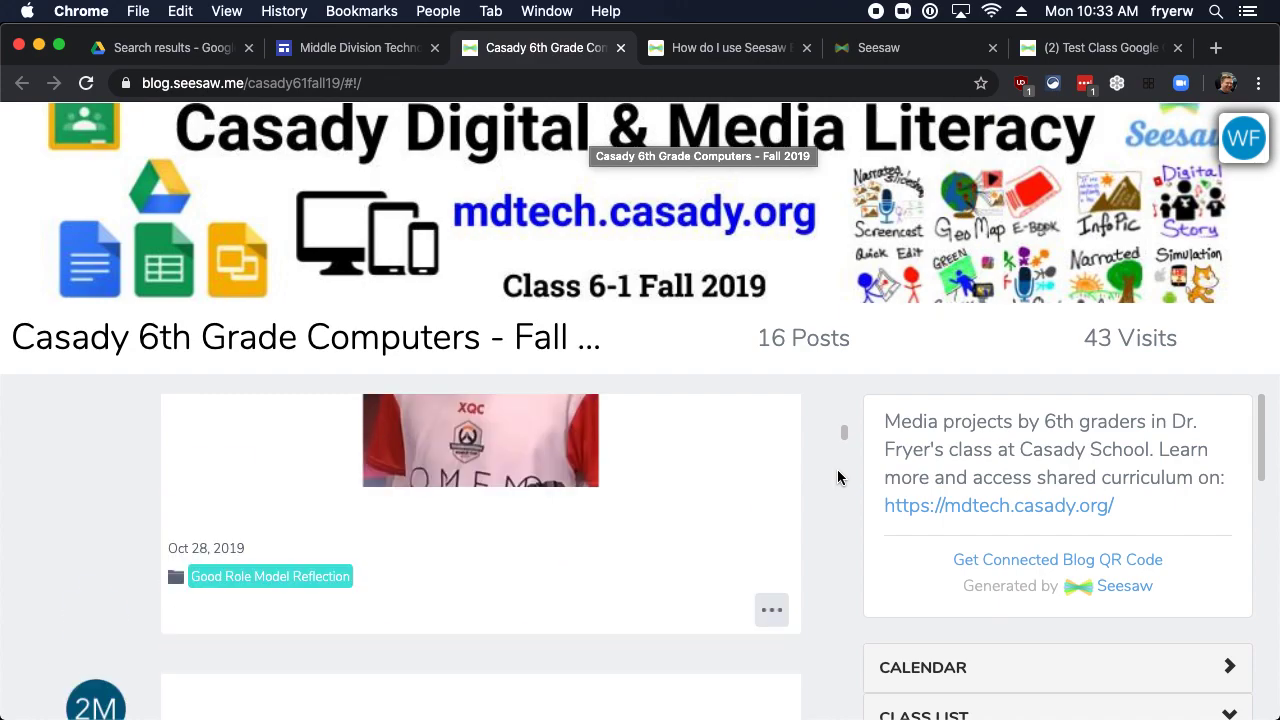
scroll(837, 469, "down", 2)
scroll(837, 469, "down", 4)
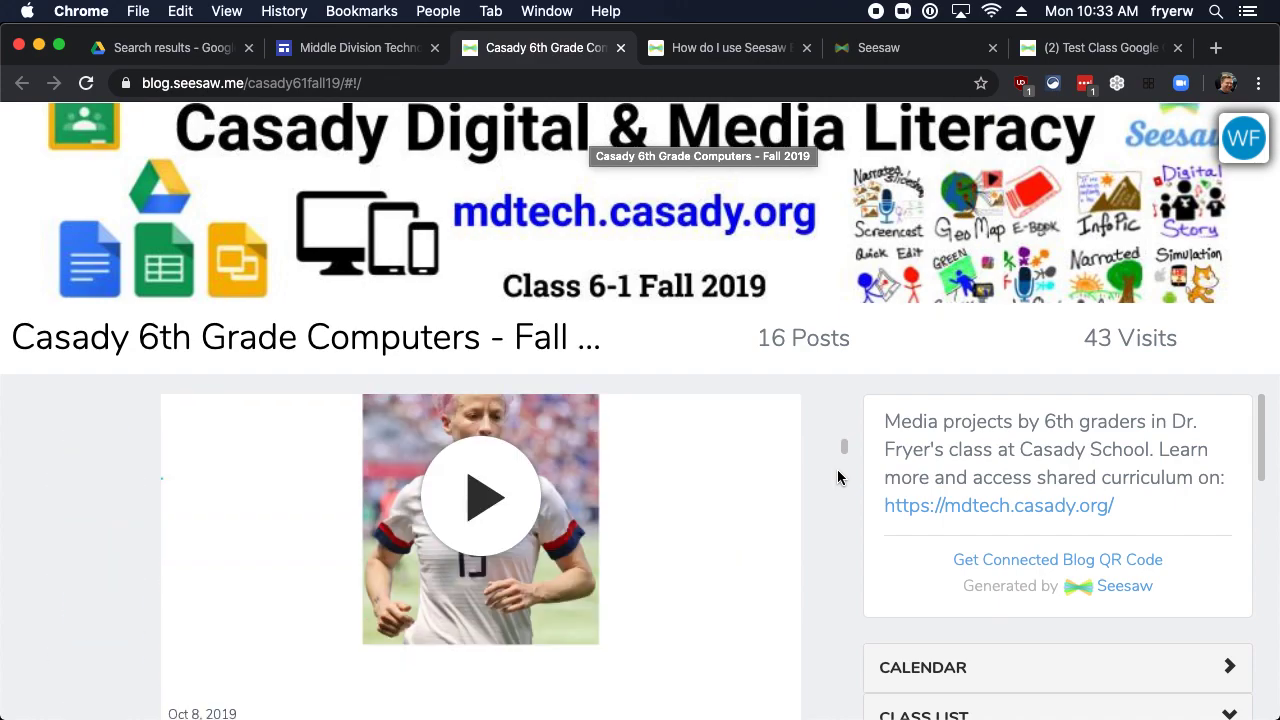
scroll(838, 477, "down", 1)
scroll(838, 477, "down", 1)
scroll(838, 477, "down", 3)
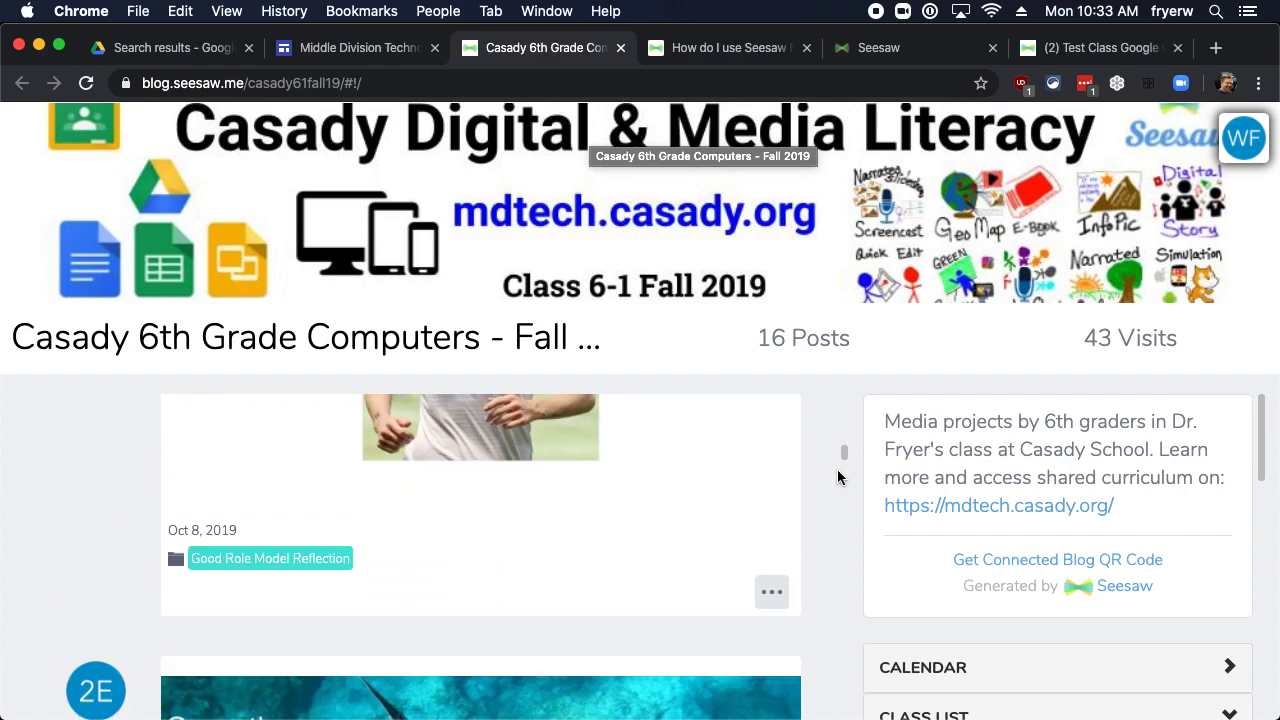
scroll(838, 477, "down", 3)
scroll(838, 477, "down", 3)
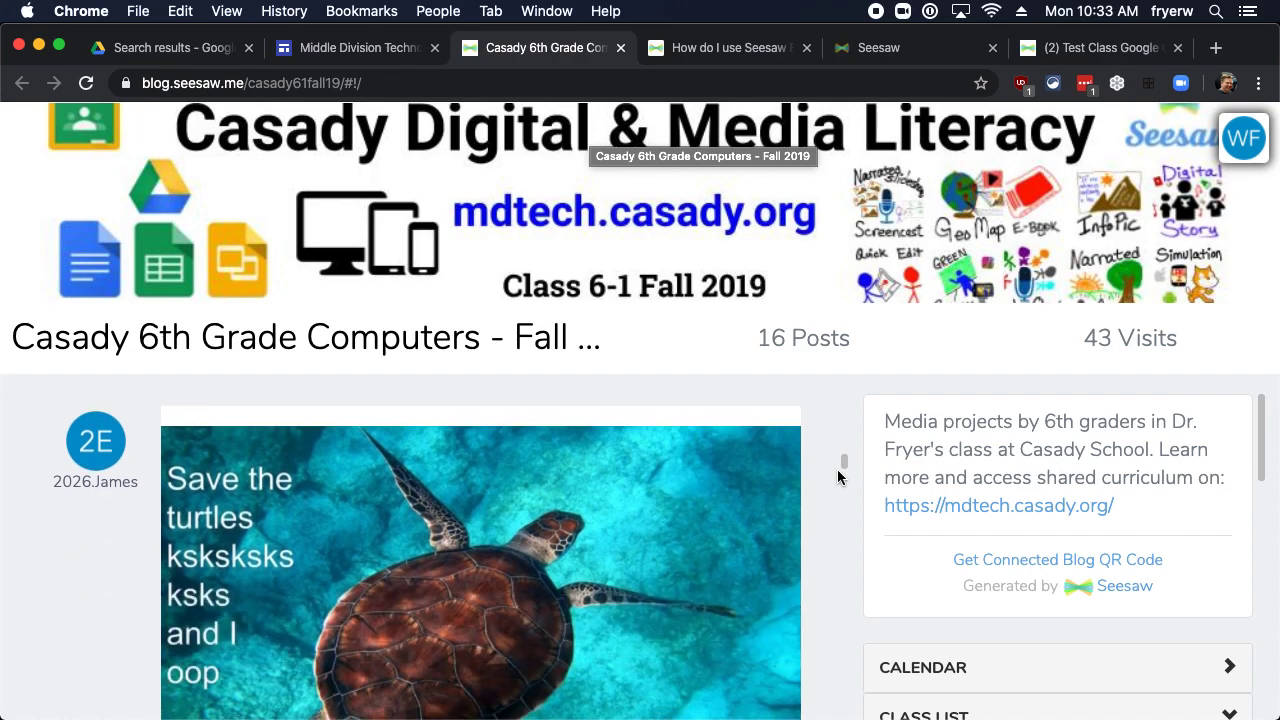
scroll(838, 477, "down", 1)
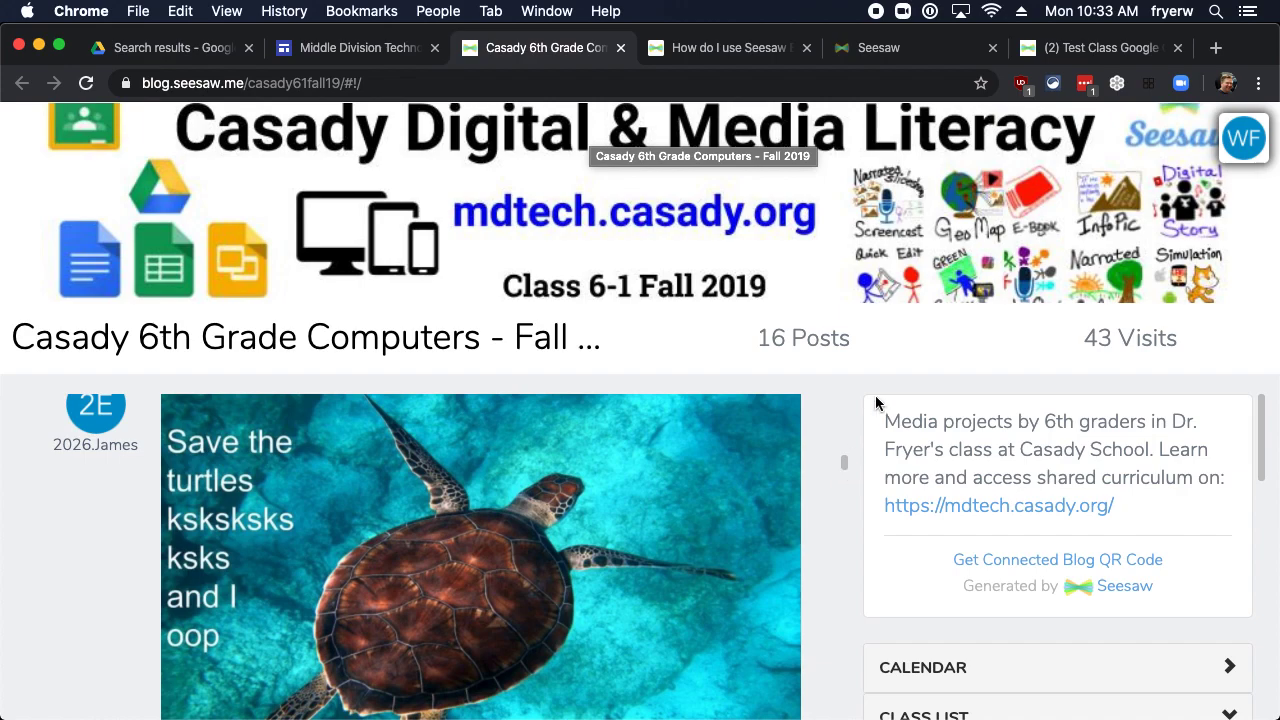
left_click(1066, 52)
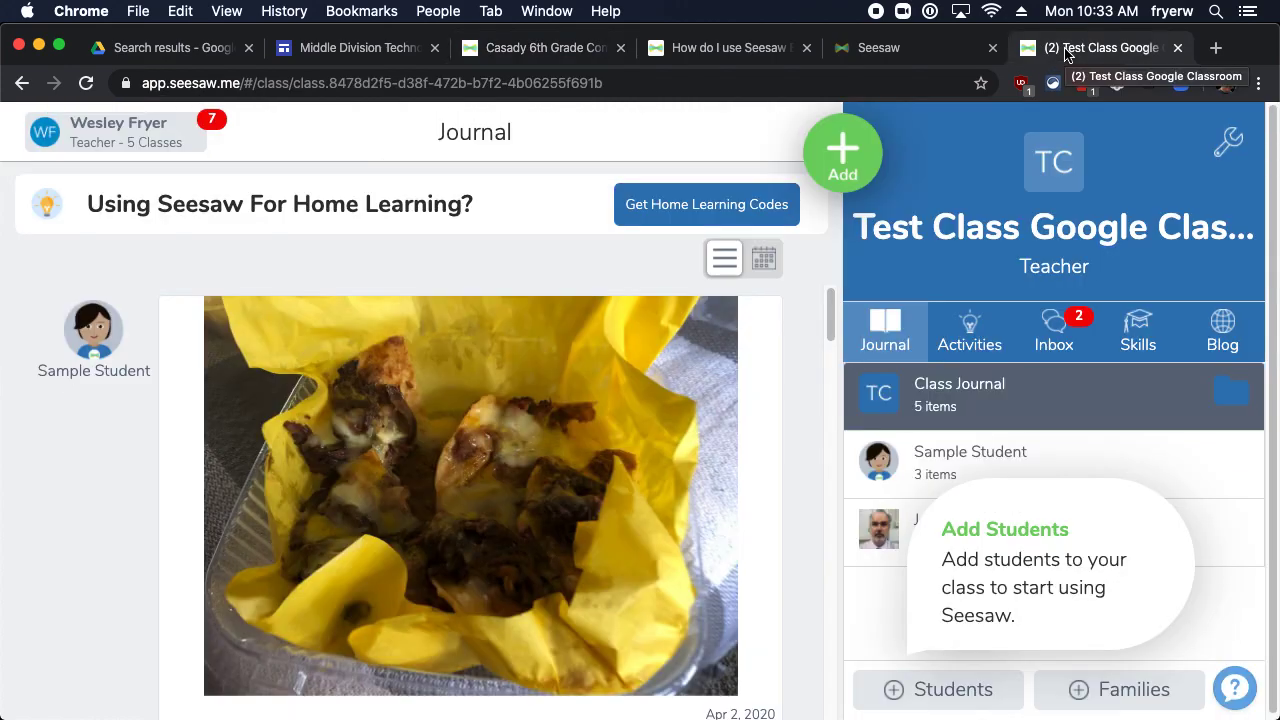
In class settings, open Class Blog appearance and start adding a header image.
left_click(1228, 148)
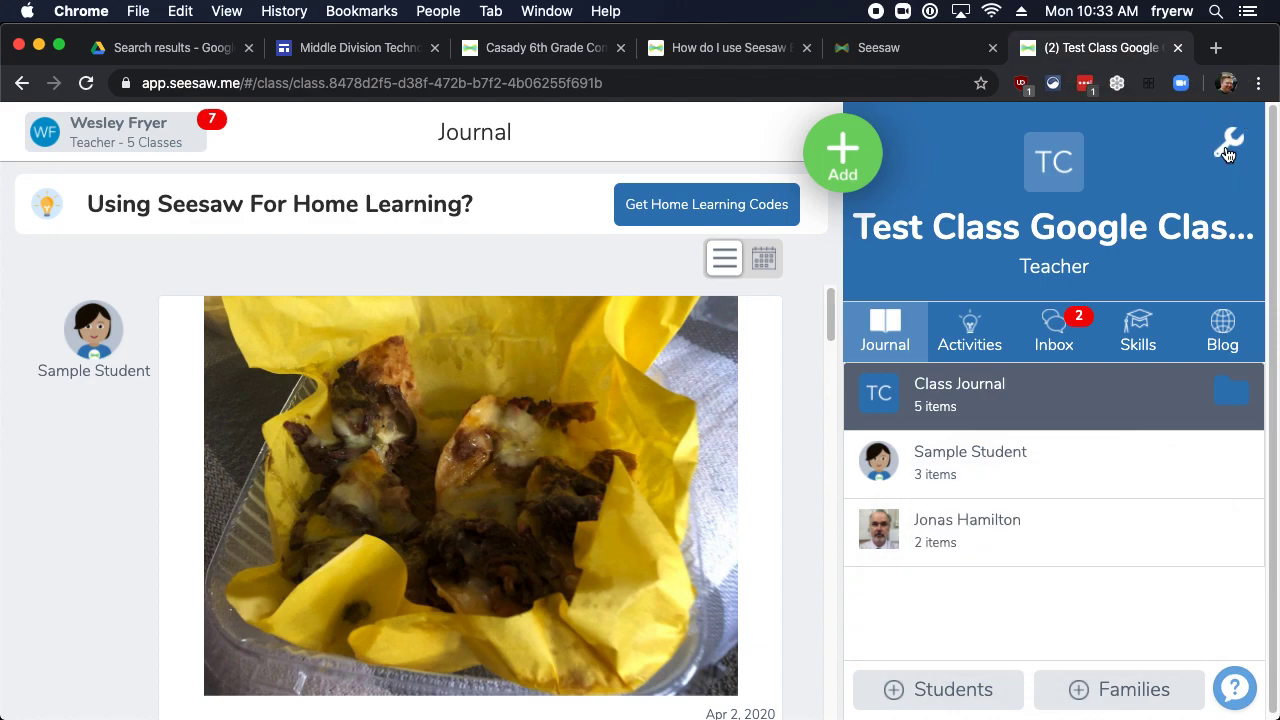
scroll(766, 350, "down", 2)
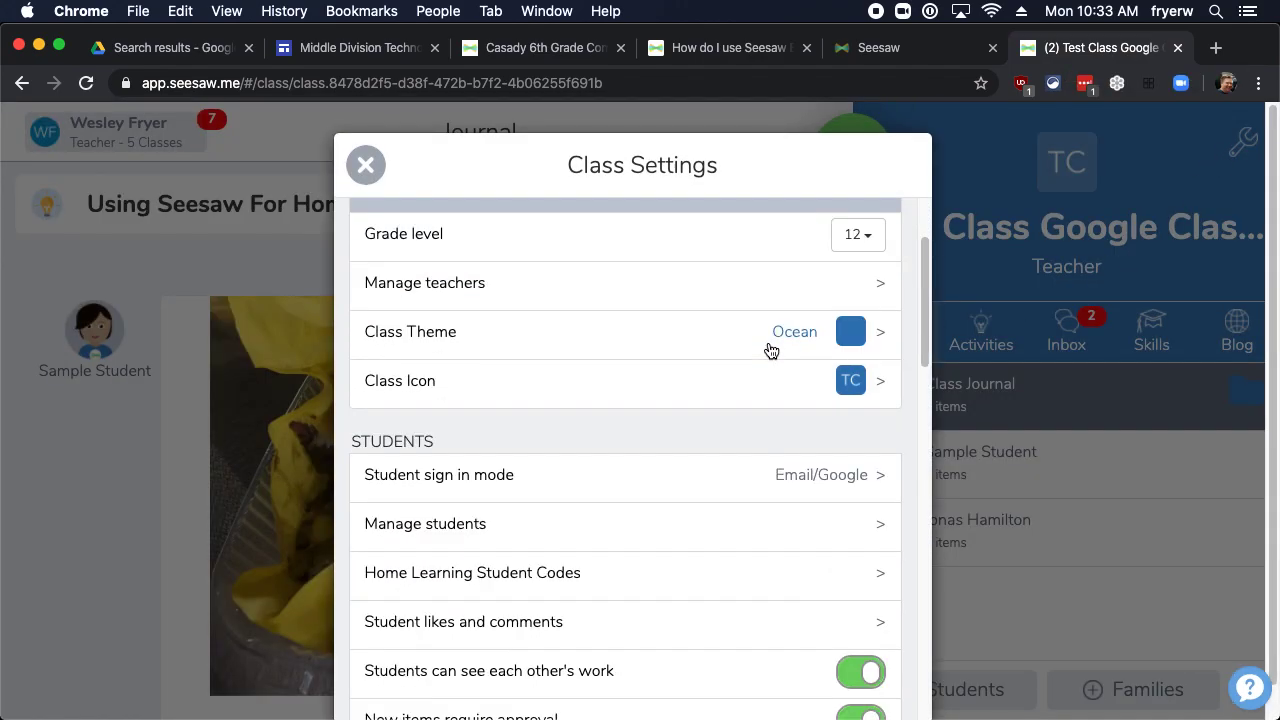
scroll(766, 350, "down", 5)
scroll(766, 347, "down", 3)
scroll(766, 347, "down", 1)
scroll(766, 347, "down", 2)
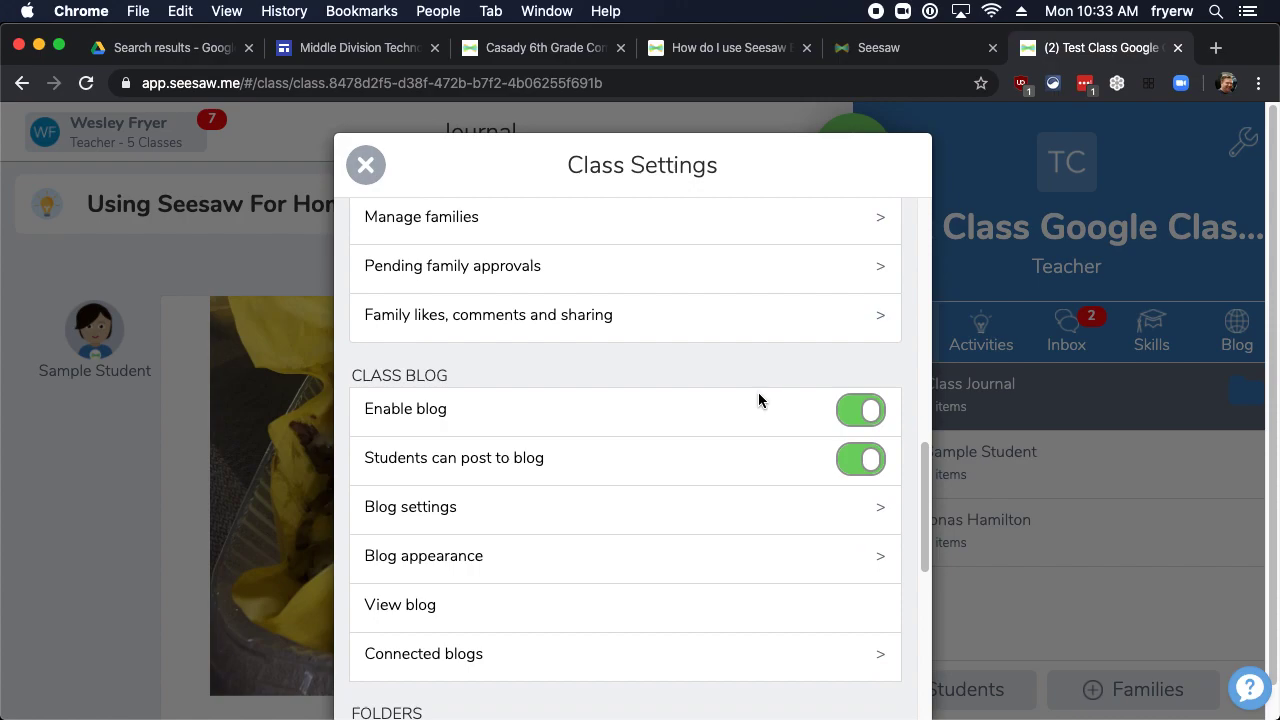
scroll(801, 430, "down", 1)
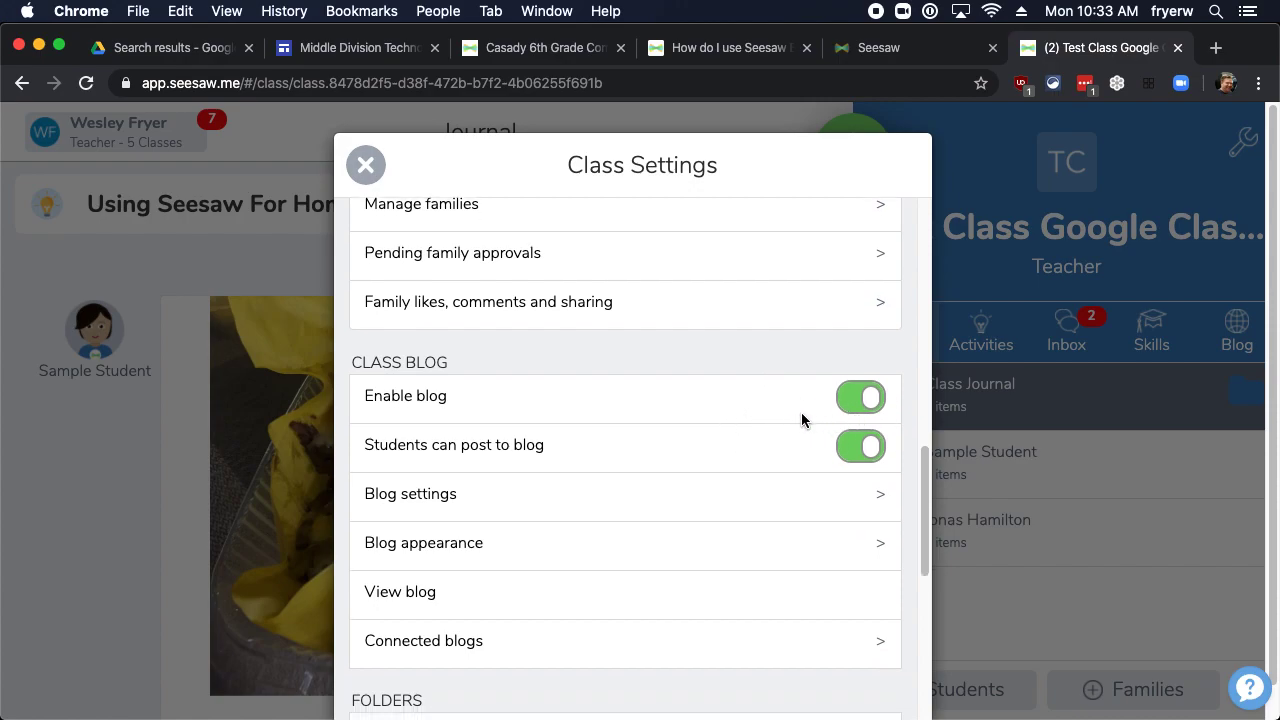
left_click(805, 499)
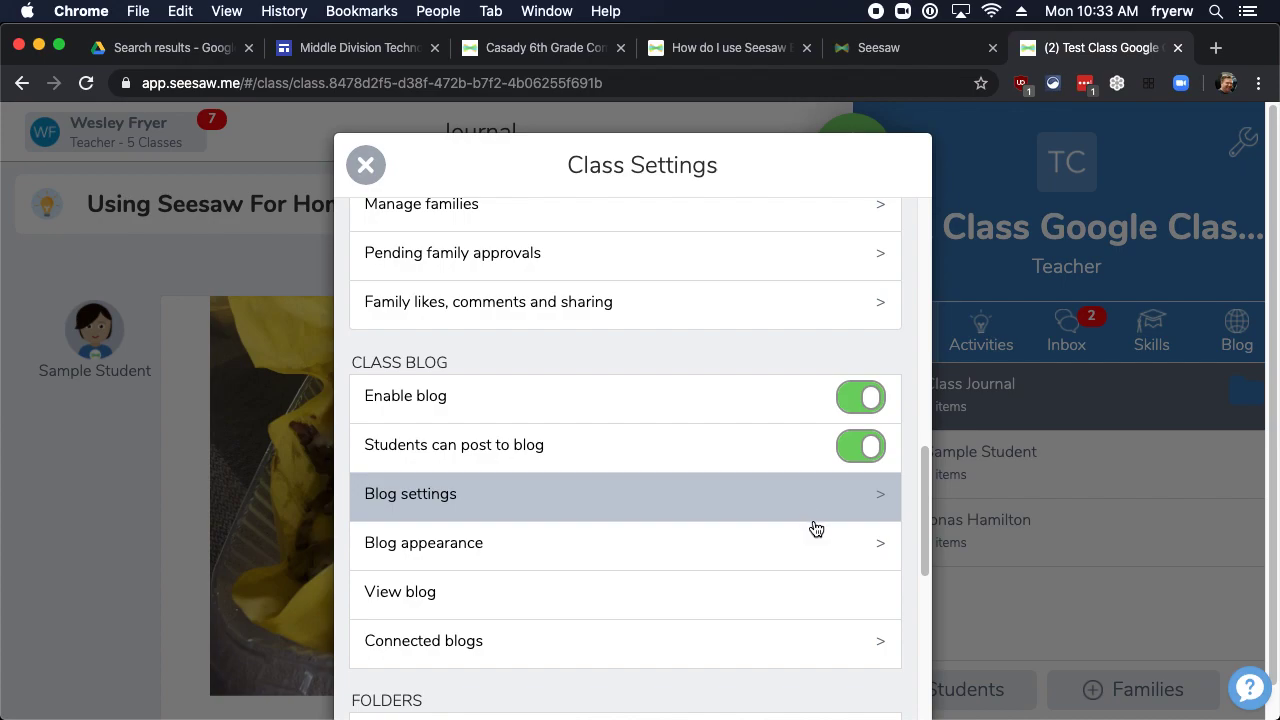
left_click(826, 540)
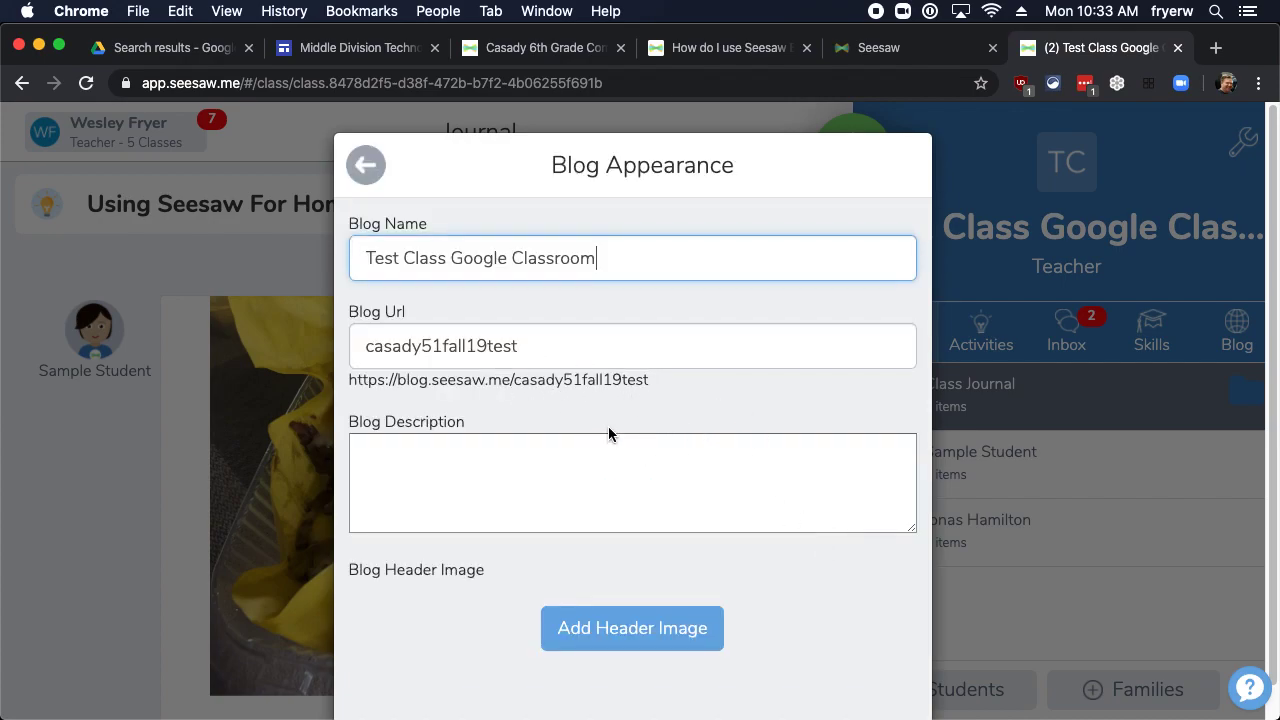
scroll(700, 510, "down", 1)
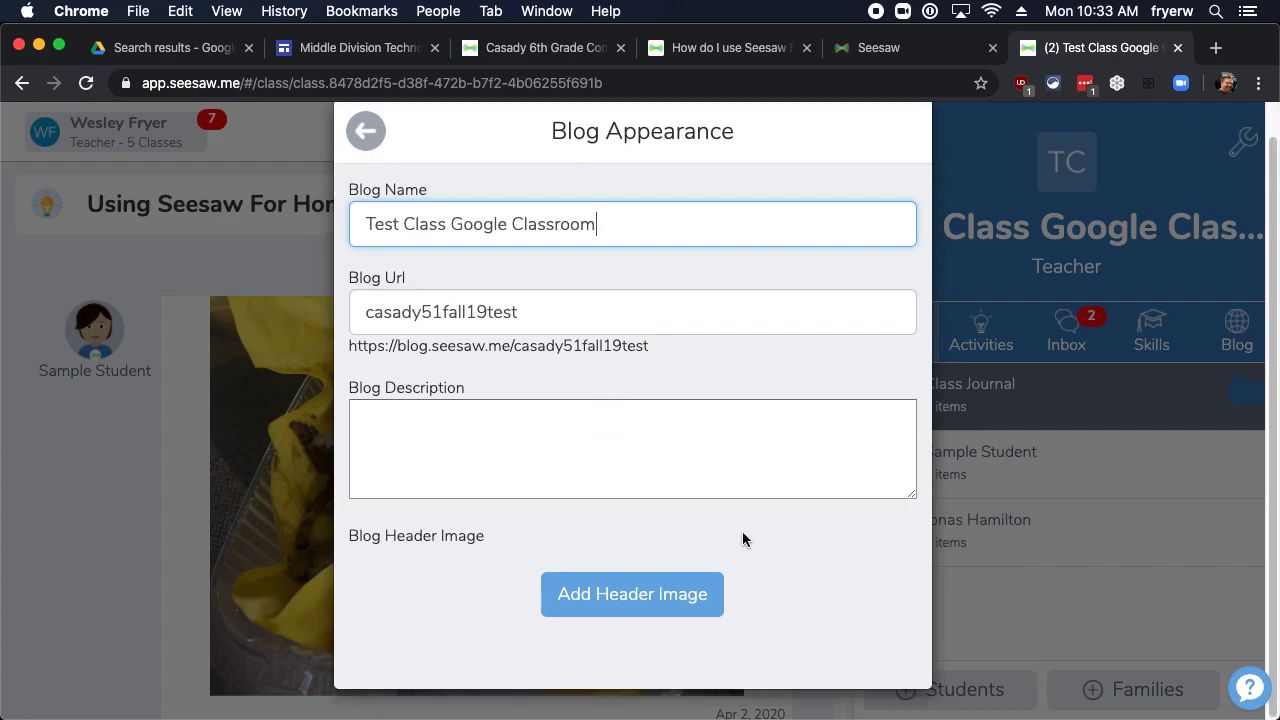
left_click(656, 598)
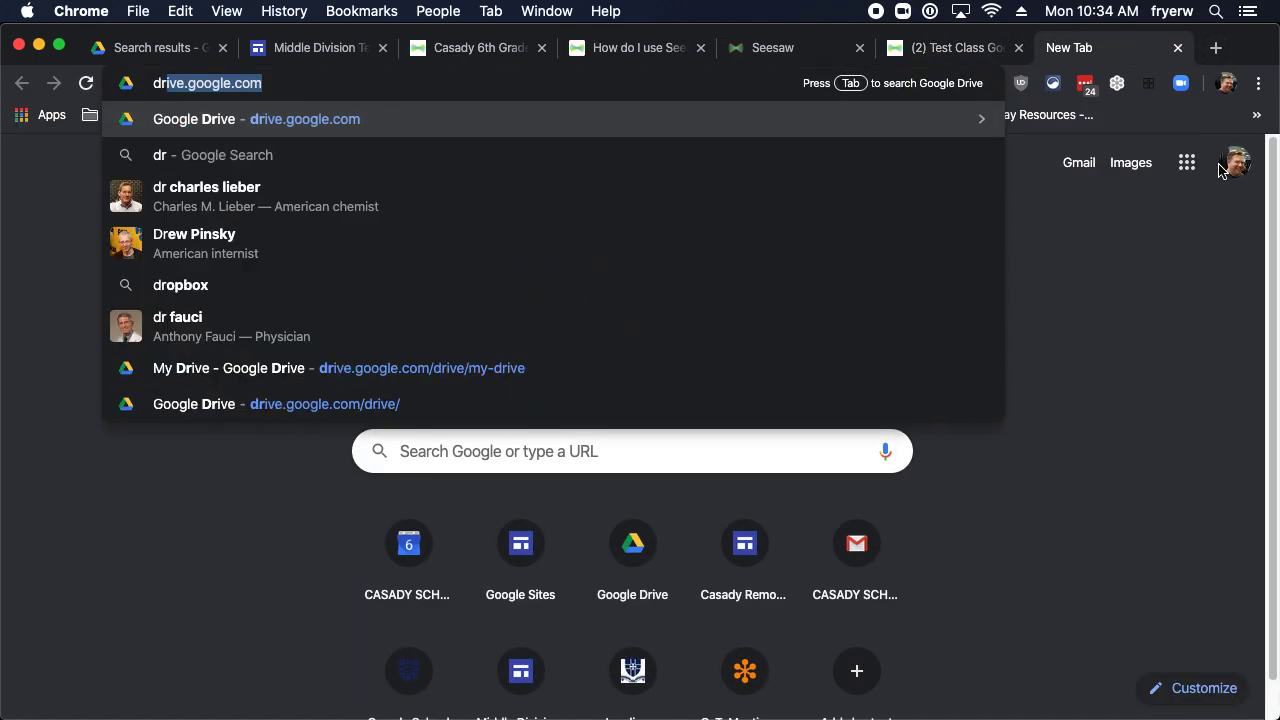
Load Google Drive, create a new Google Drawing, and check Seesaw's recommended header size.
key("Return")
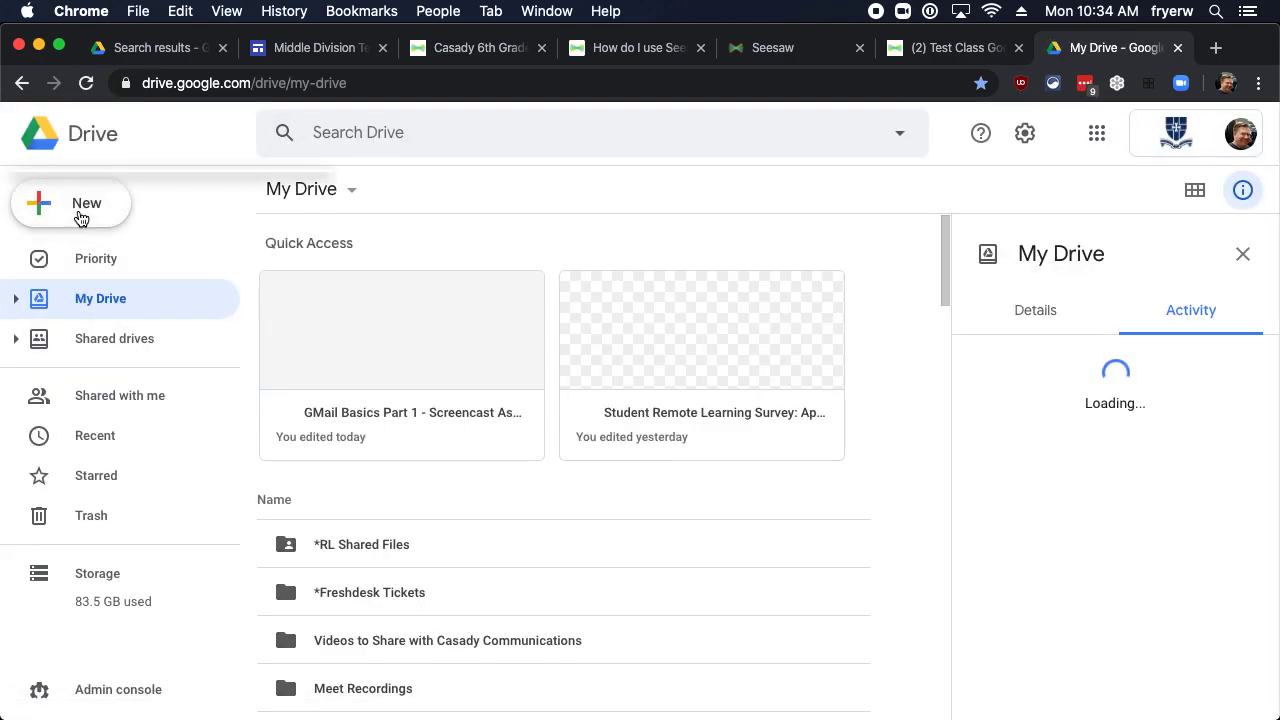
left_click(80, 210)
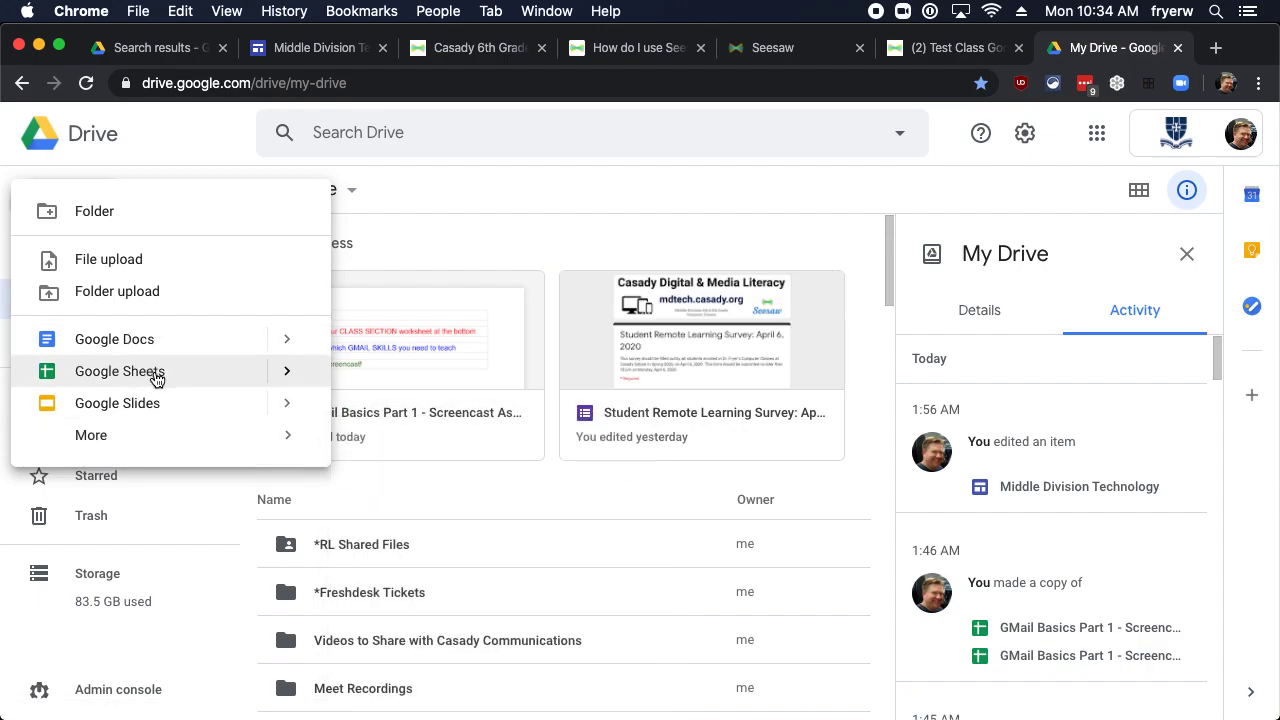
mouse_move(170, 435)
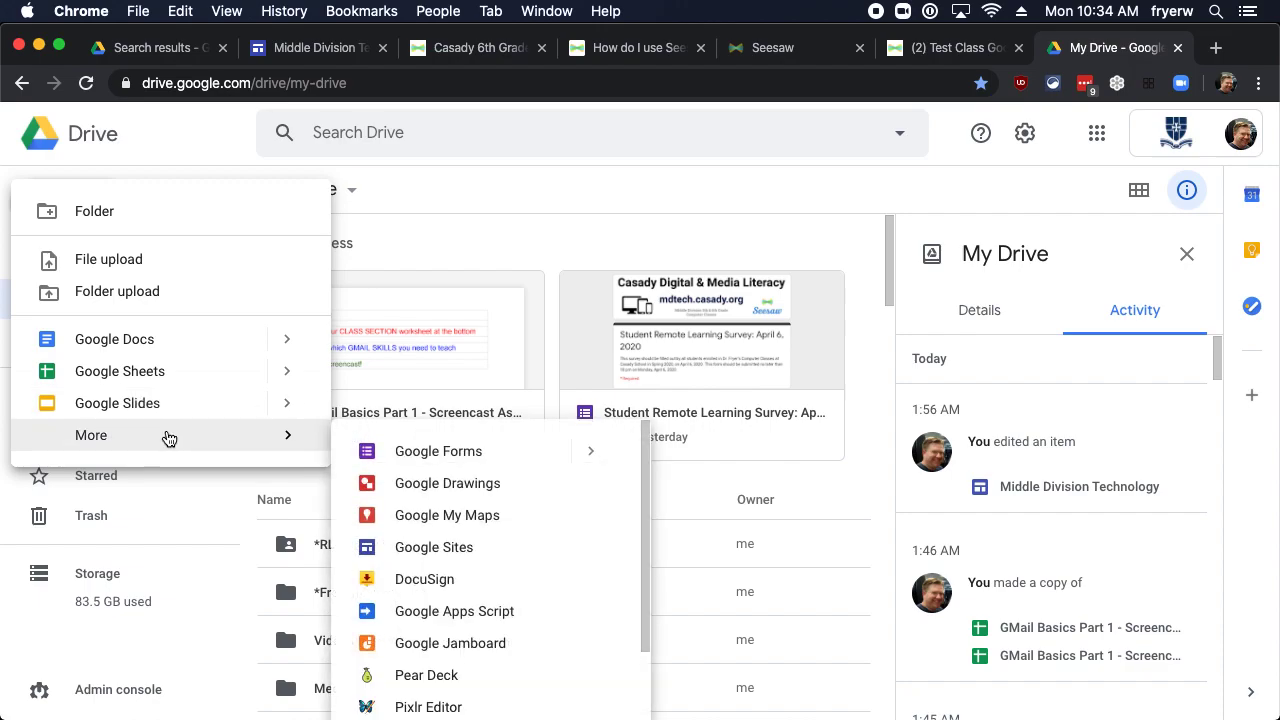
left_click(484, 486)
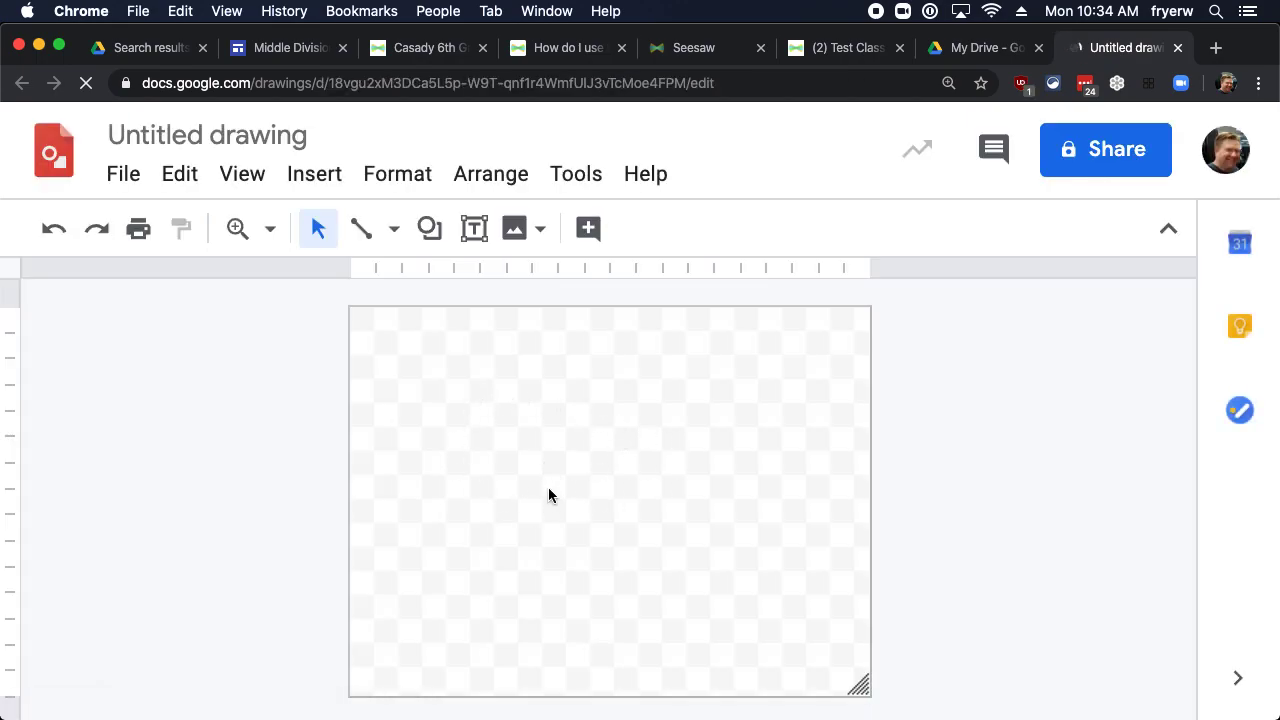
left_click(825, 55)
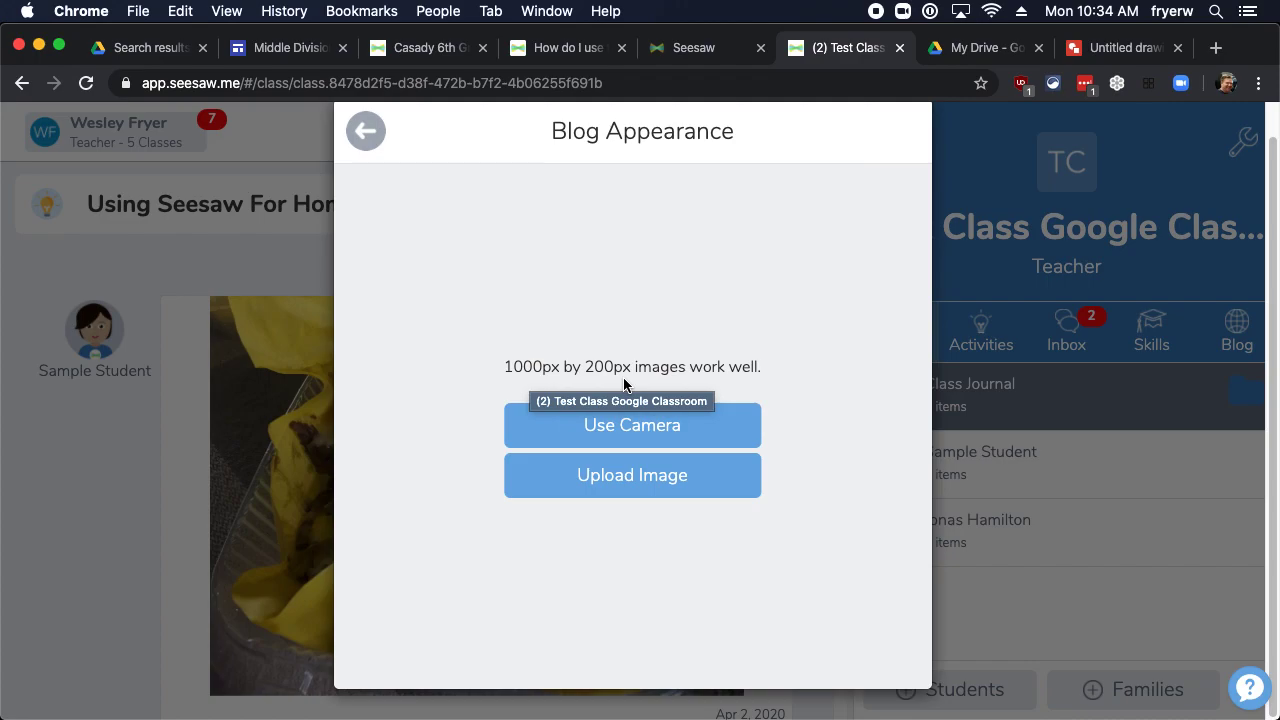
Back in the drawing, drag the canvas corner into a wide, short banner.
left_click(1089, 55)
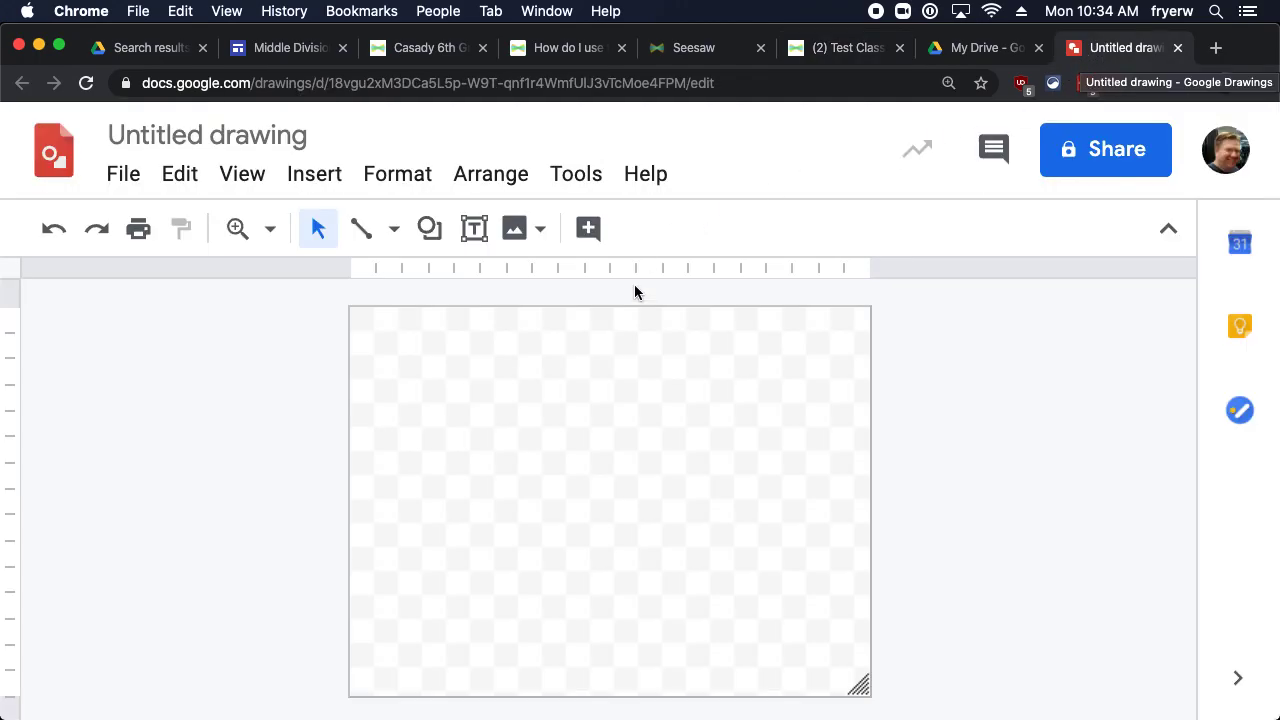
left_click_drag(859, 686, 989, 509)
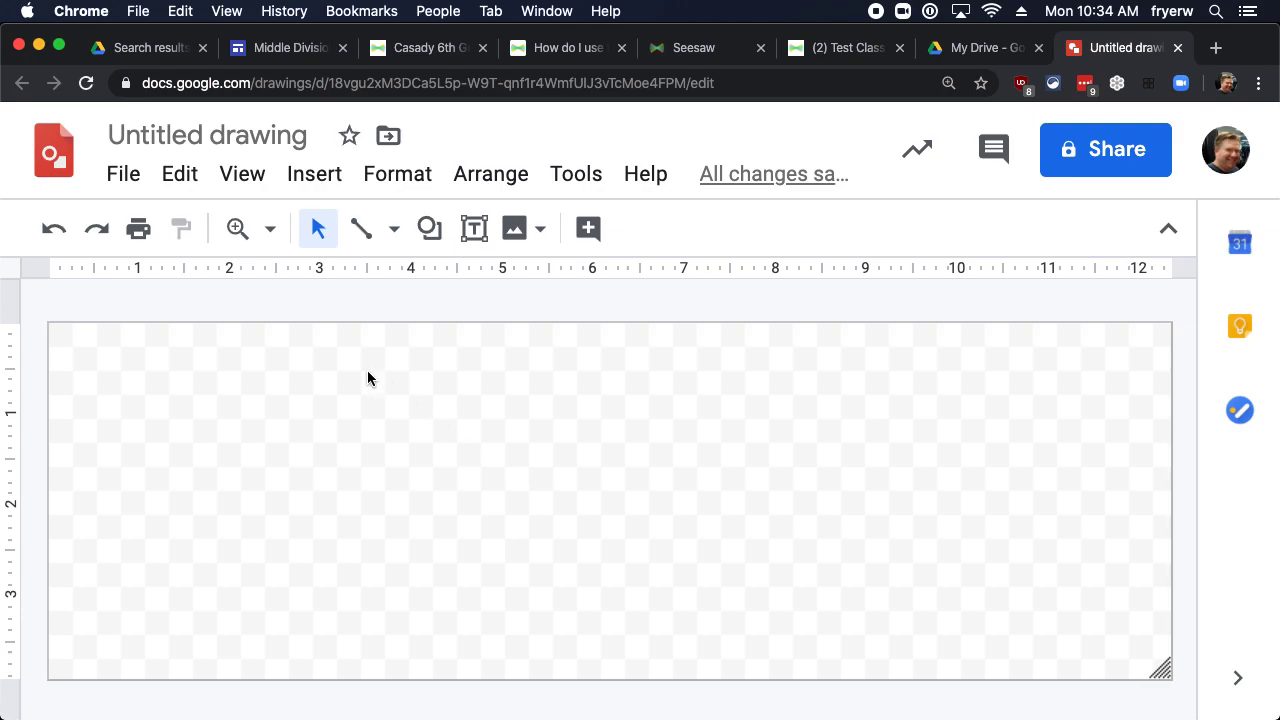
Set a custom page size of 1000 × 200 pixels in Page setup.
left_click(123, 176)
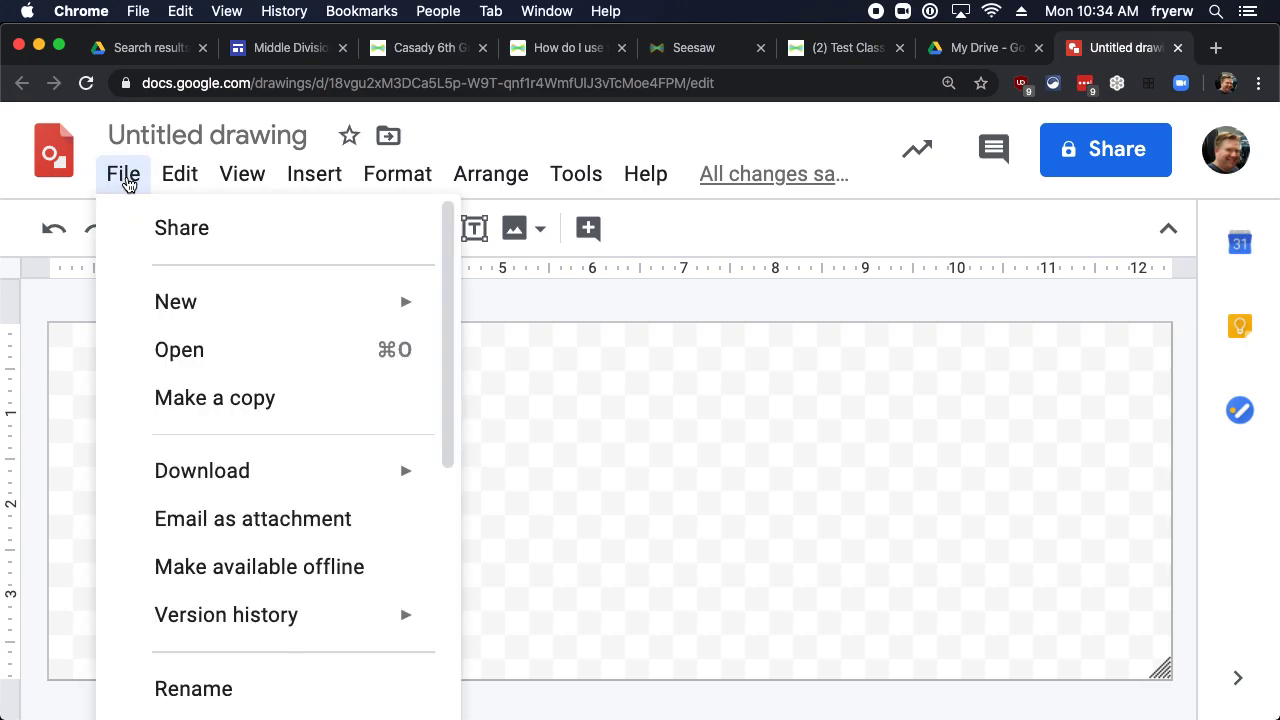
scroll(286, 522, "down", 5)
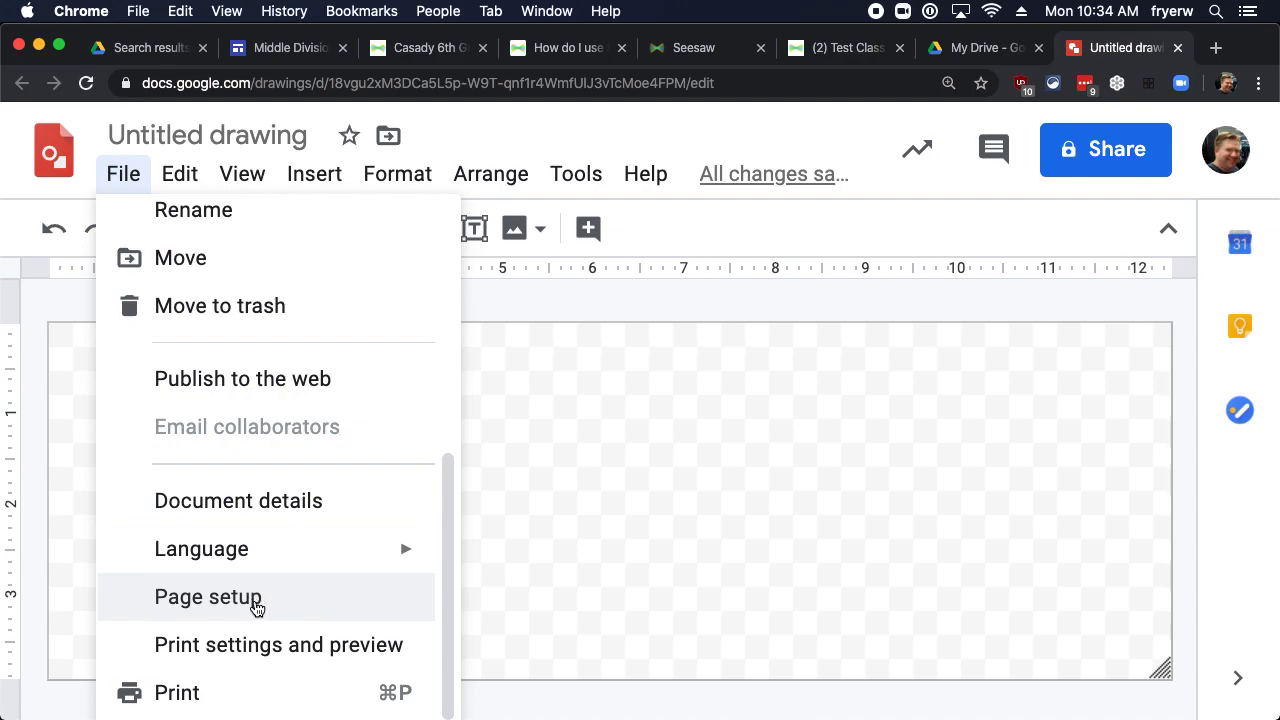
left_click(257, 605)
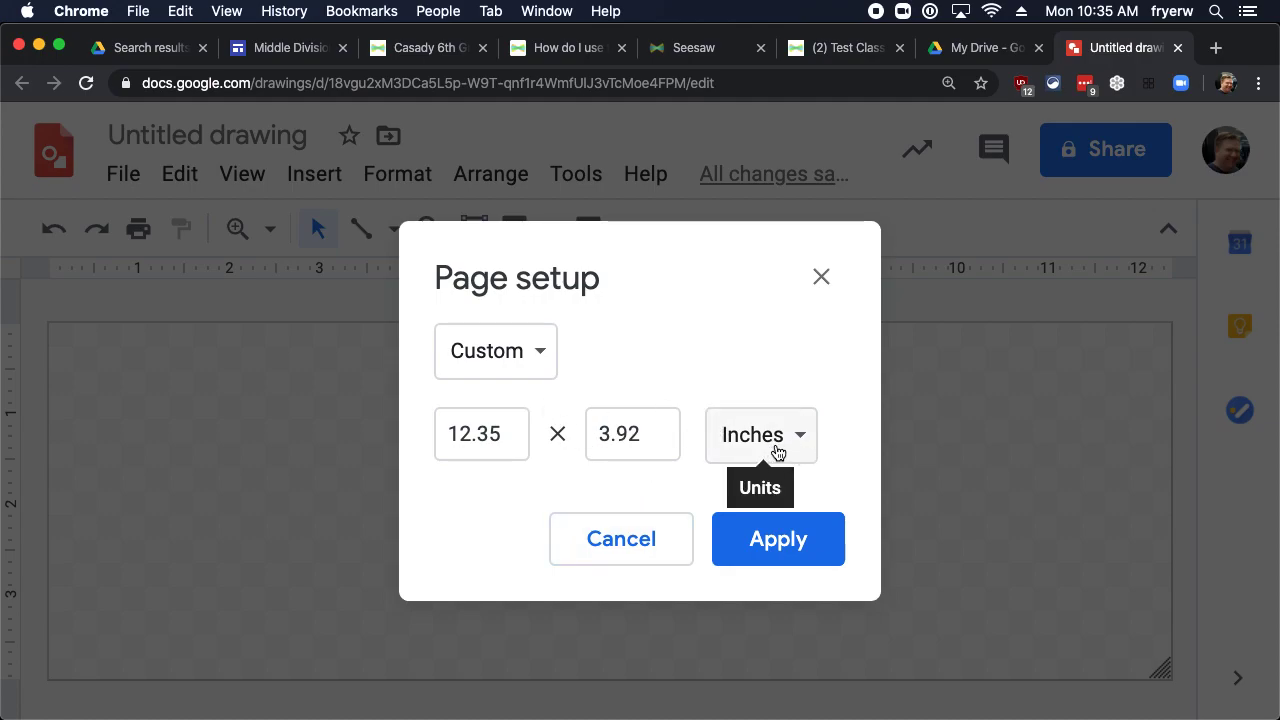
left_click(784, 452)
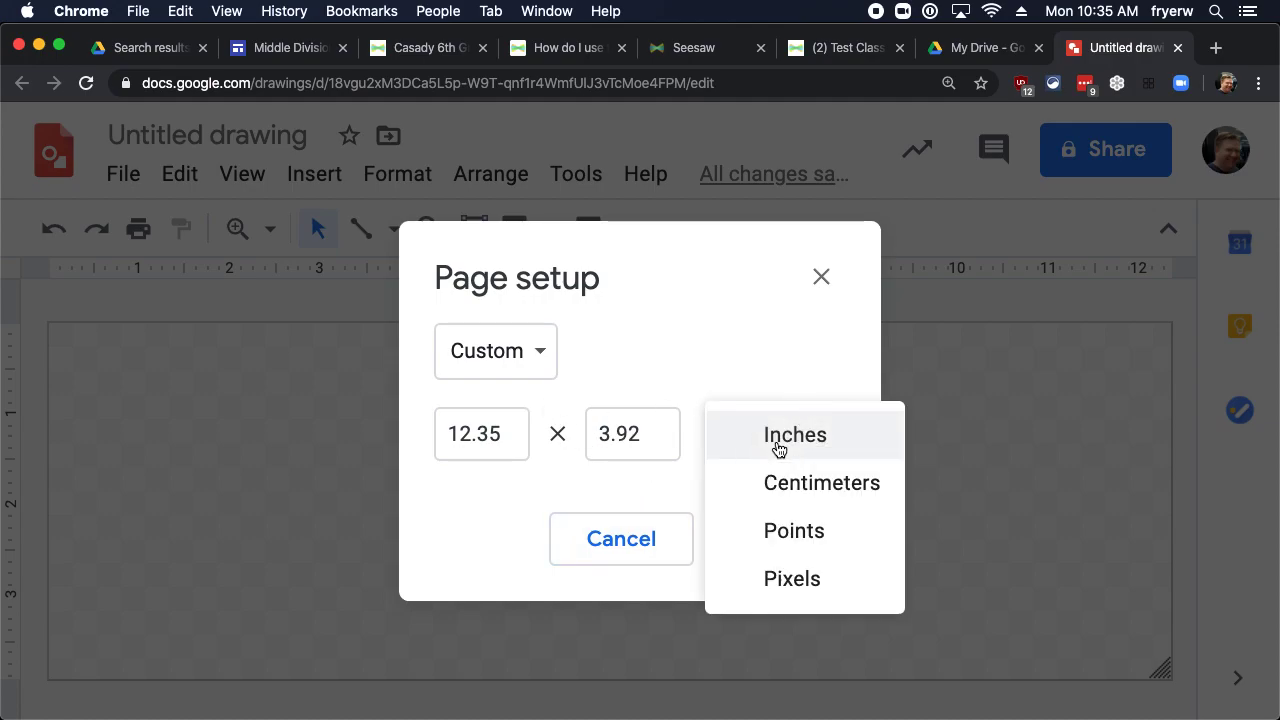
left_click(815, 580)
double_click(508, 432)
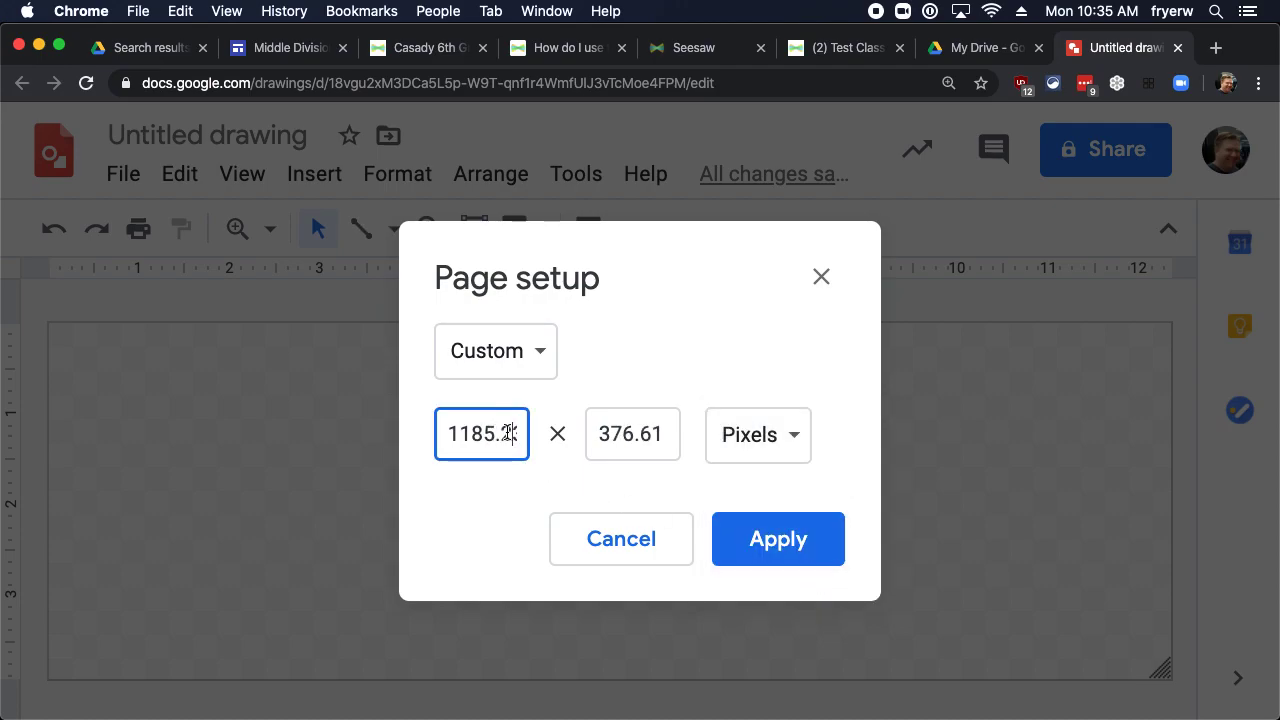
type("1000")
left_click(611, 431)
double_click(611, 431)
type("200")
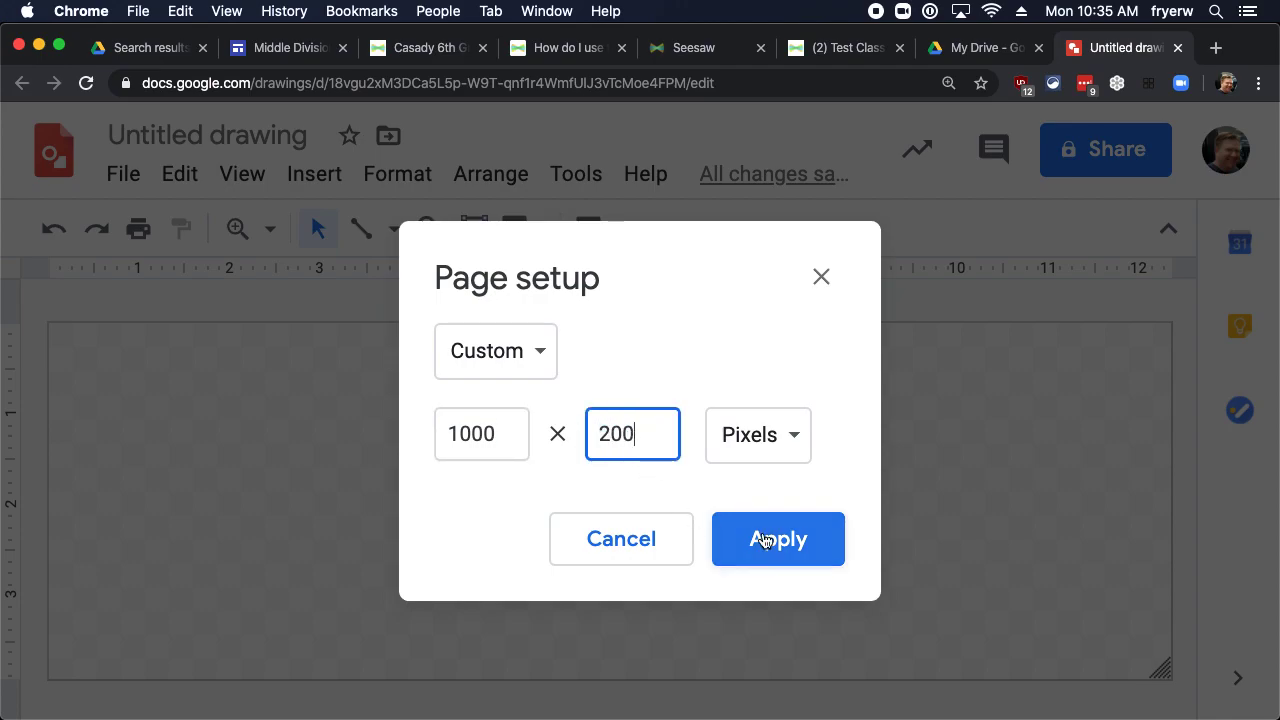
left_click(767, 537)
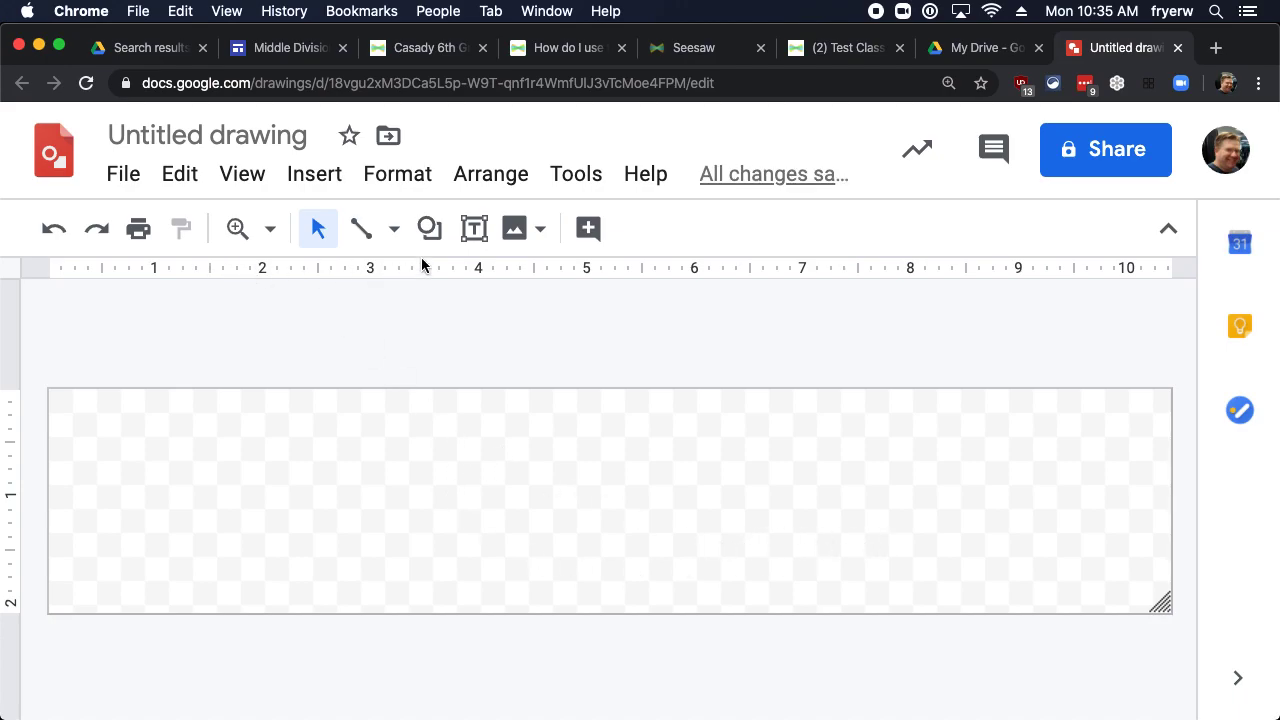
Add a text box reading 'Our Class Blog from Oklahoma City' across the banner's middle.
left_click(474, 228)
left_click(274, 463)
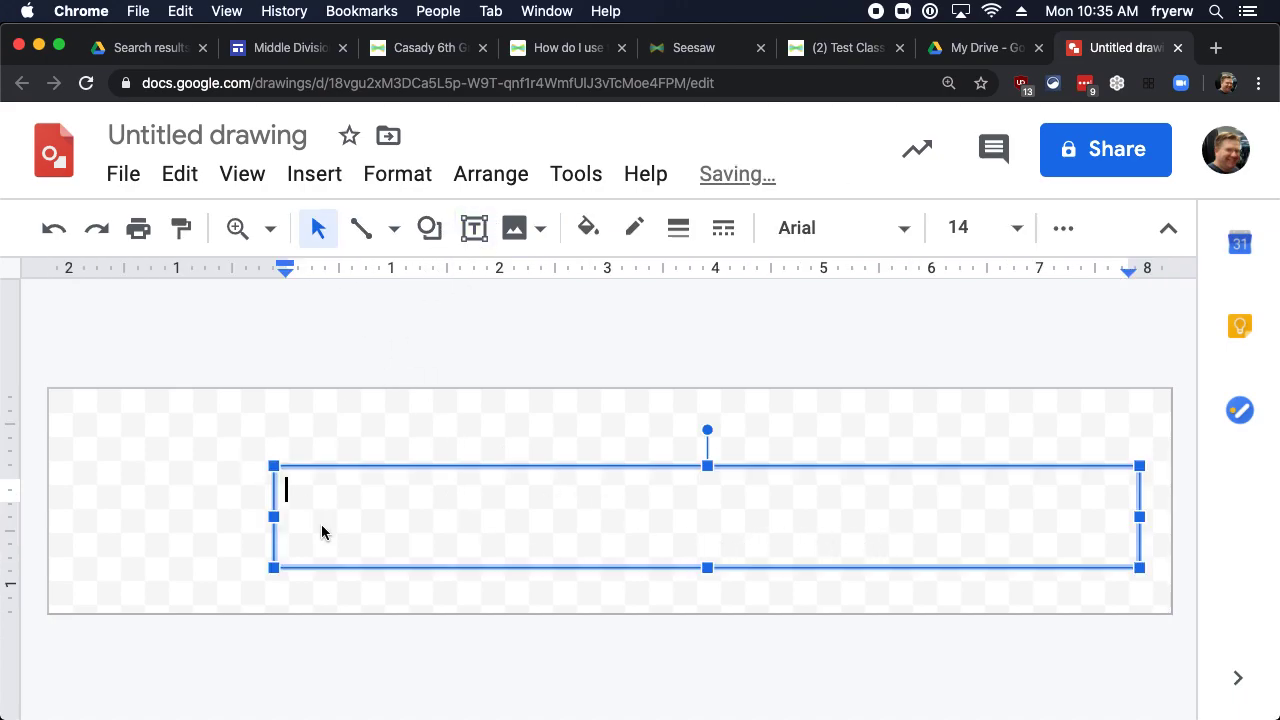
type("Our ")
type("Class Blog from ")
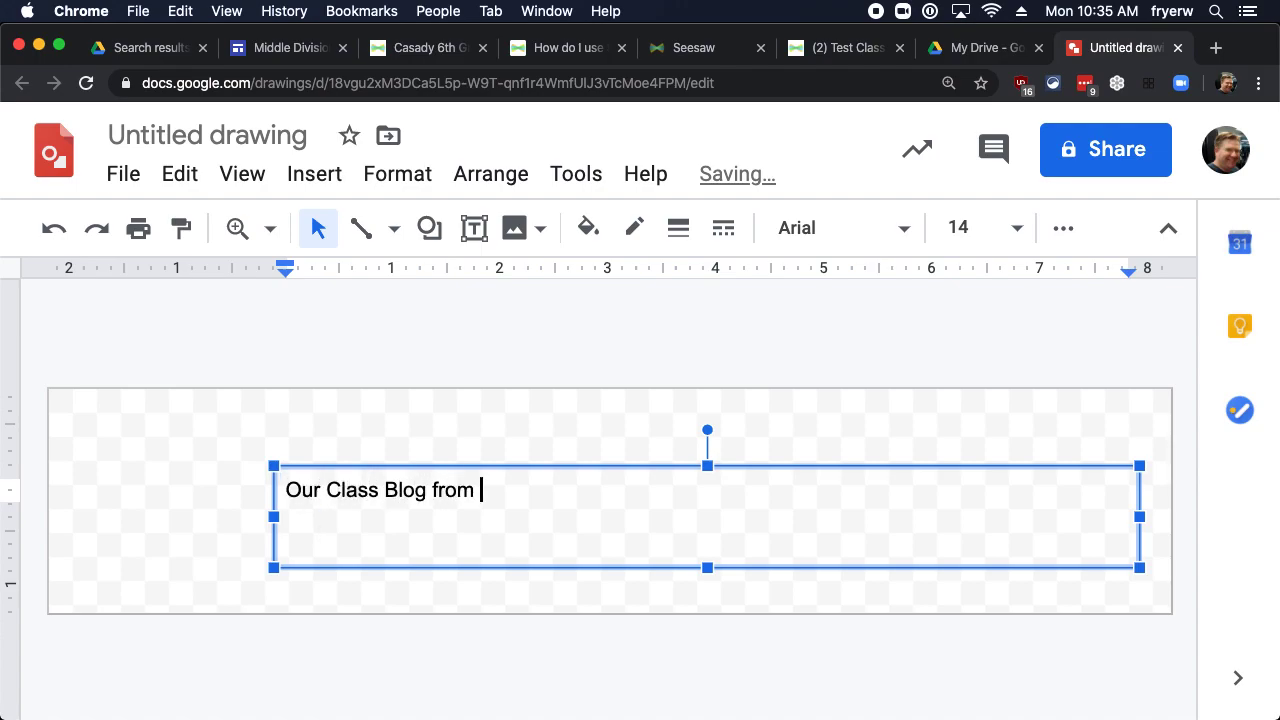
type("Oklahoma City")
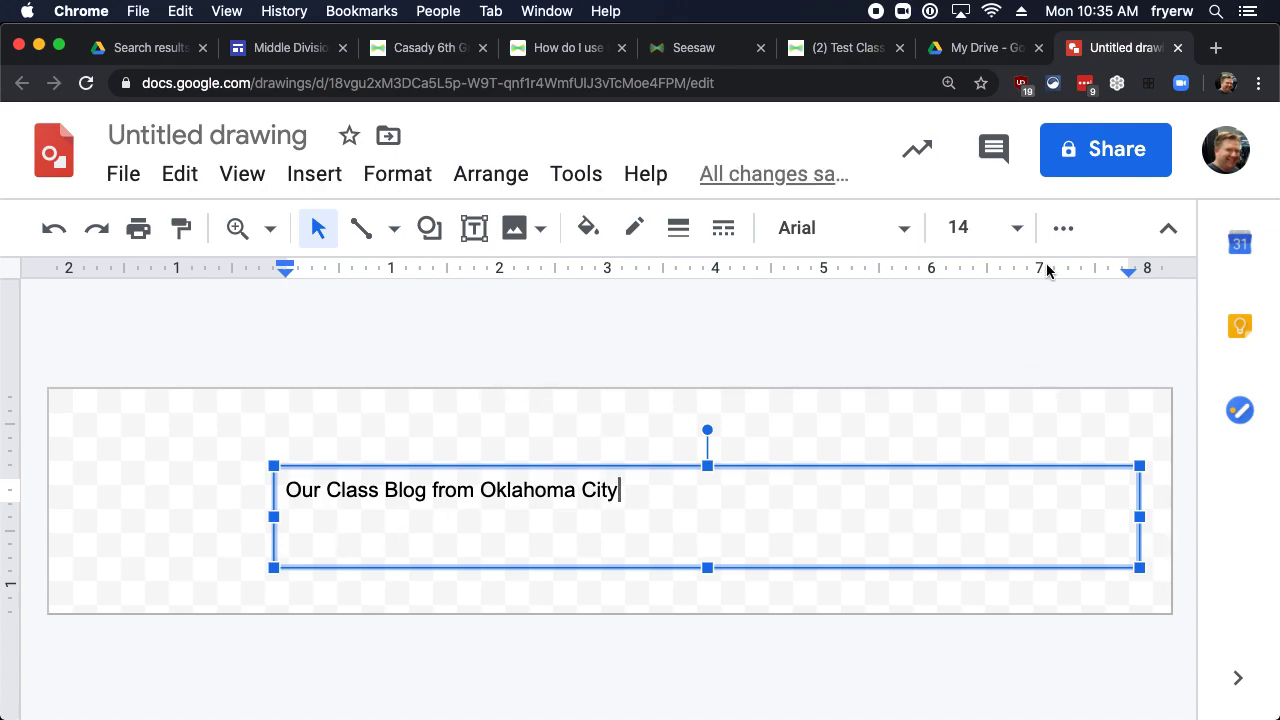
Center the title text and make it blue at 24 point.
left_click(1063, 228)
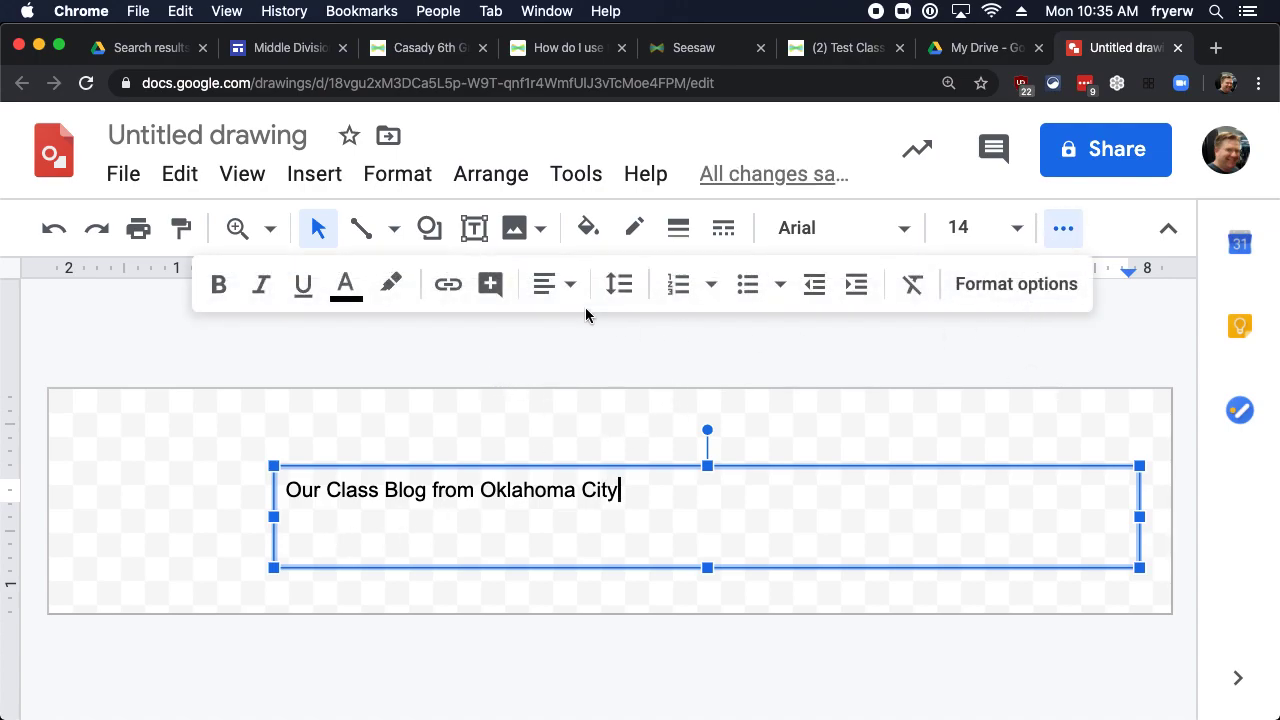
left_click(553, 284)
left_click(595, 332)
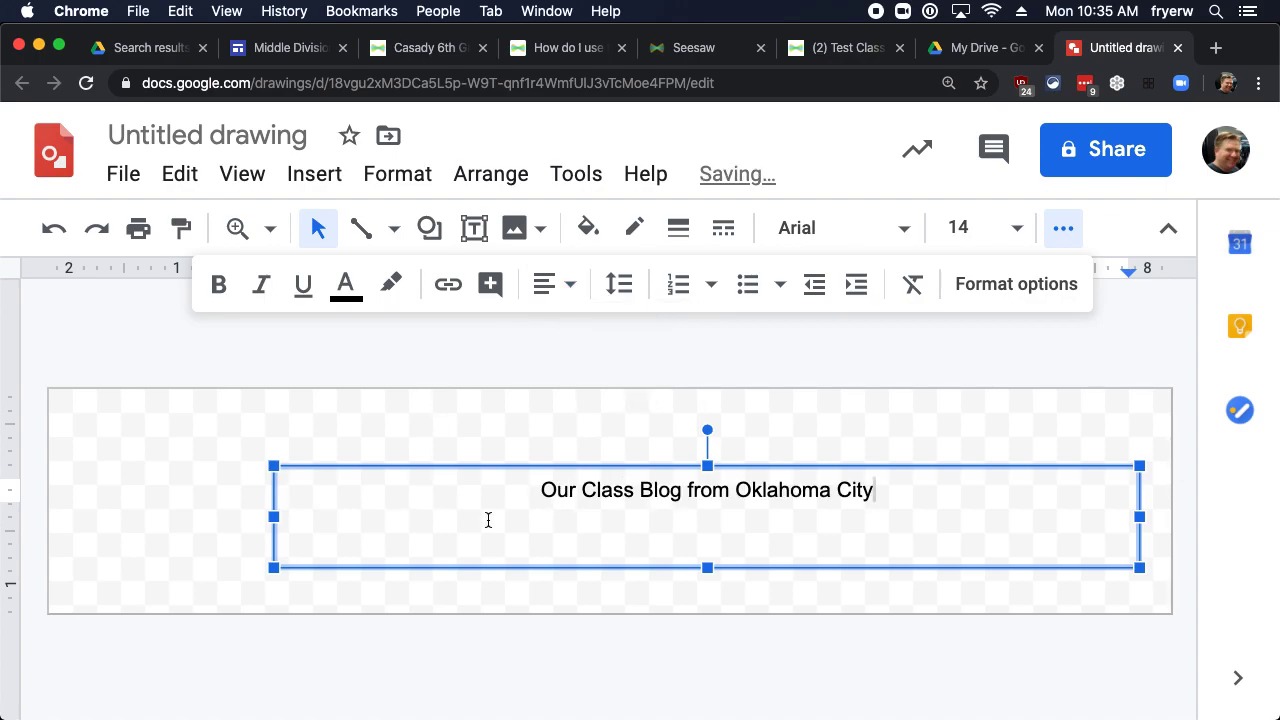
key("super+a")
left_click(345, 284)
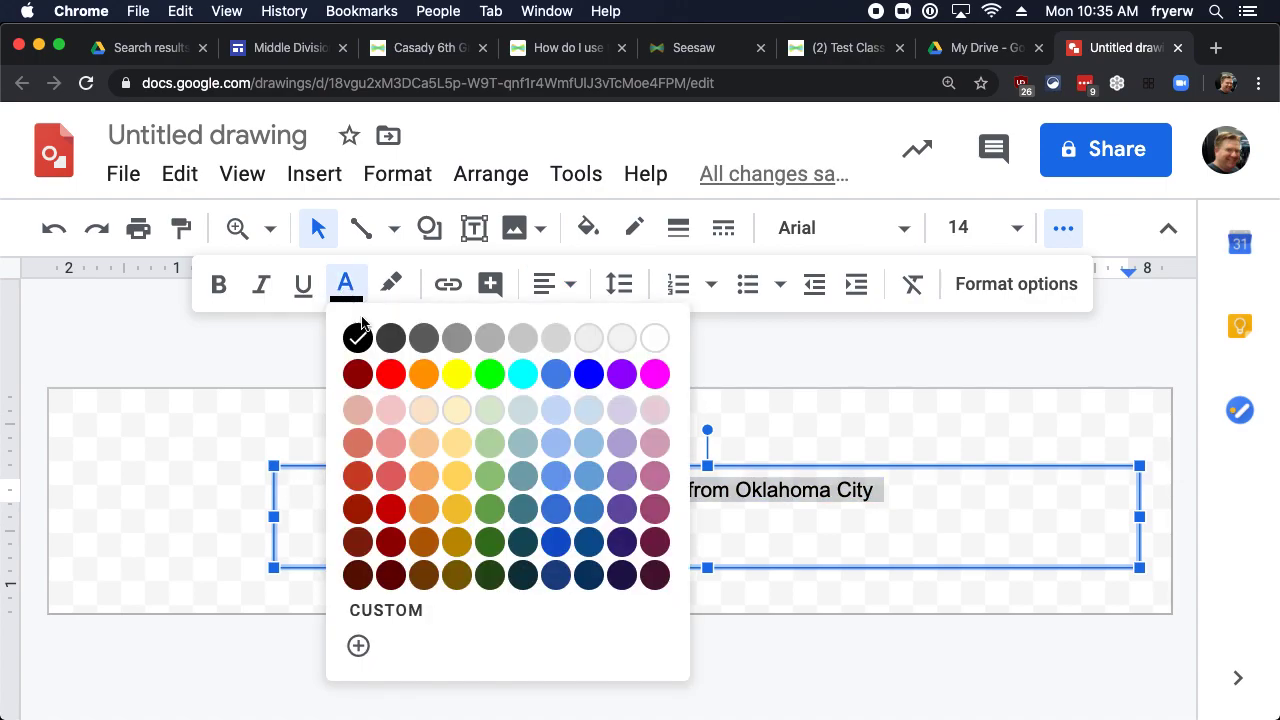
left_click(589, 375)
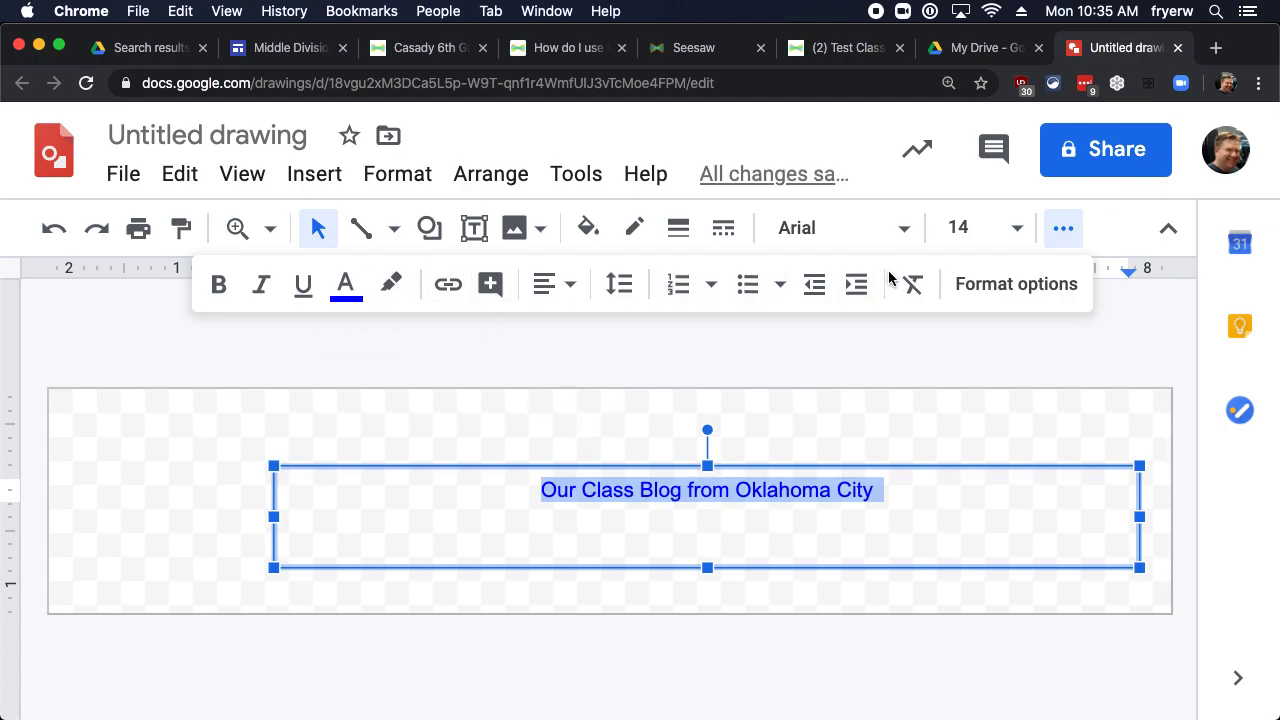
left_click(1017, 228)
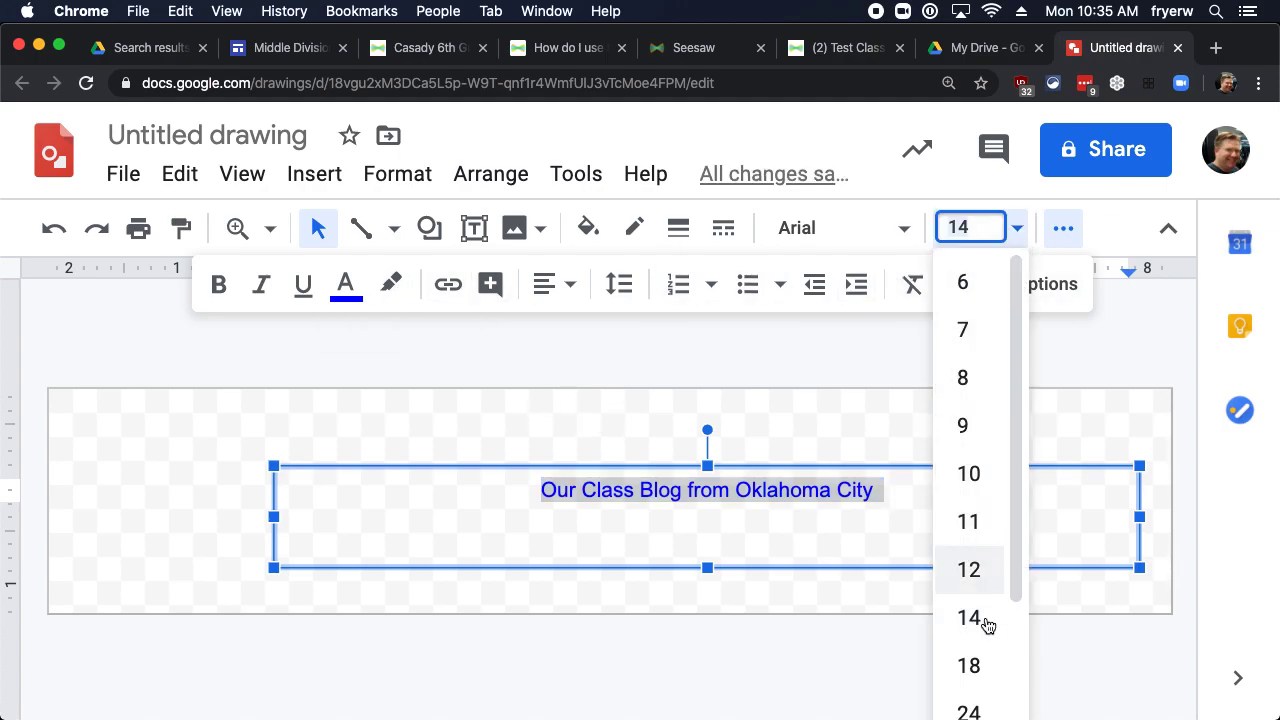
left_click(958, 702)
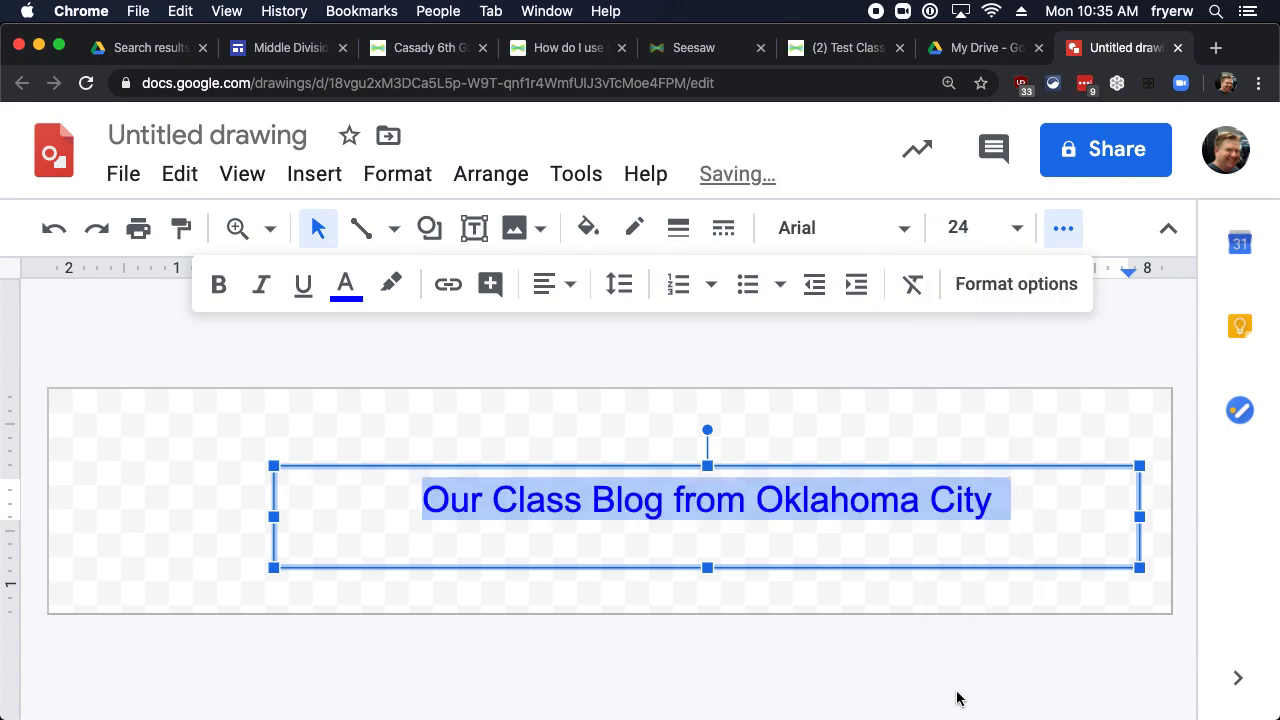
Shorten the title's text box and center it on the banner.
left_click(707, 465)
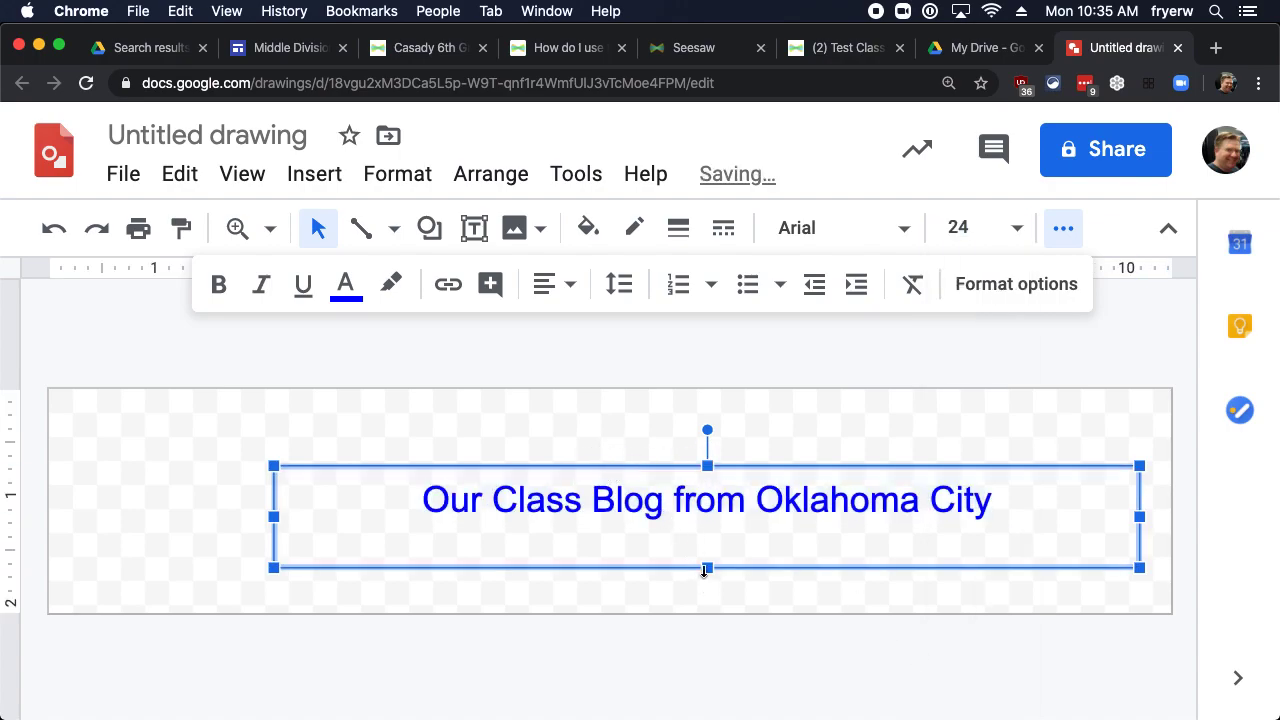
mouse_move(704, 570)
left_mouse_down()
mouse_move(707, 543)
mouse_move(634, 540)
left_mouse_up()
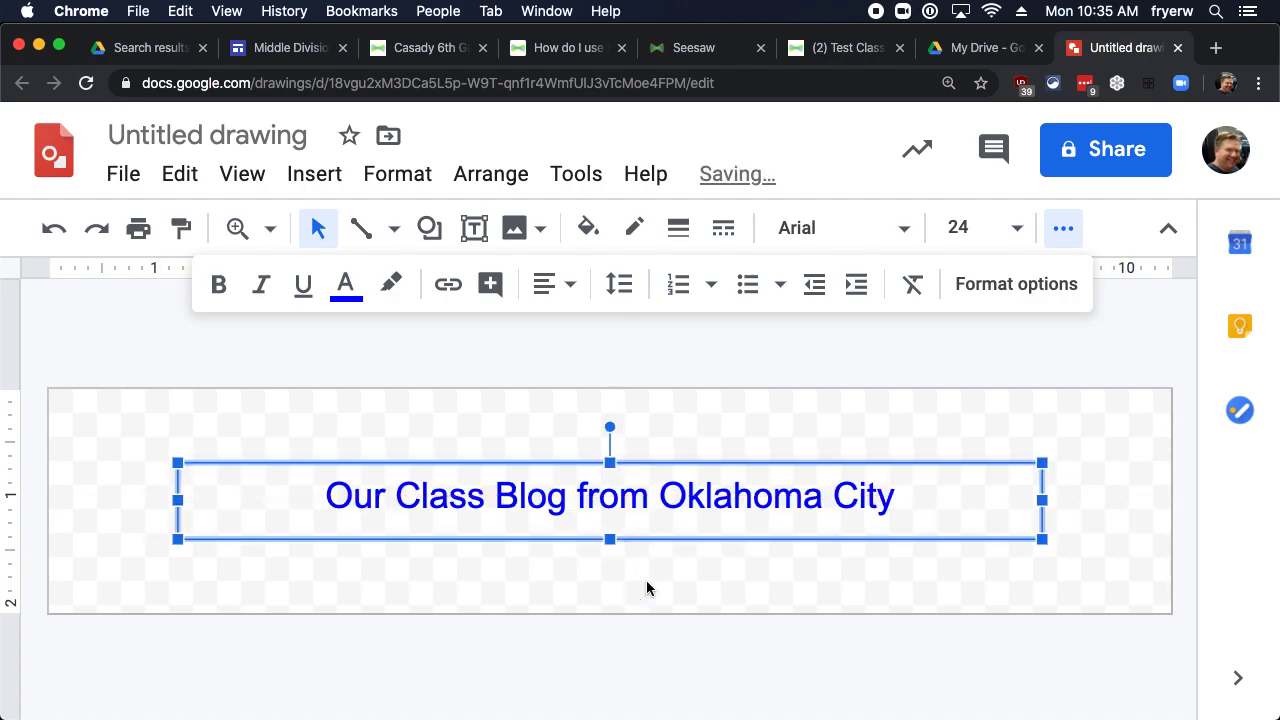
left_click(640, 656)
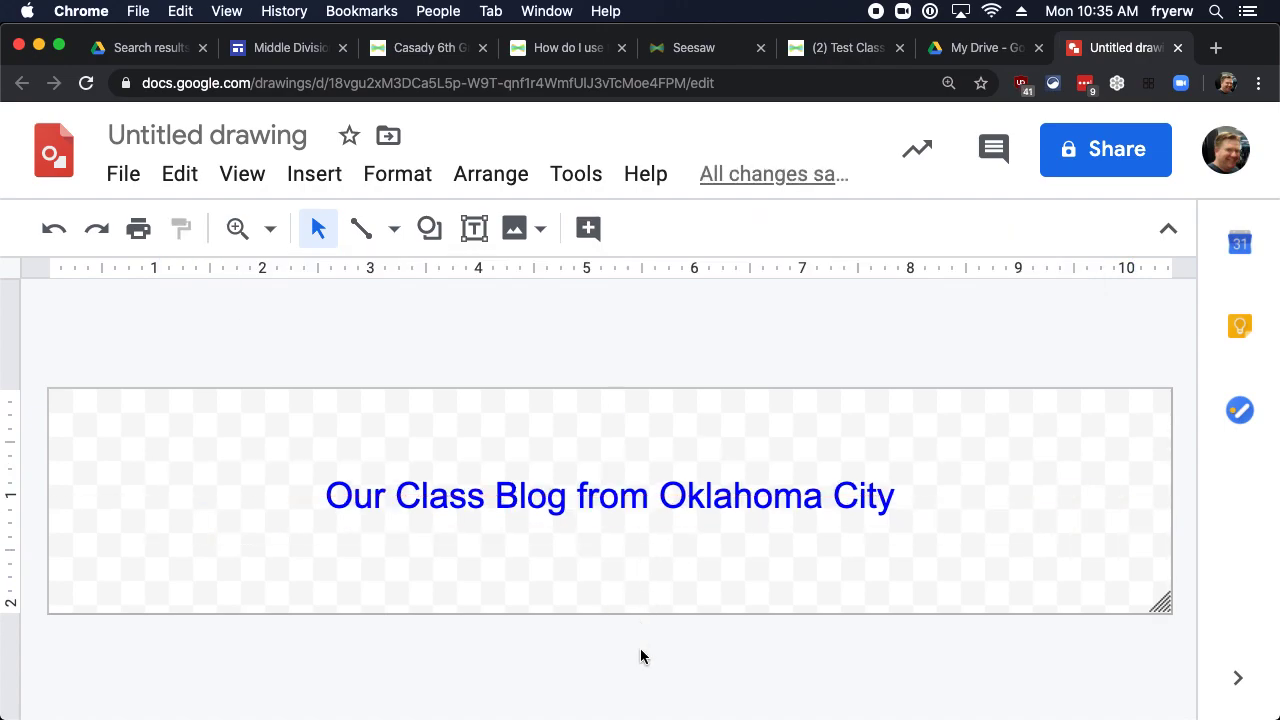
key("super+t")
On The Noun Project, search 'blog' and open the Blog icon's details.
type("the")
key("Return")
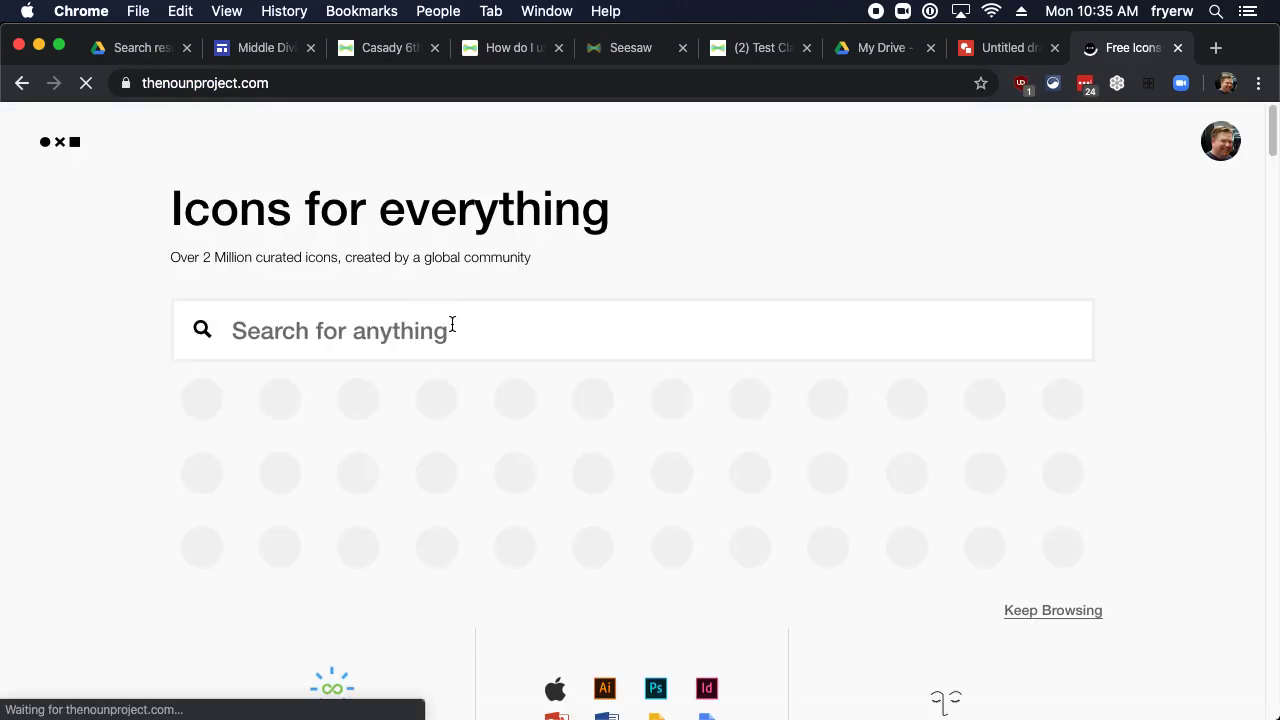
left_click(405, 332)
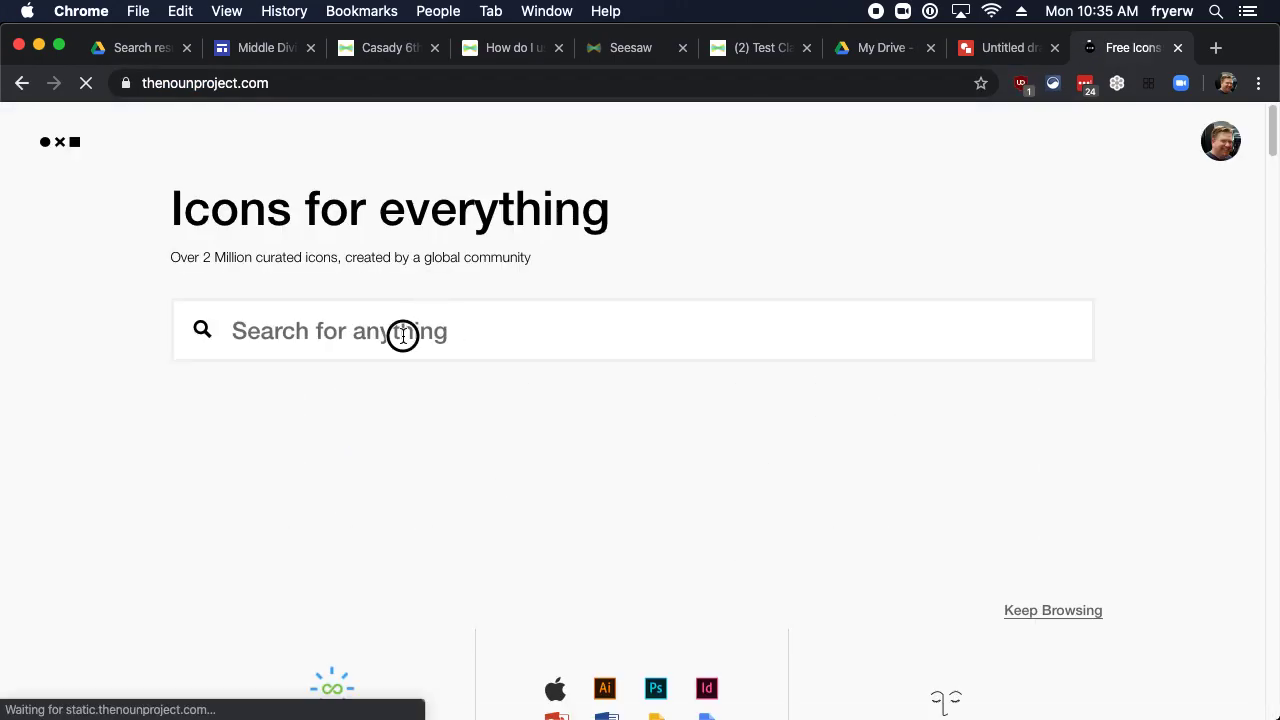
type("blog")
key("Return")
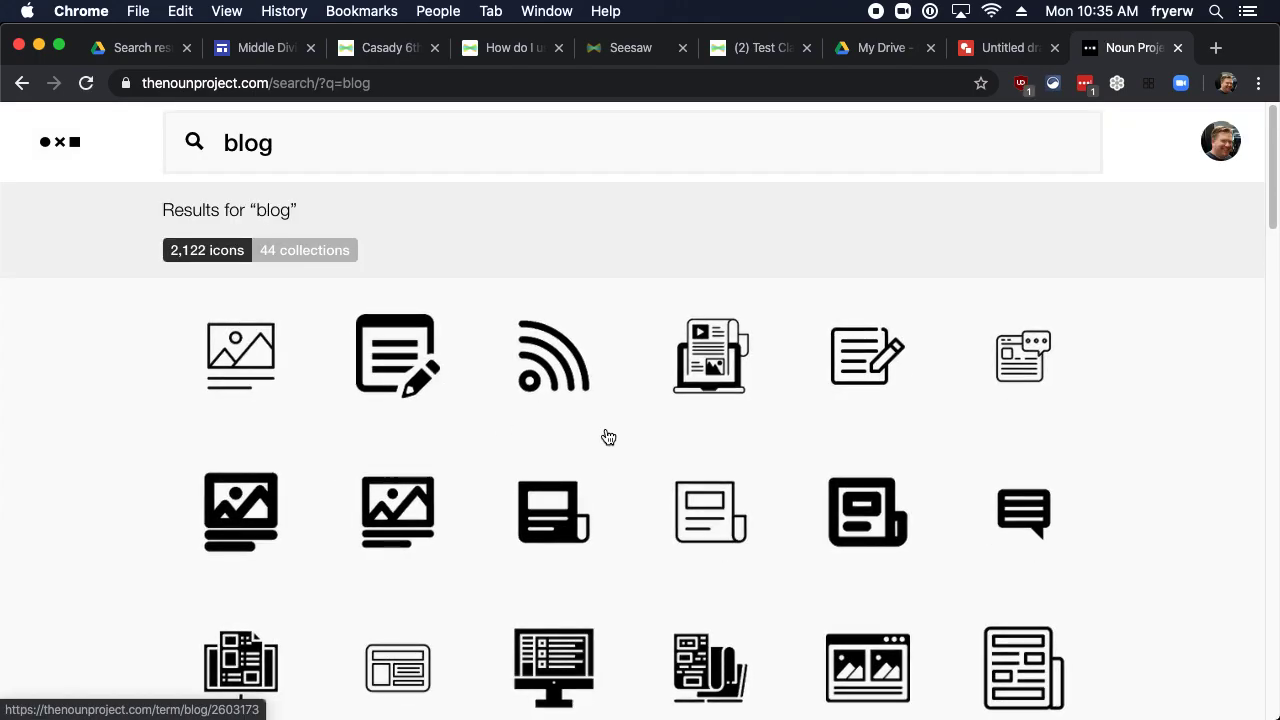
left_click(420, 368)
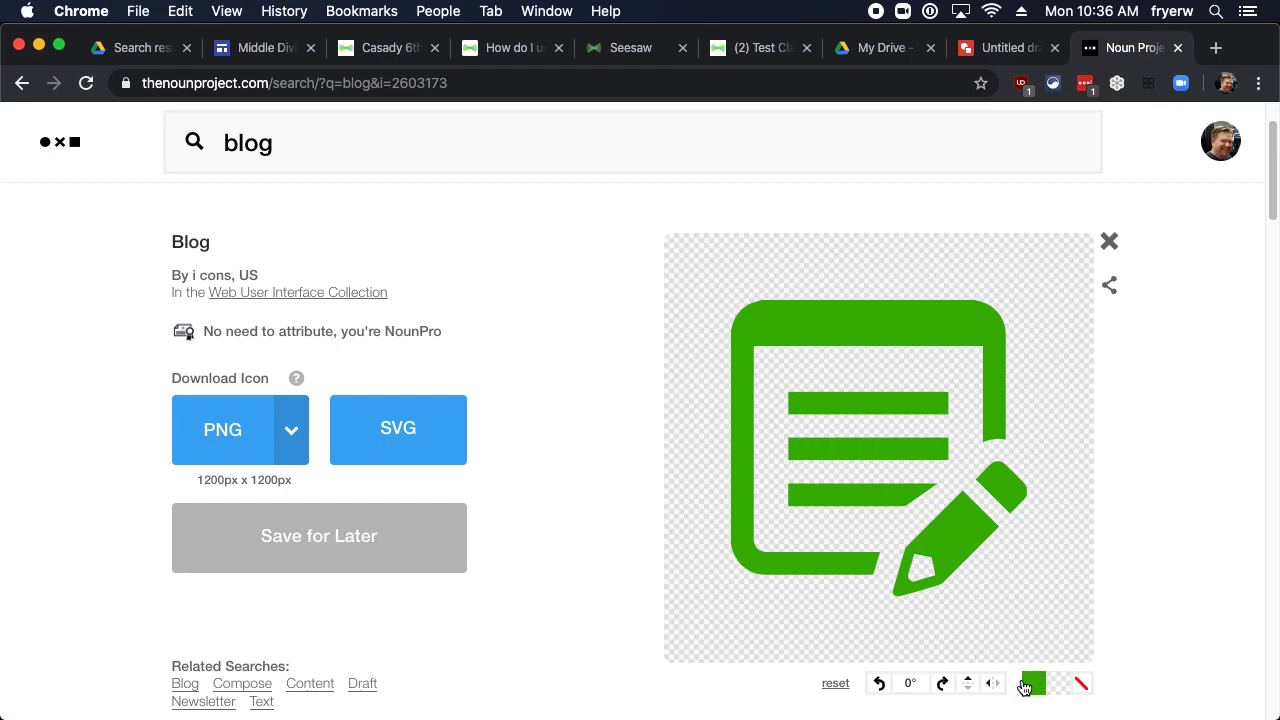
Recolor the Blog icon purple, download it as a PNG, and return to the drawing.
left_click(1034, 684)
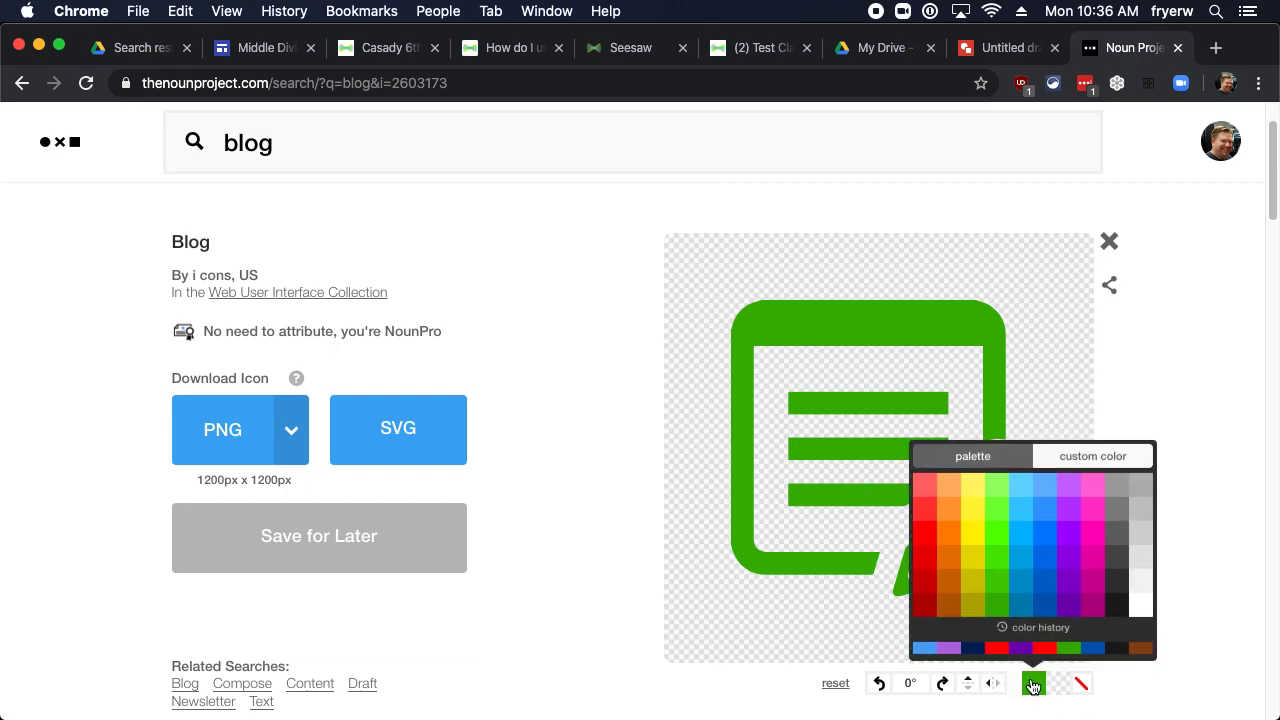
left_click(1070, 608)
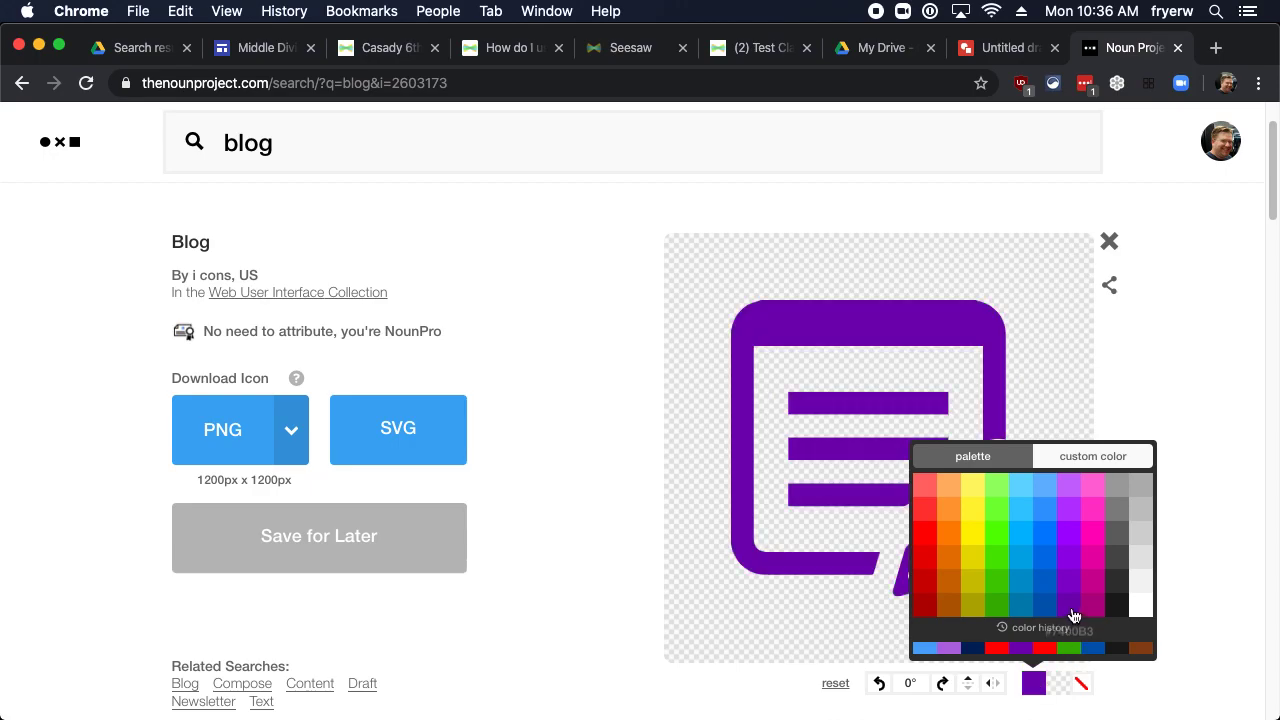
left_click(248, 455)
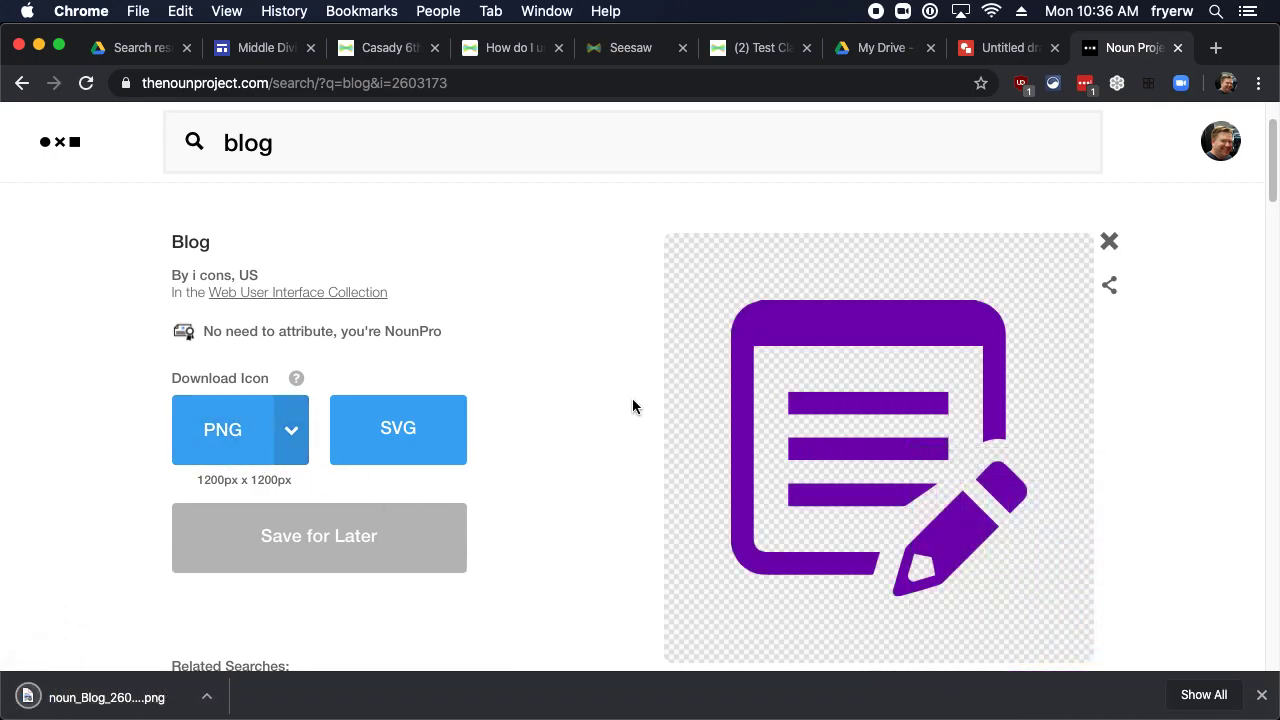
left_click(995, 57)
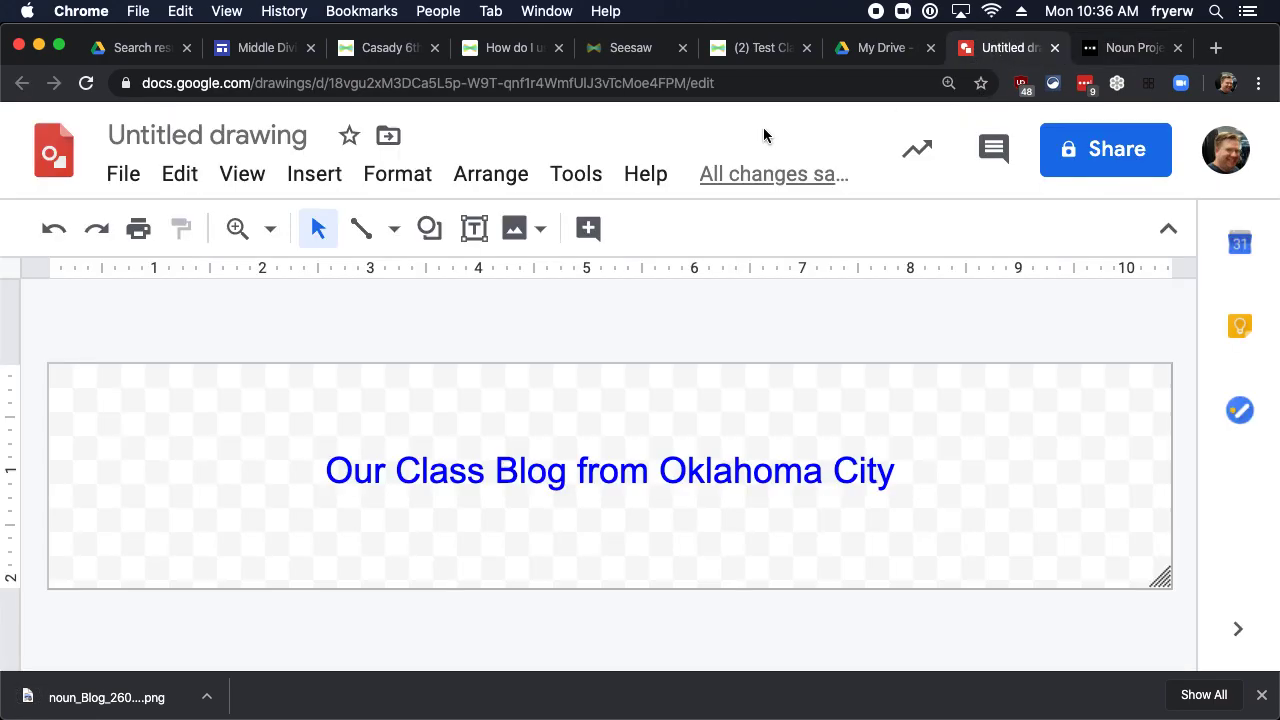
Rename the drawing to 'Our Class Blog Header'.
left_click(236, 121)
type("Ou")
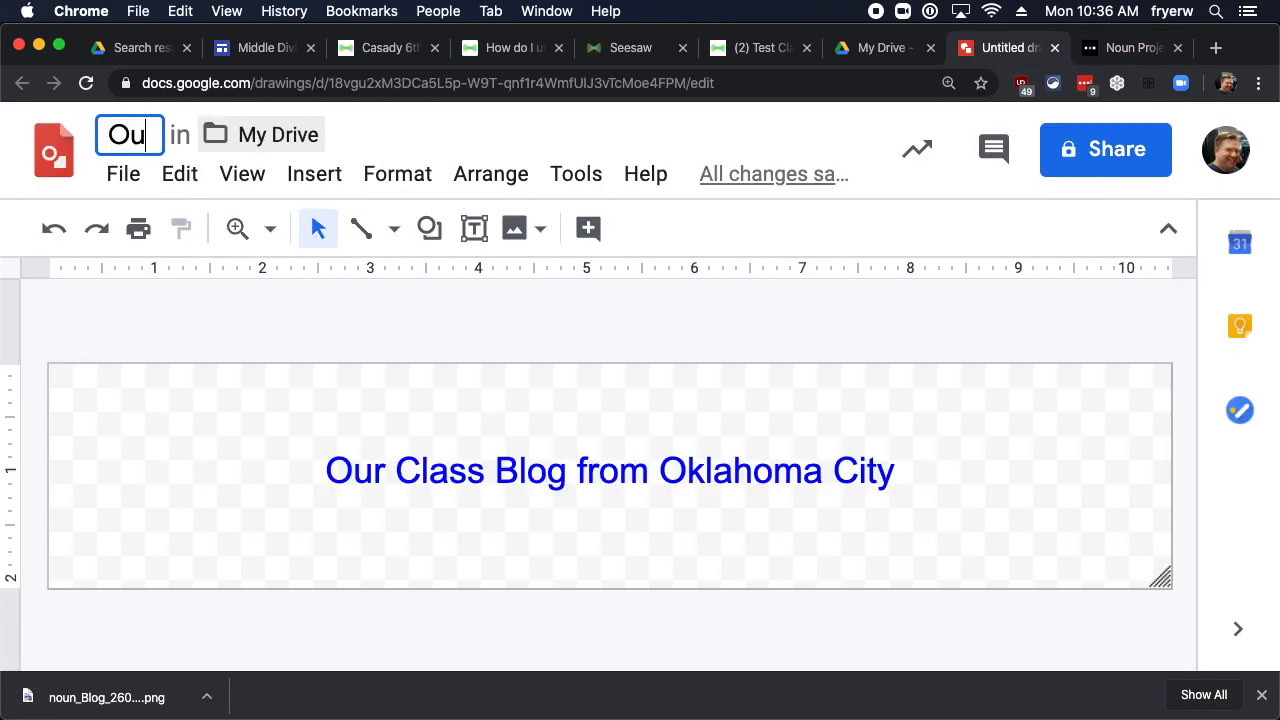
type("r Clas")
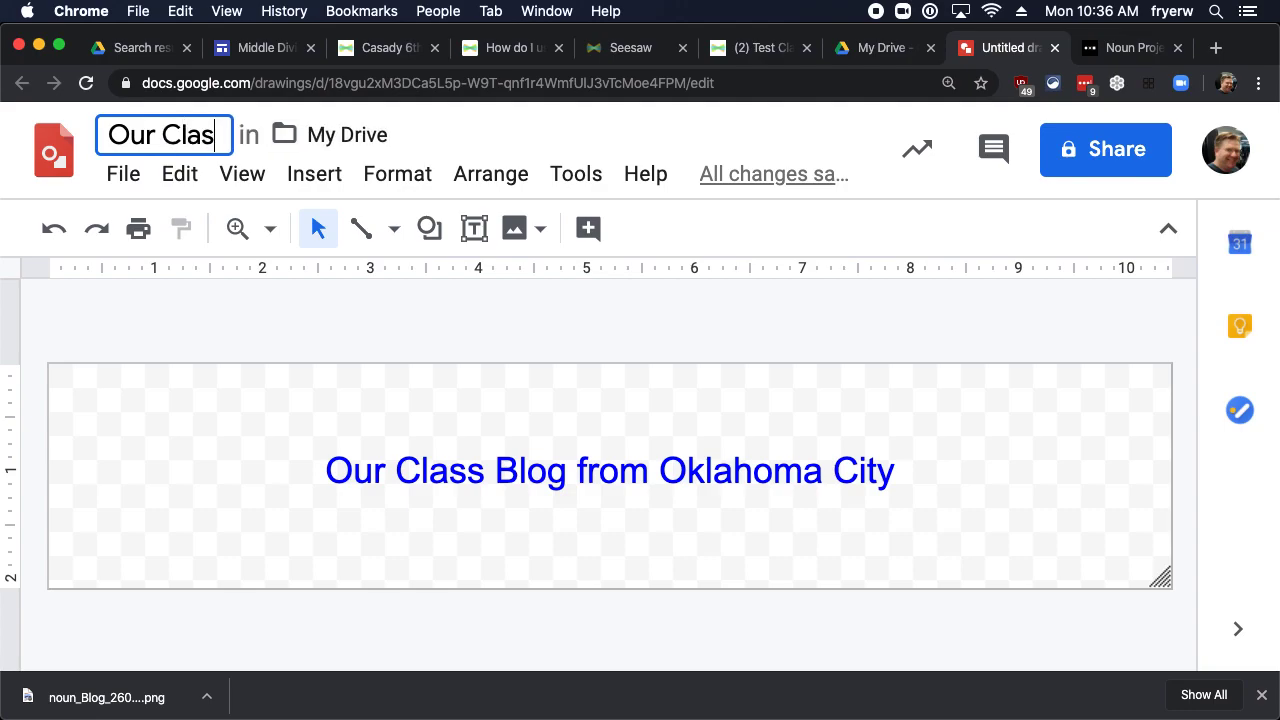
type("s Blog Header")
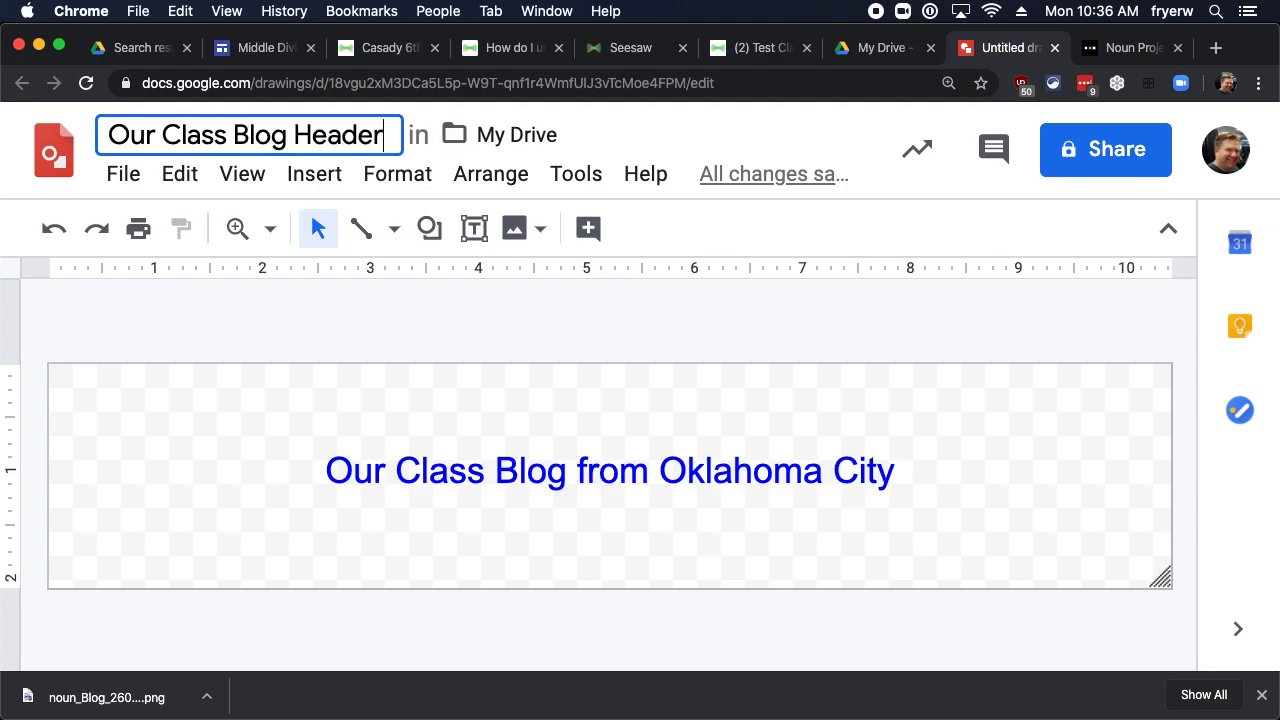
left_click(237, 410)
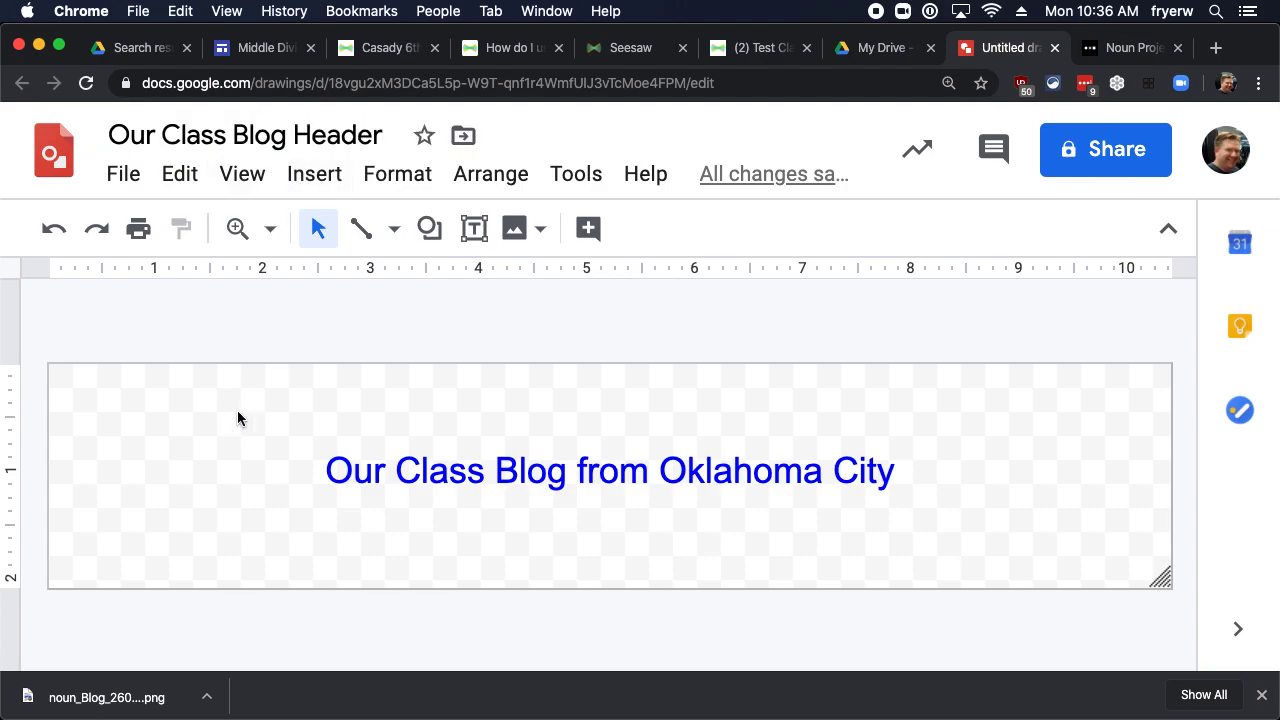
Upload noun_Blog_2603173.png from Downloads into the drawing.
left_click(517, 233)
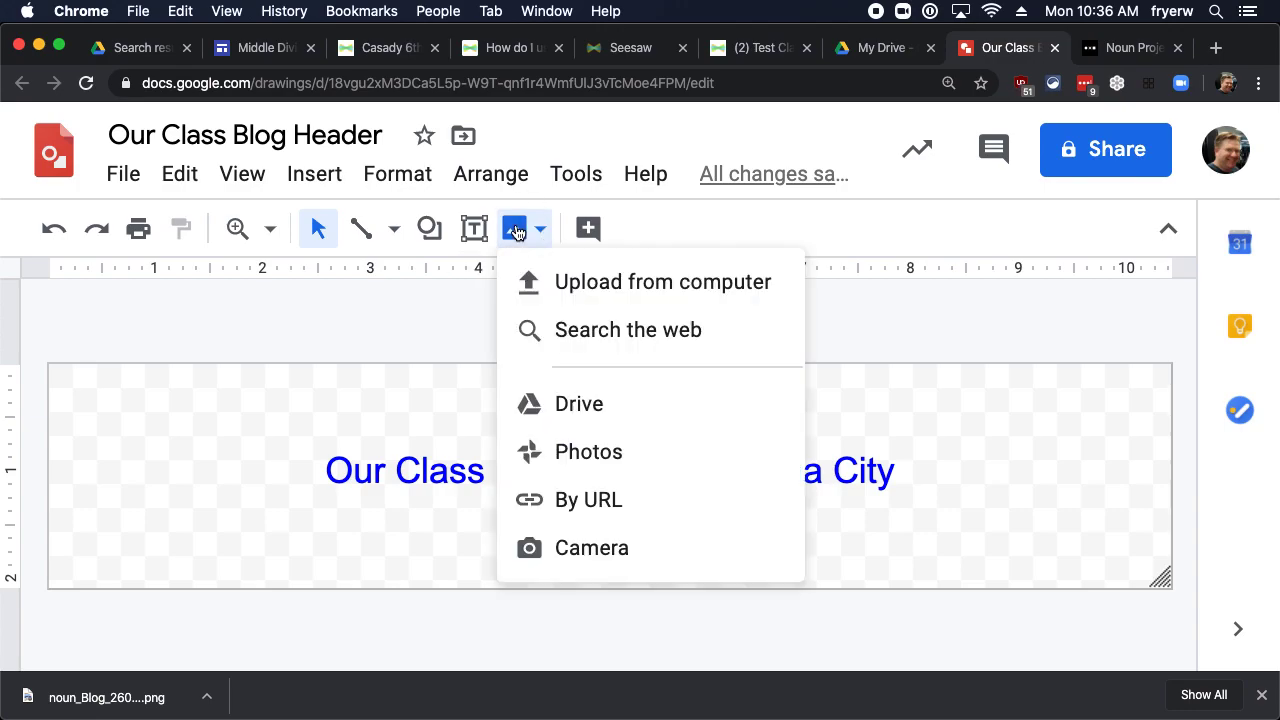
left_click(577, 283)
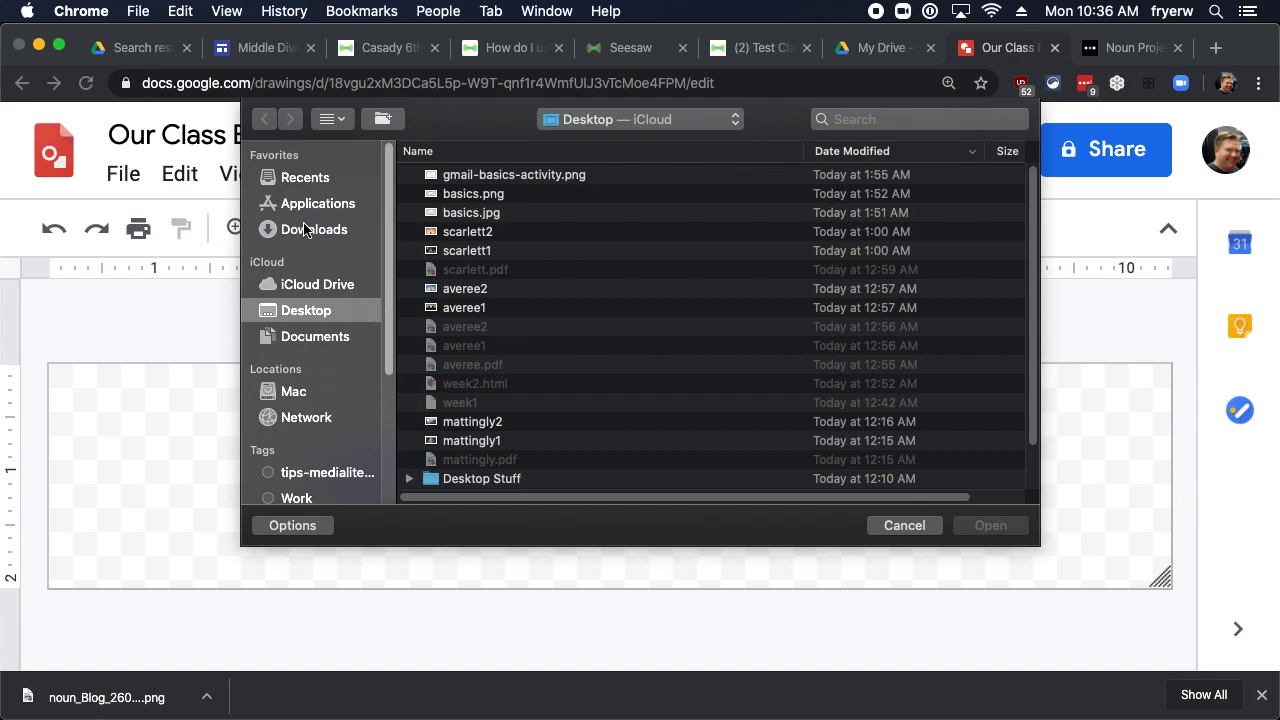
left_click(305, 230)
left_click(512, 176)
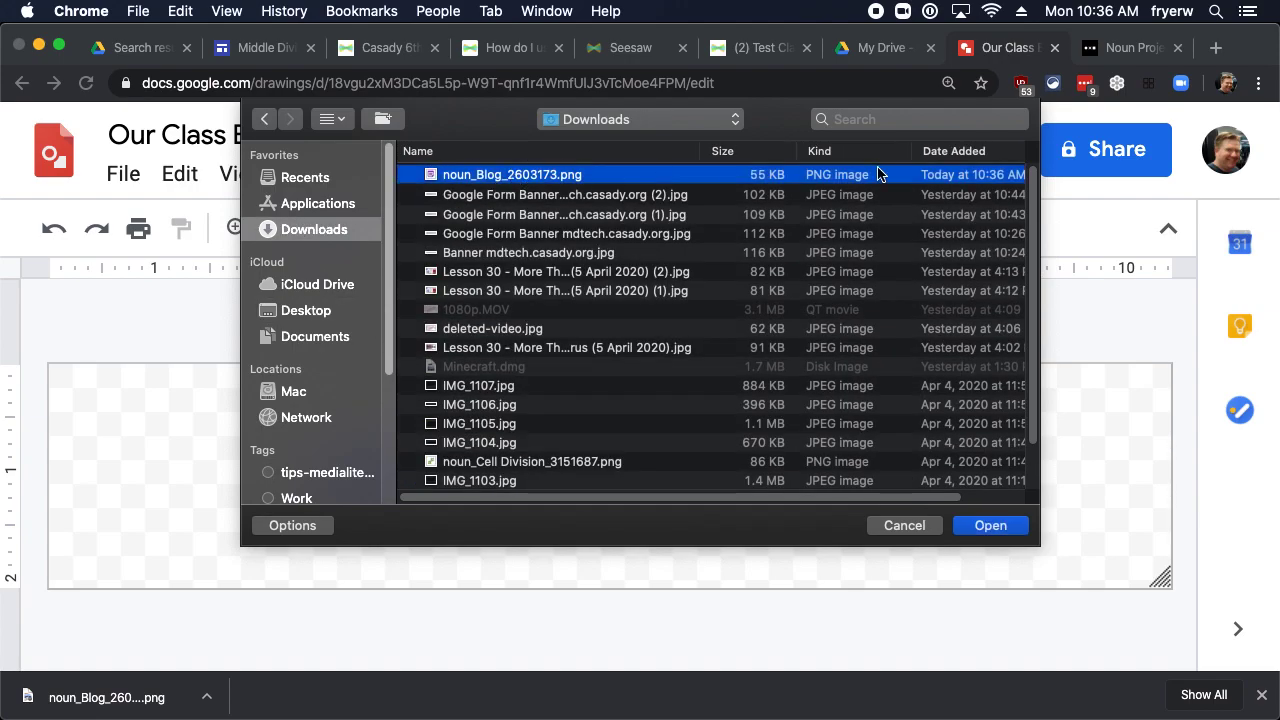
left_click(965, 151)
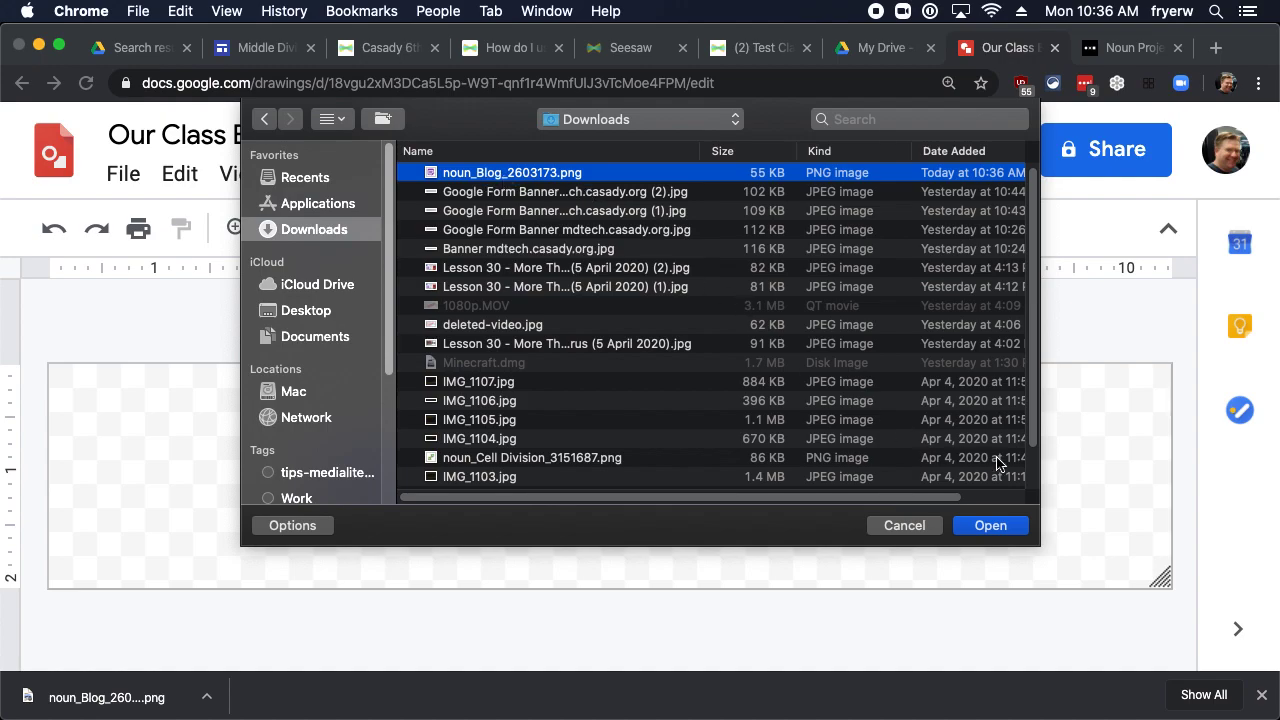
left_click(988, 524)
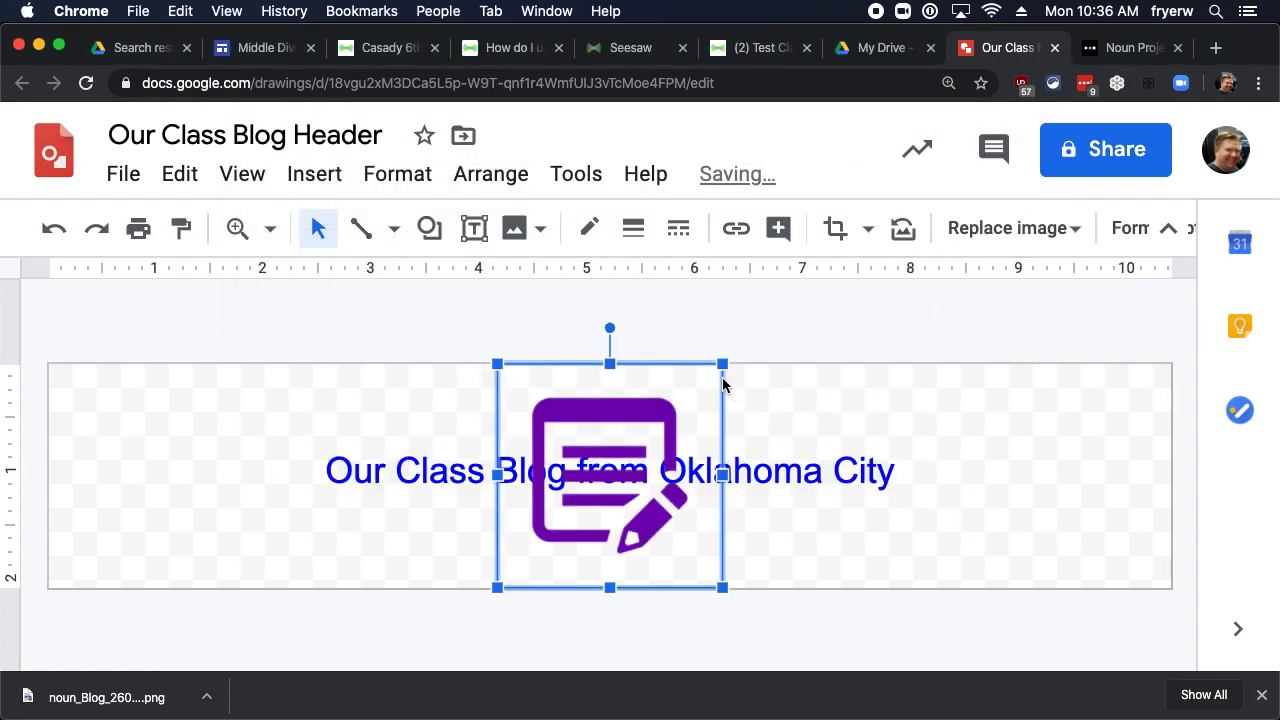
Place the blog icon at the left end and a duplicate at the right end.
mouse_move(613, 421)
left_mouse_down()
mouse_move(171, 424)
mouse_move(1079, 438)
left_mouse_up()
key("ctrl+d")
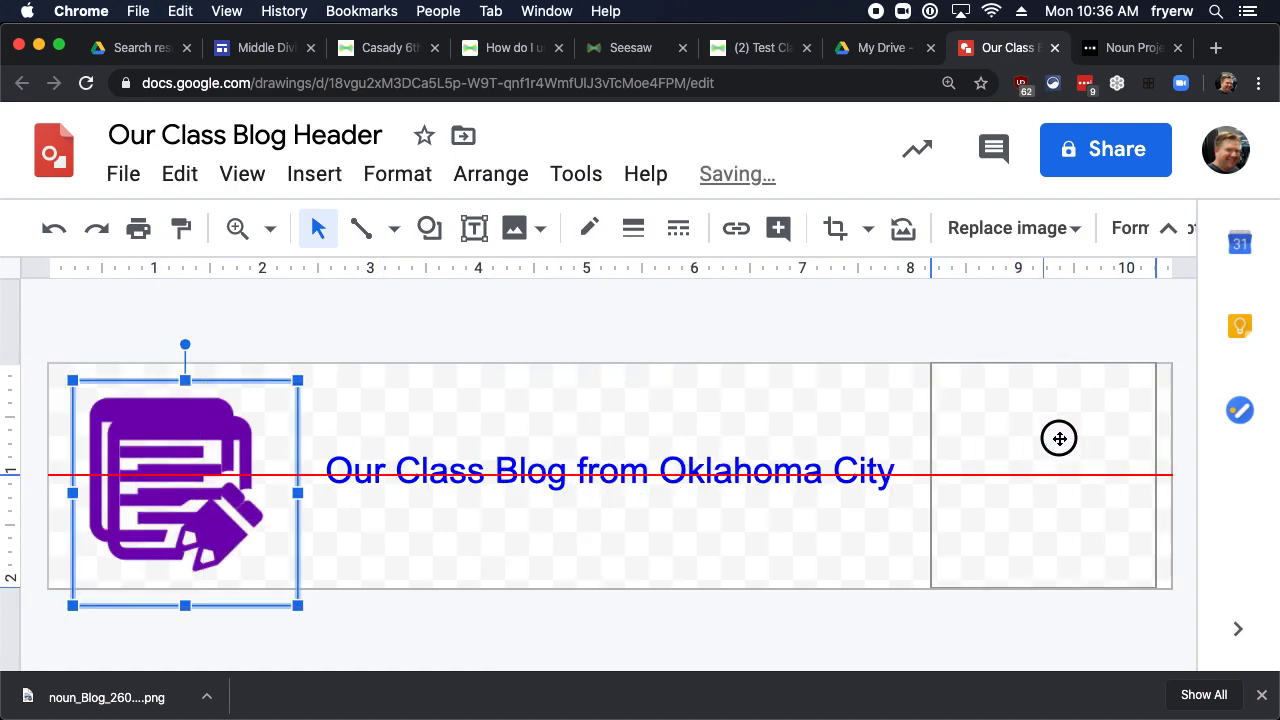
left_click_drag(1079, 438, 1045, 439)
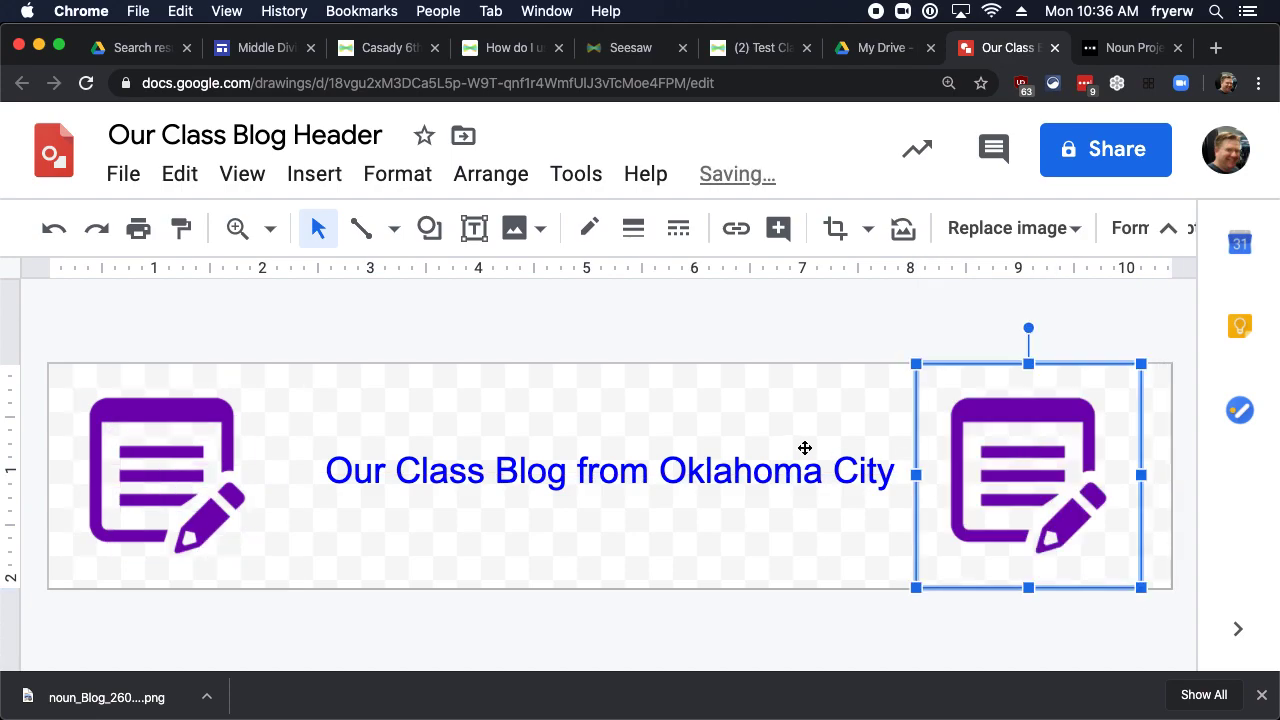
left_click(632, 472)
Make the title 48 pt and enlarge its text box to fit the two-line title between the icons.
triple_click(632, 472)
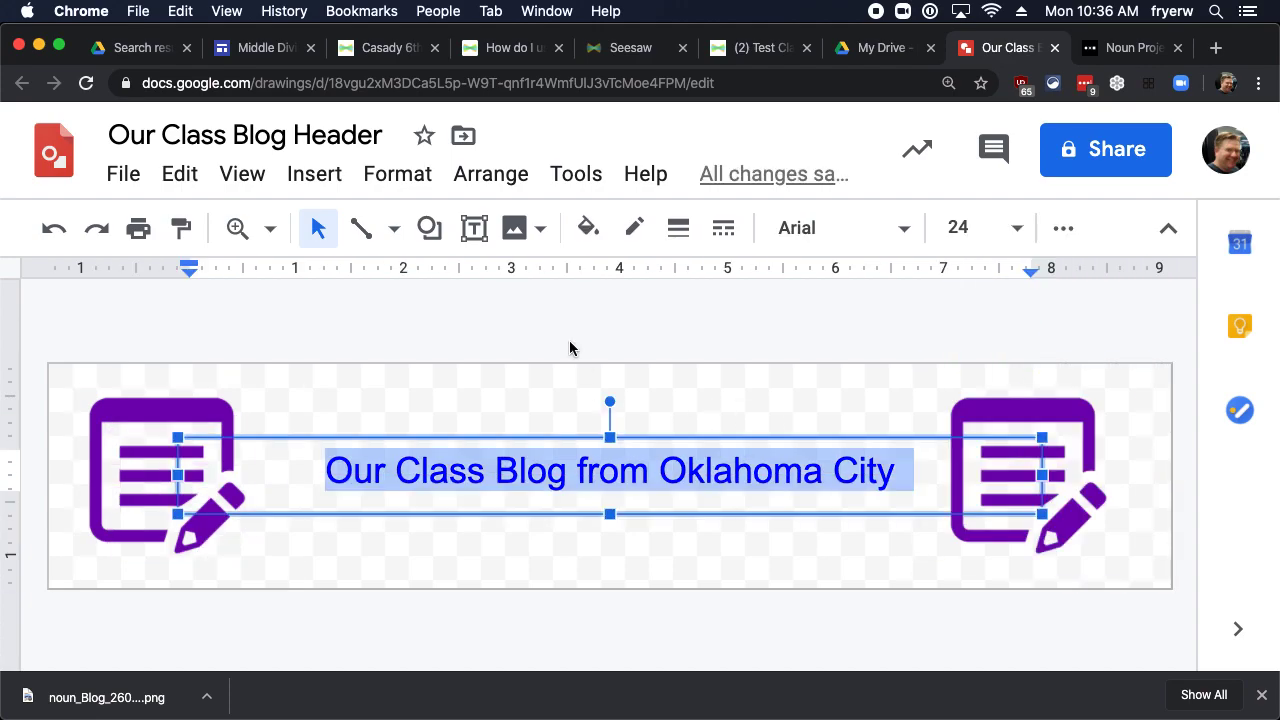
left_click(1017, 230)
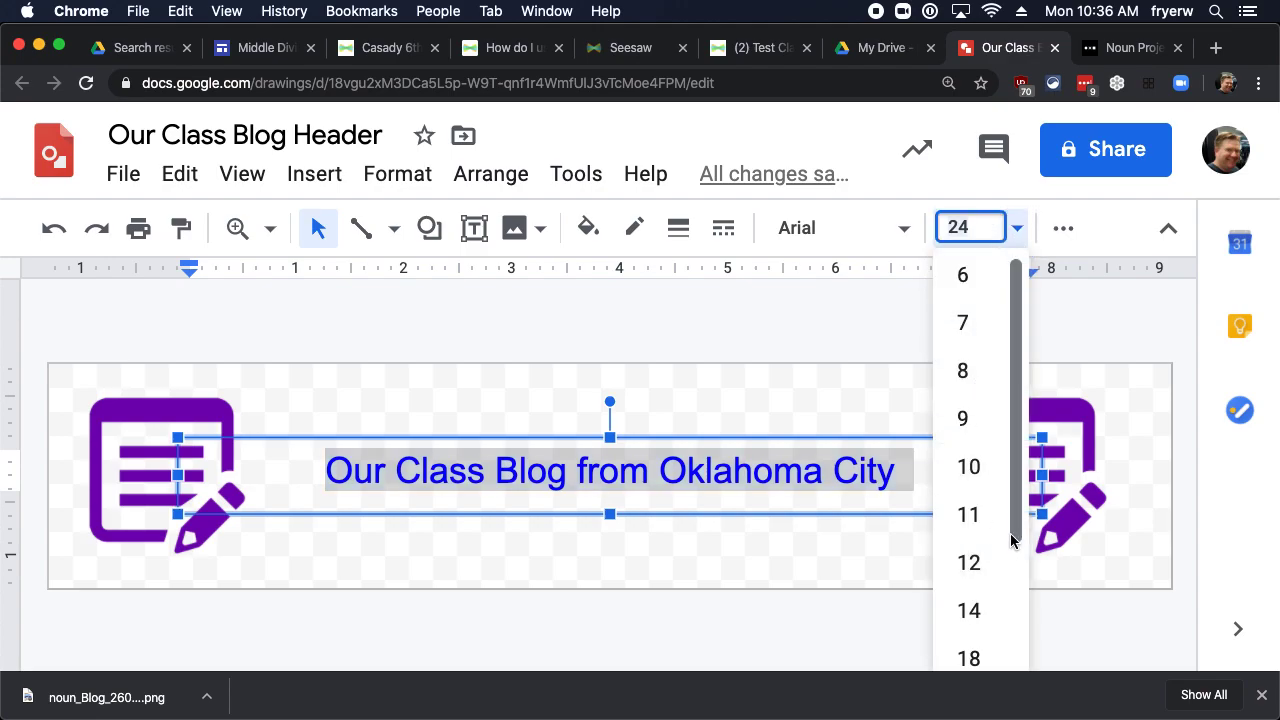
left_click_drag(1014, 528, 1010, 668)
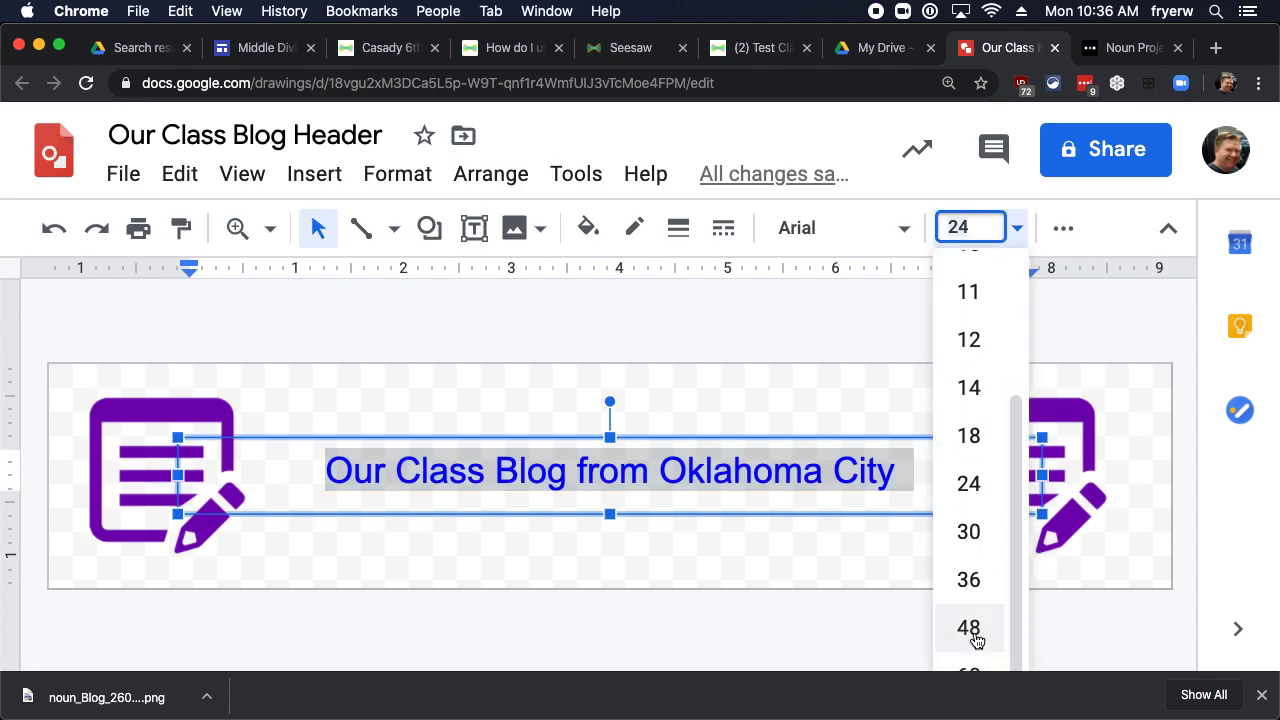
left_click(970, 637)
left_click_drag(610, 437, 609, 386)
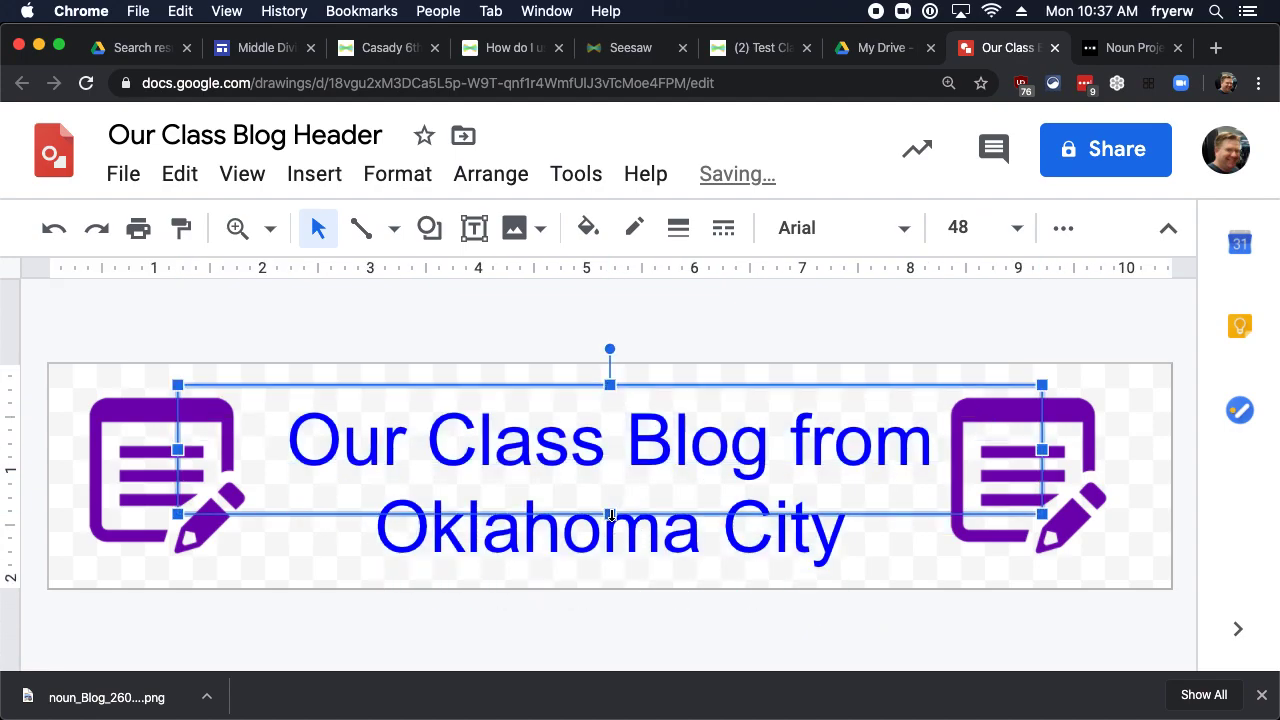
left_click_drag(609, 514, 613, 557)
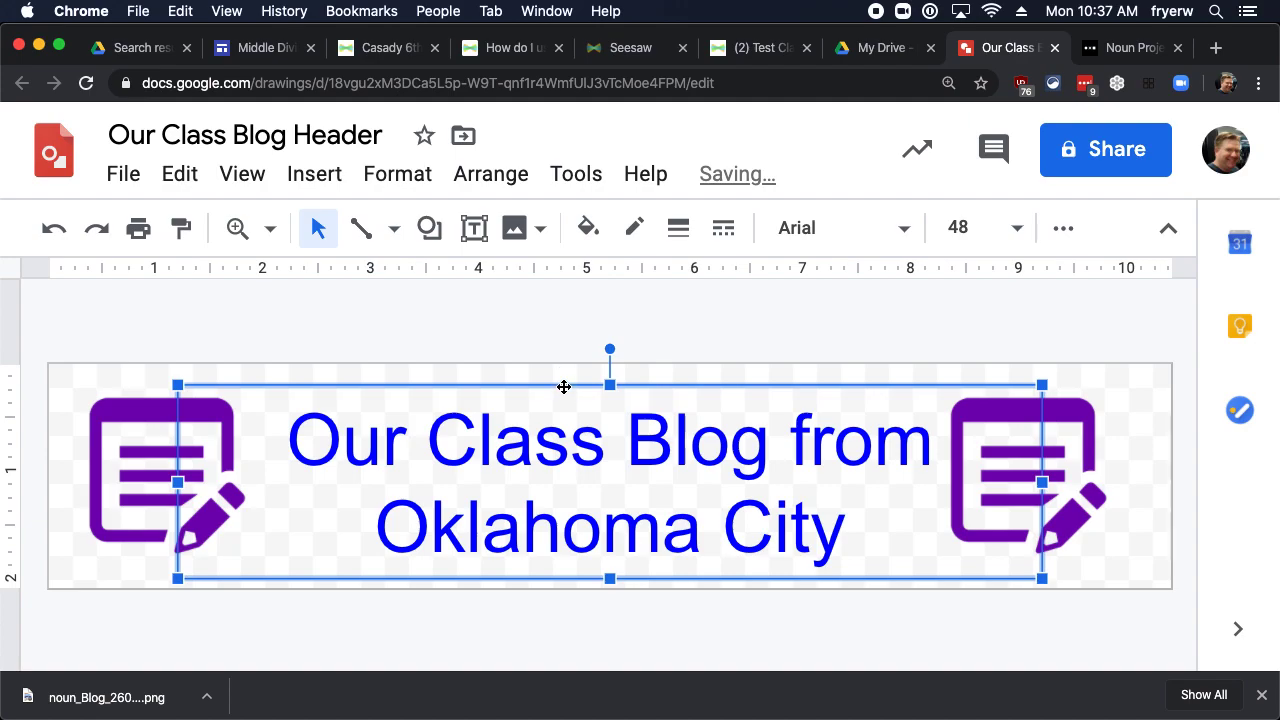
left_click_drag(564, 387, 564, 381)
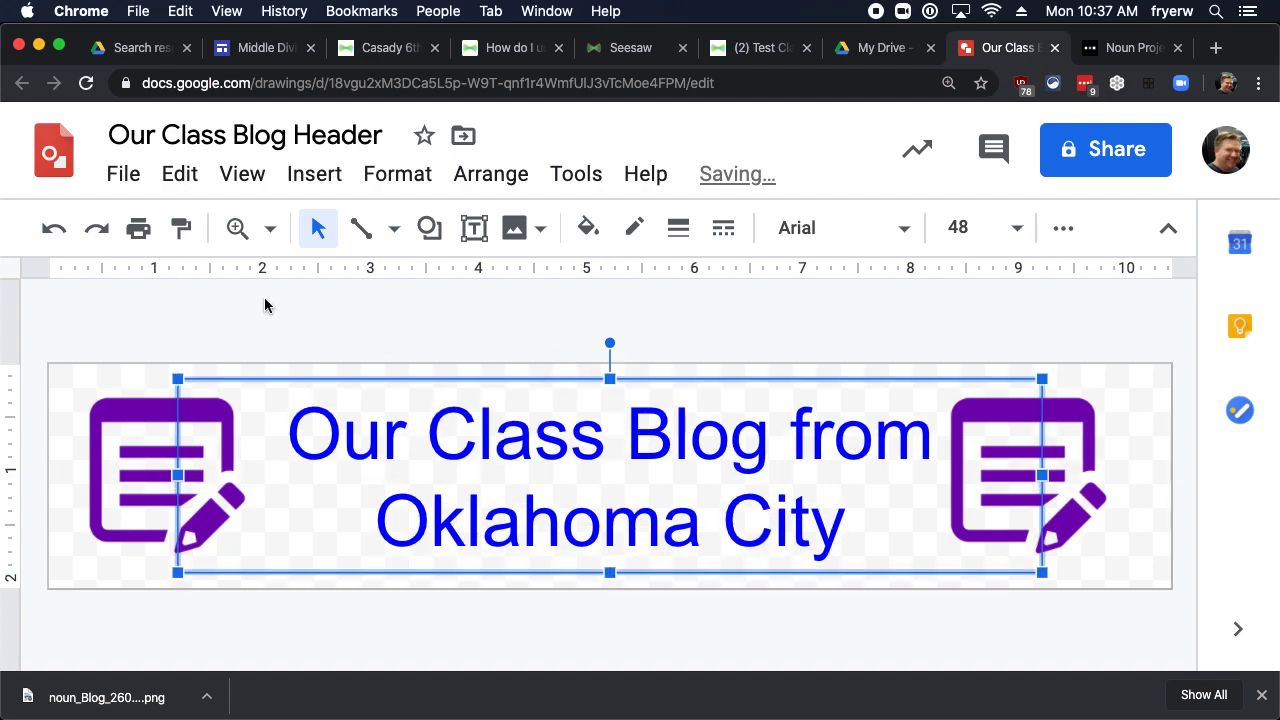
Set the drawing's page size to custom 1000 × 200 pixels in Page setup.
left_click(124, 175)
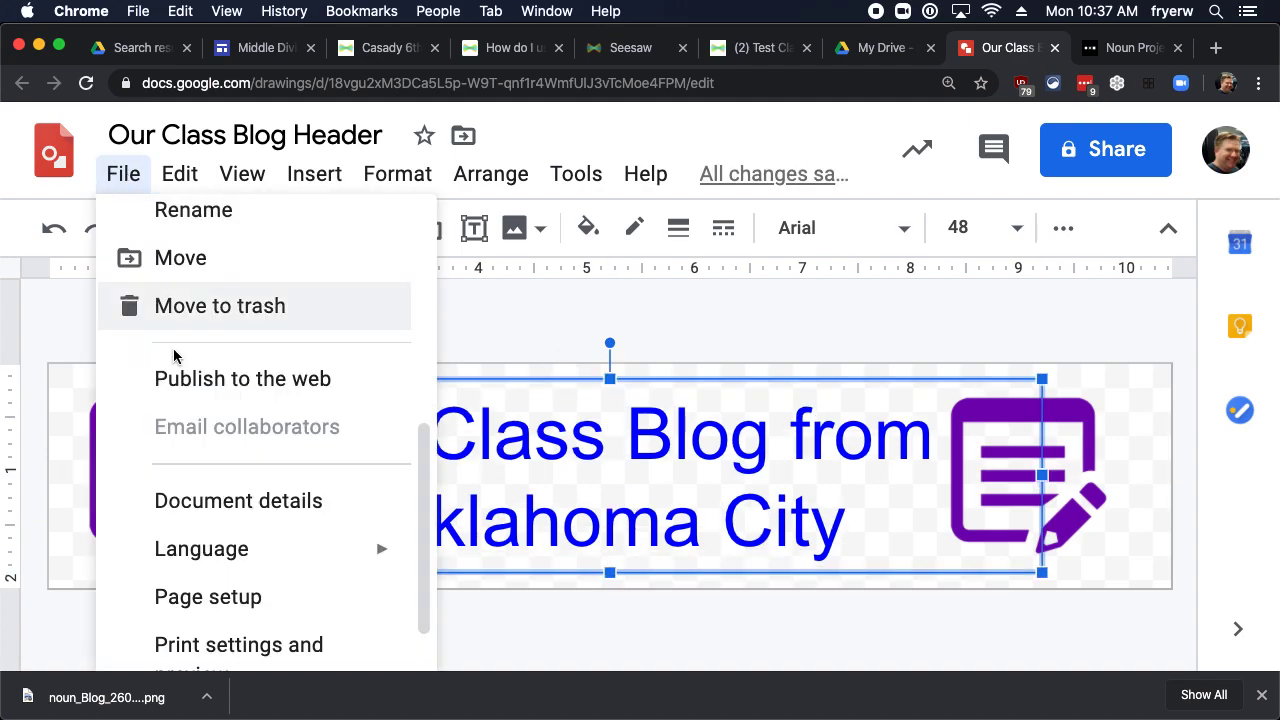
left_click(270, 592)
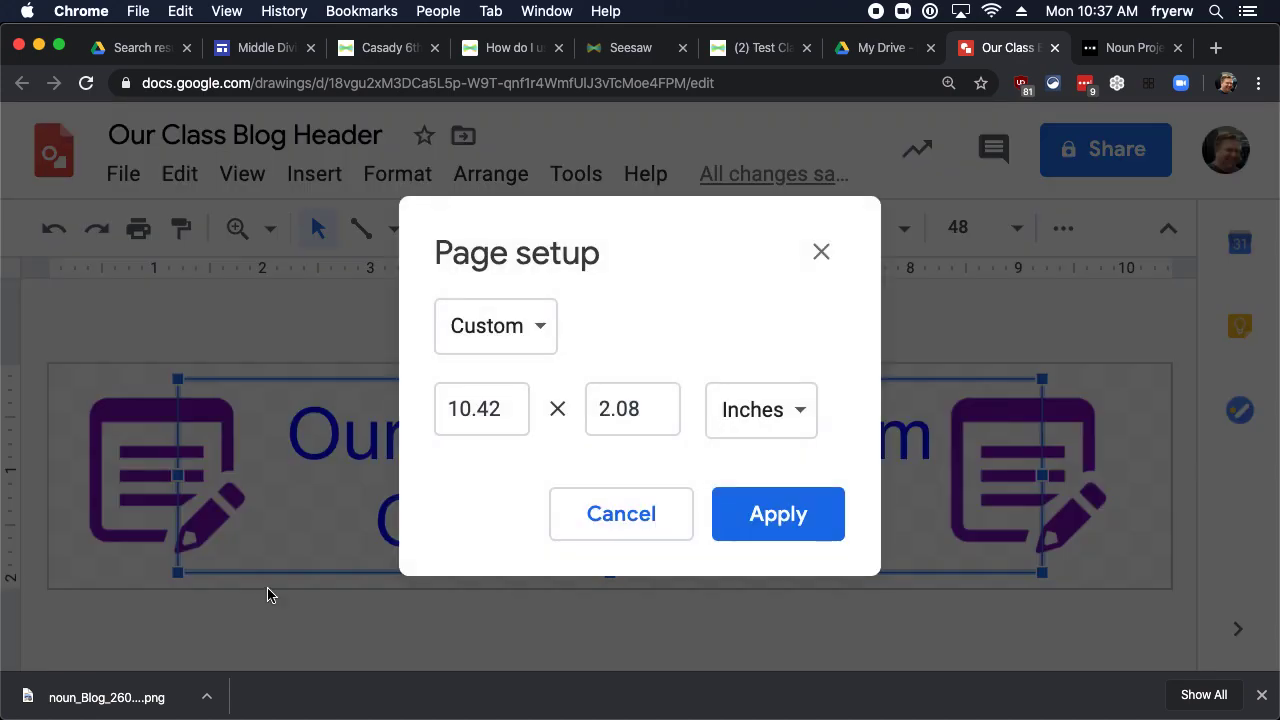
left_click(532, 347)
left_click(612, 336)
left_click(780, 412)
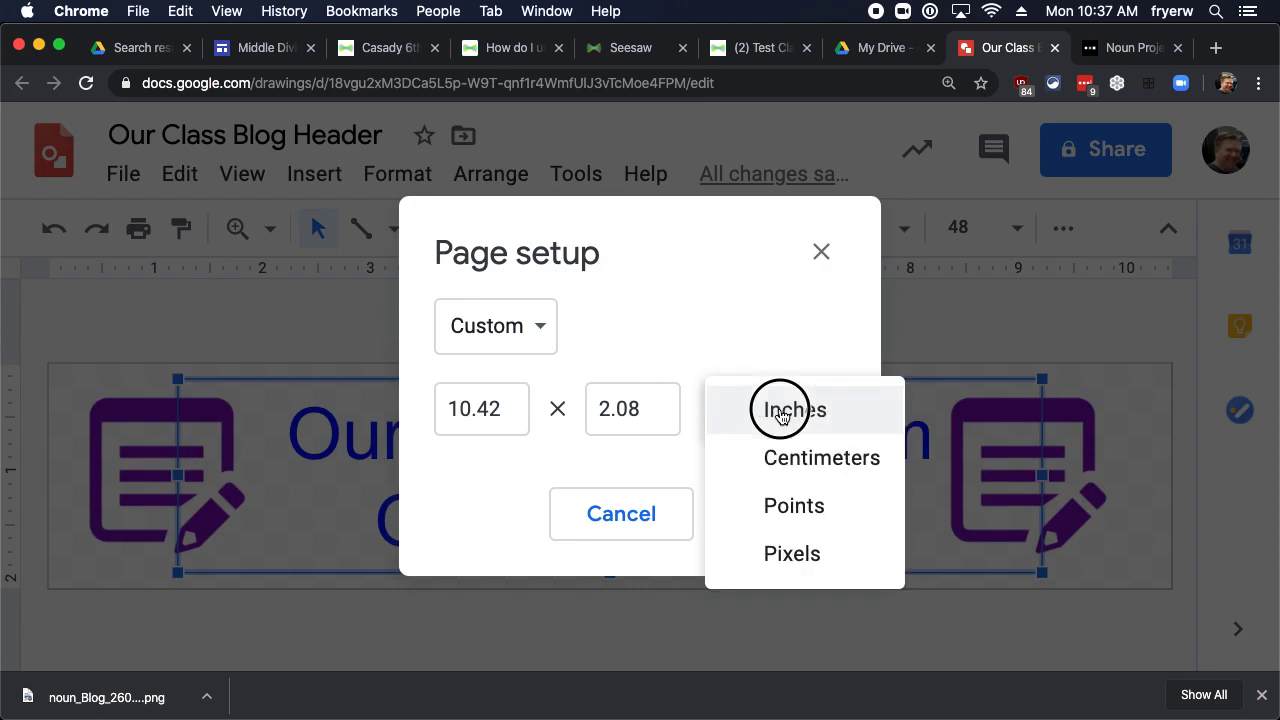
left_click(797, 555)
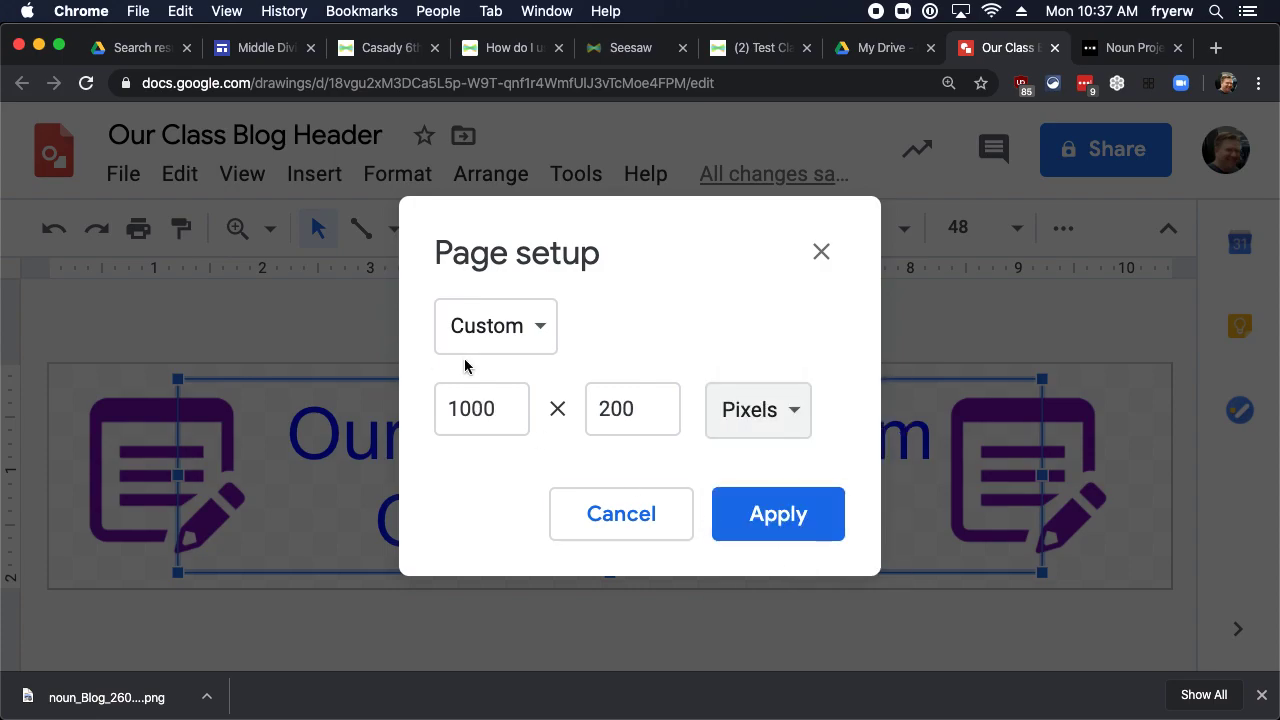
left_click(645, 519)
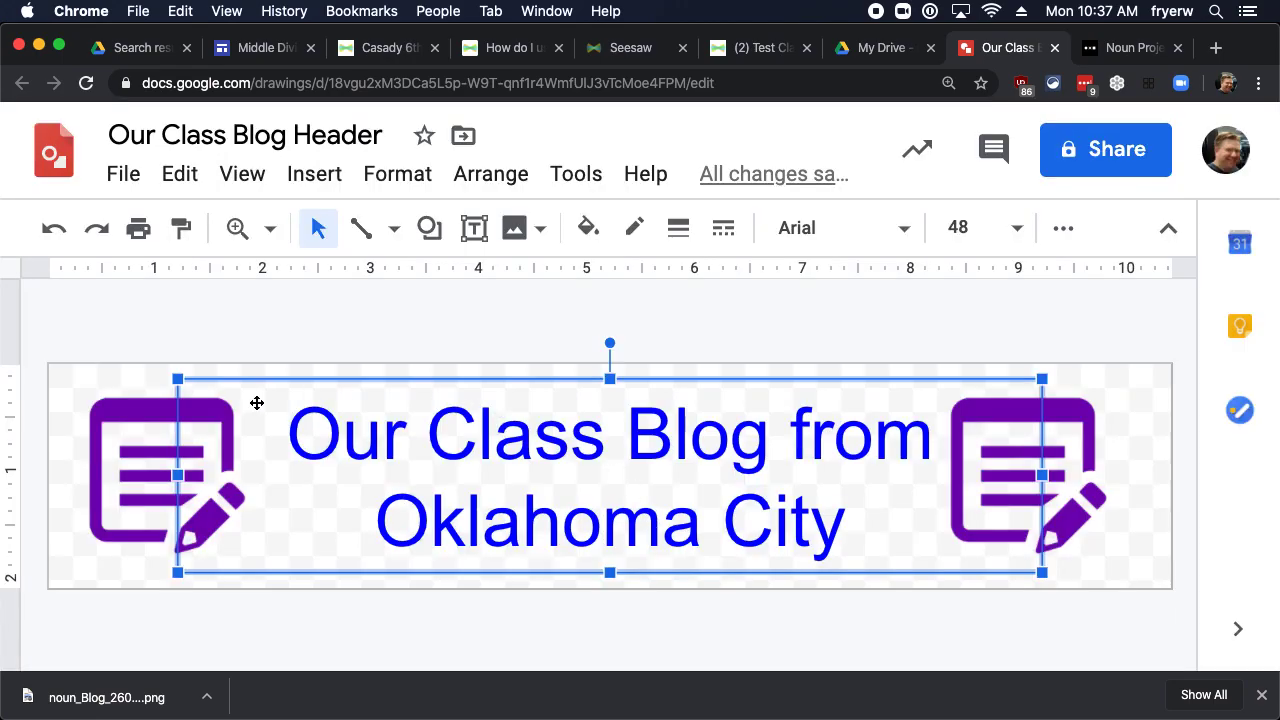
left_click(52, 385)
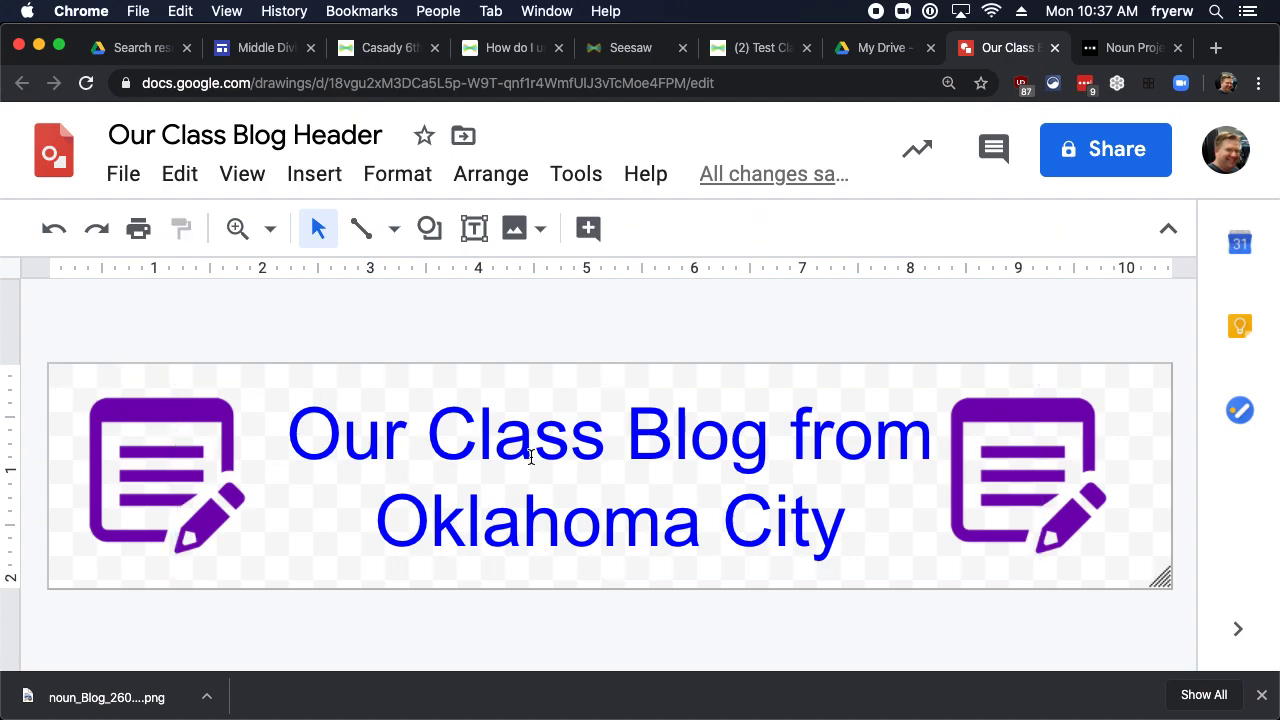
left_click(124, 182)
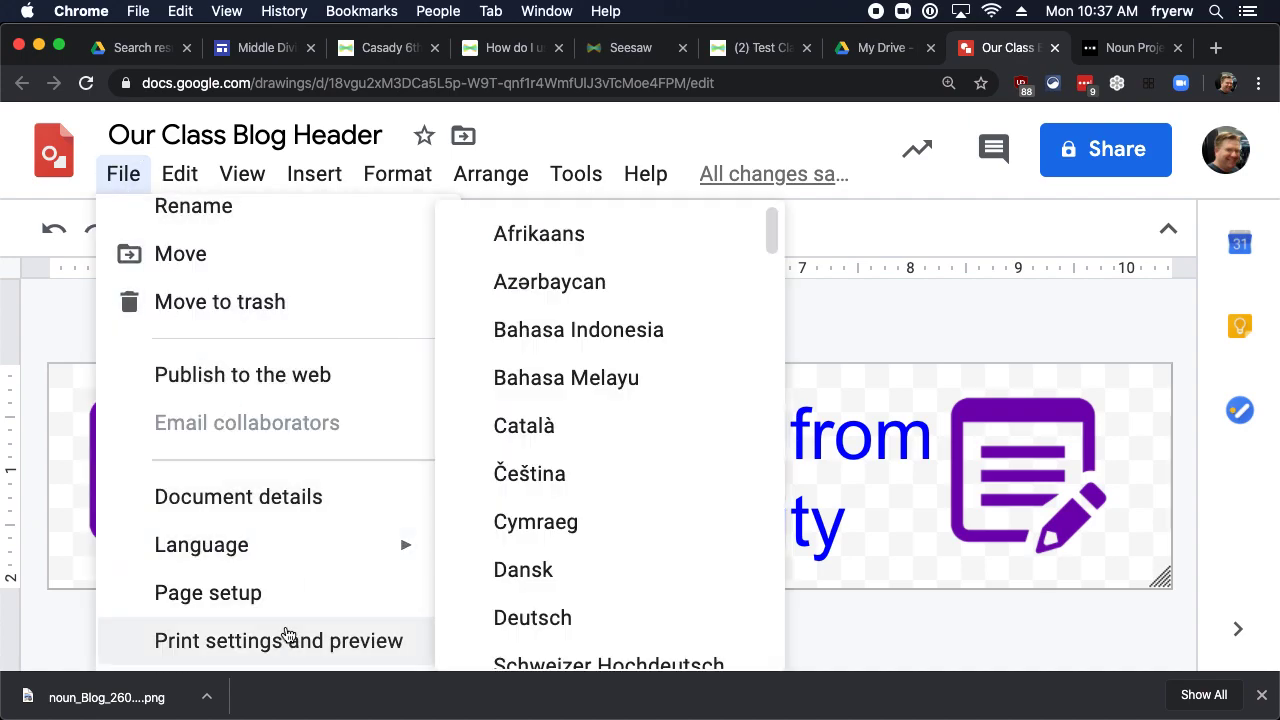
Download the banner drawing as a JPEG image (.jpg).
scroll(252, 605, "down", 2)
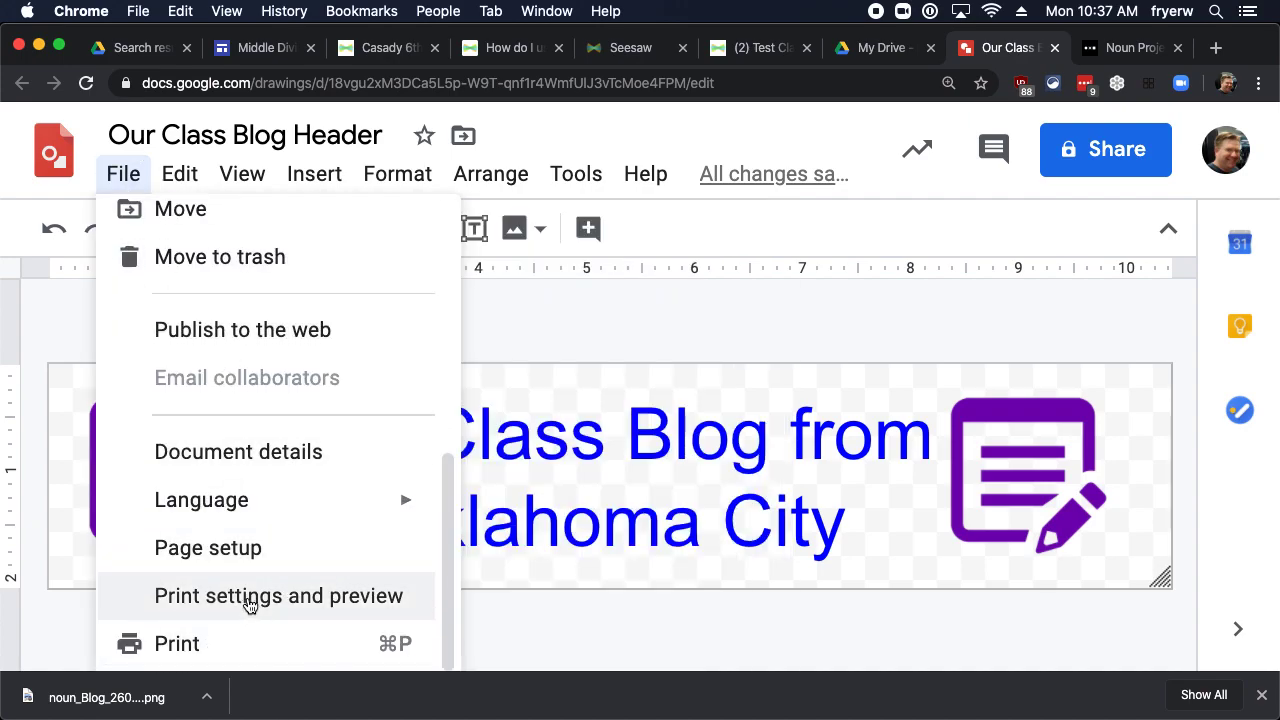
scroll(232, 570, "up", 5)
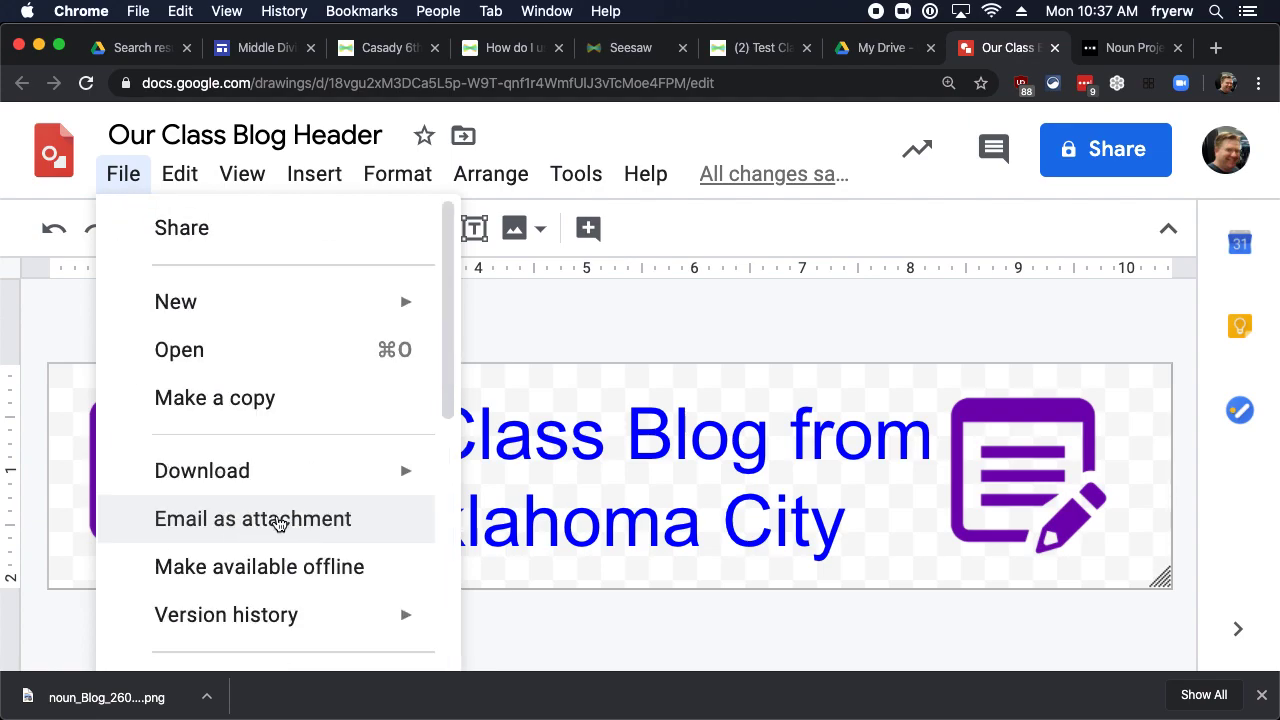
scroll(278, 525, "down", 5)
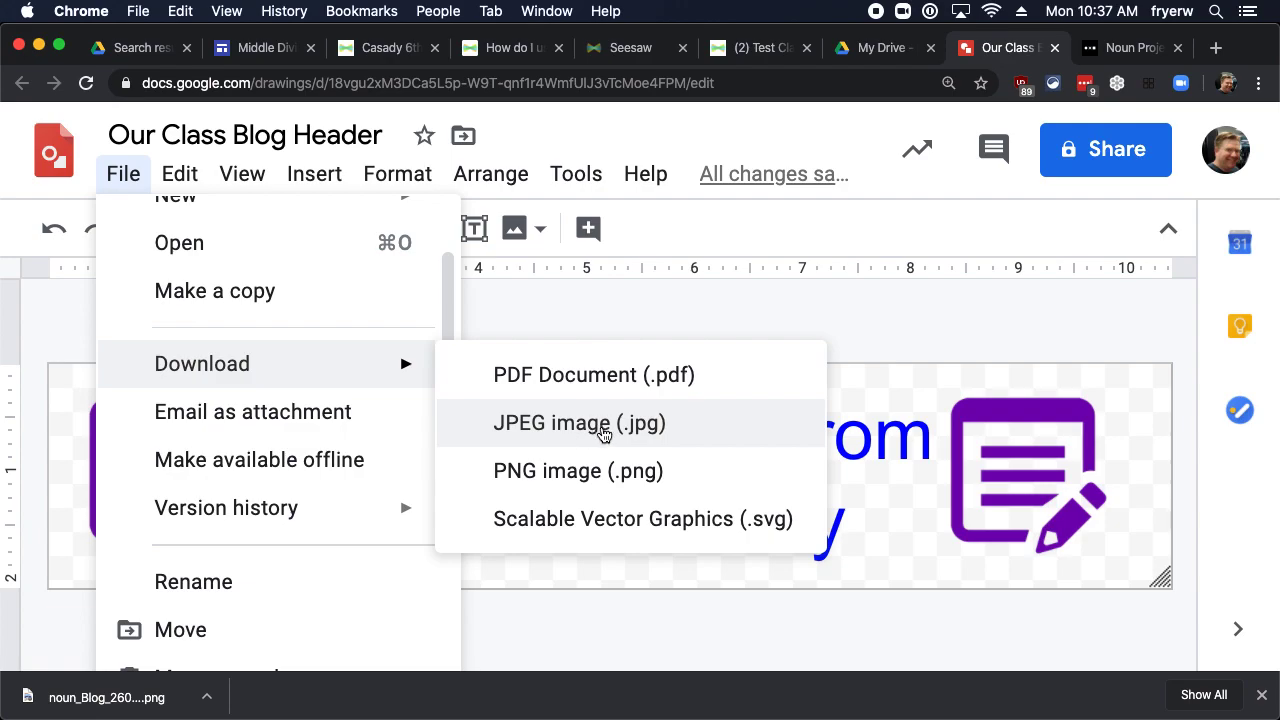
left_click(603, 433)
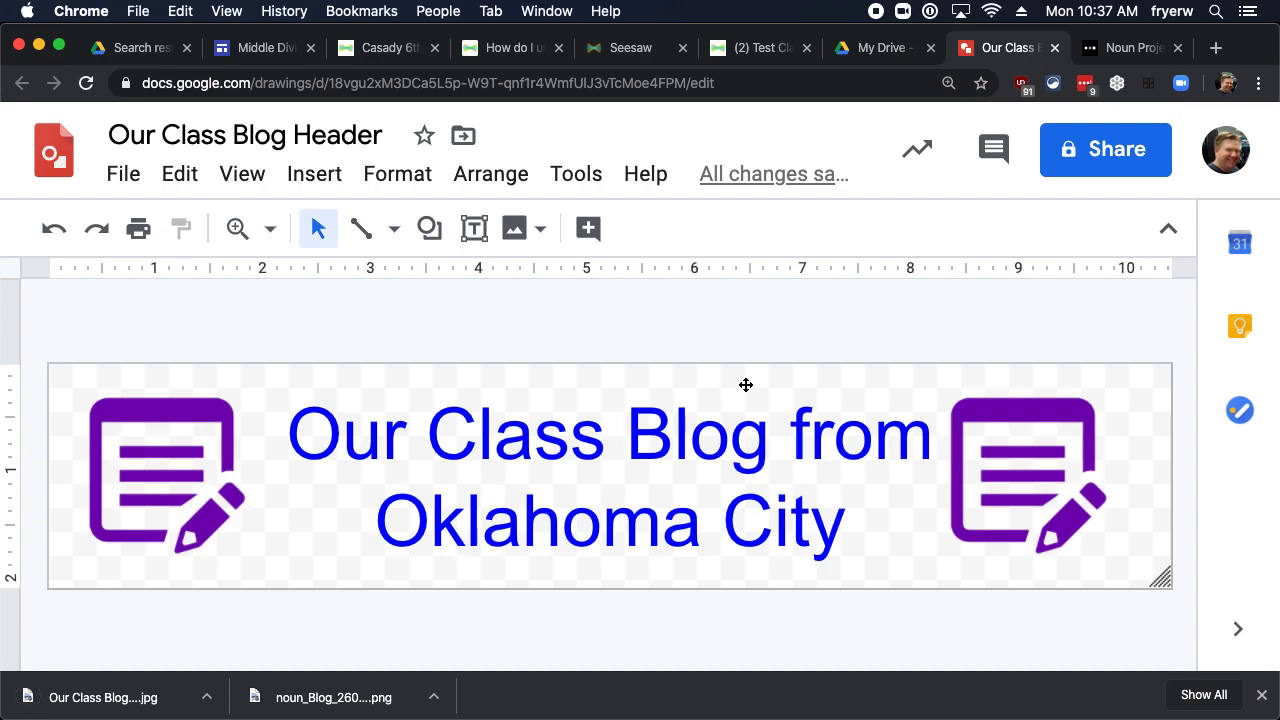
Switch to the Seesaw tab and back out of the open blog appearance and class settings.
left_click(760, 50)
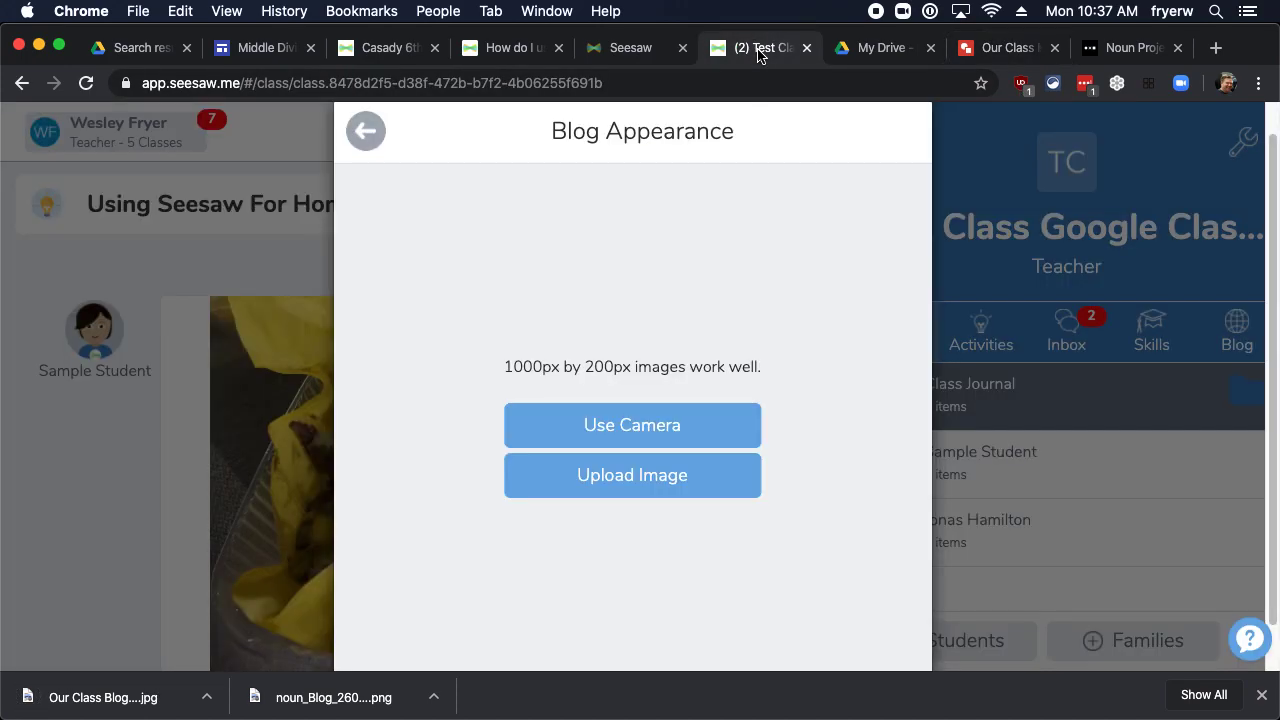
left_click(376, 148)
left_click(372, 145)
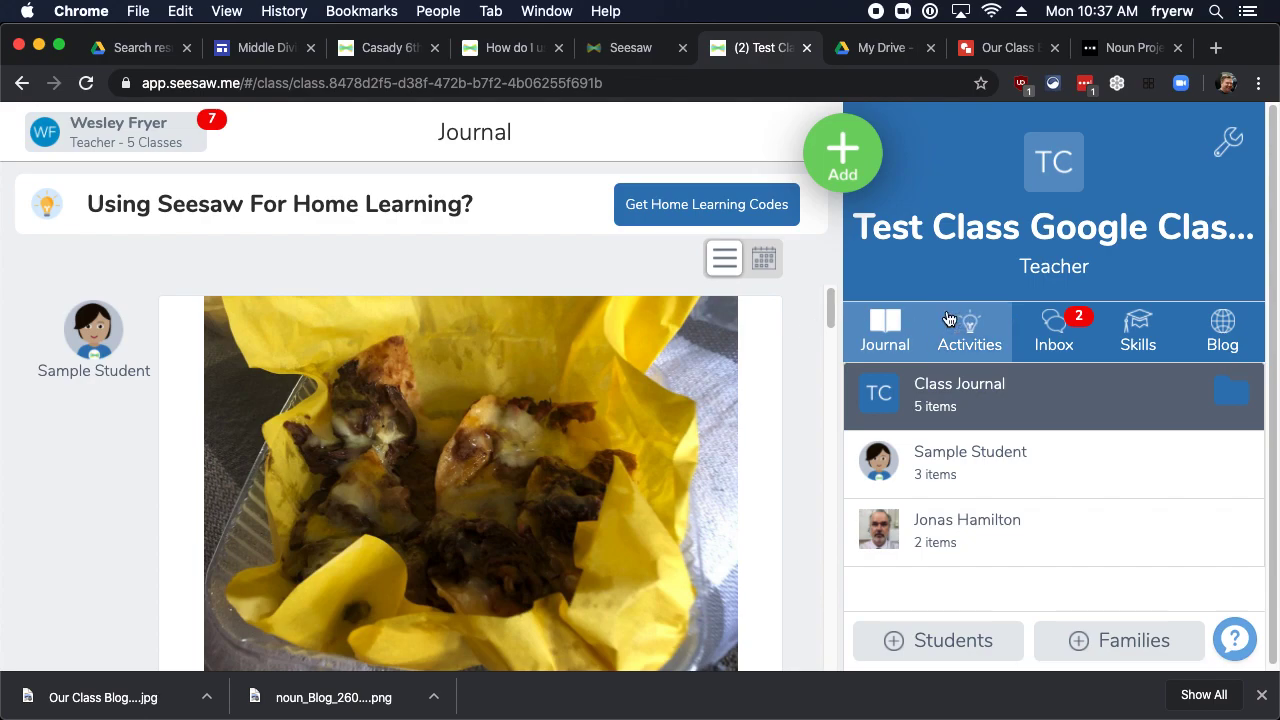
In Class Settings > Blog Appearance, start adding a header image by uploading a file.
left_click(1227, 150)
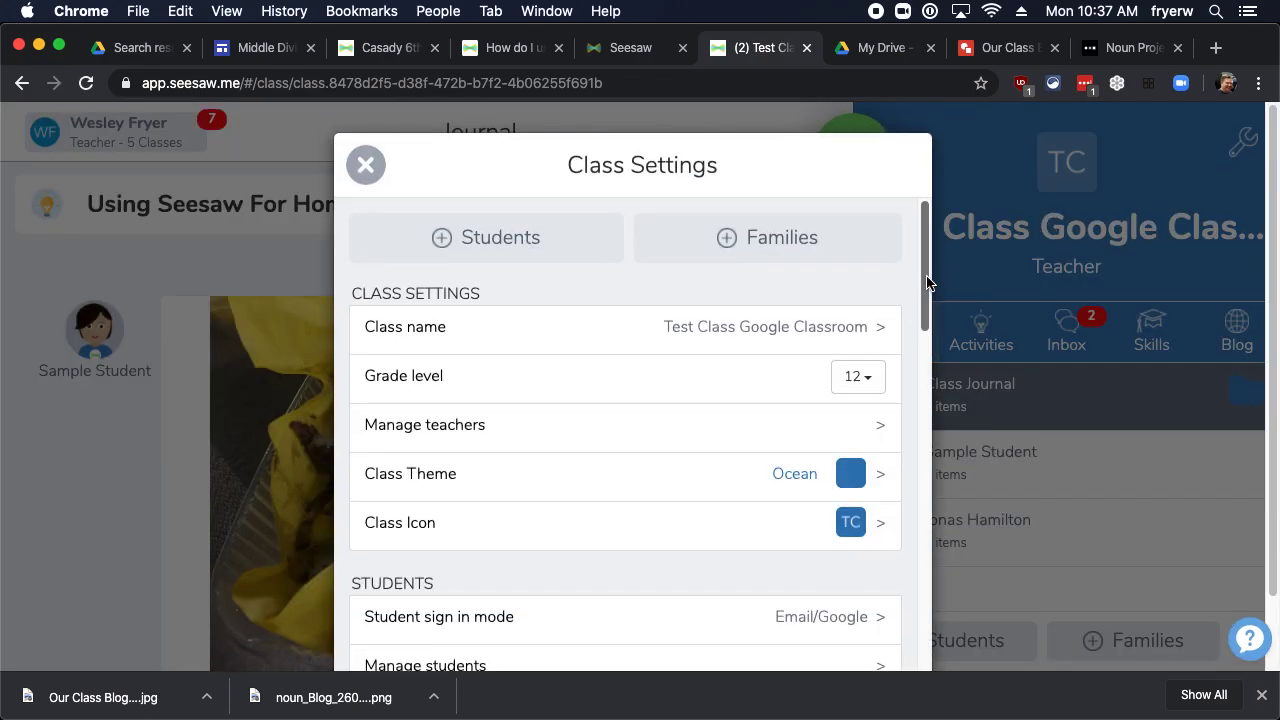
left_click_drag(927, 283, 887, 575)
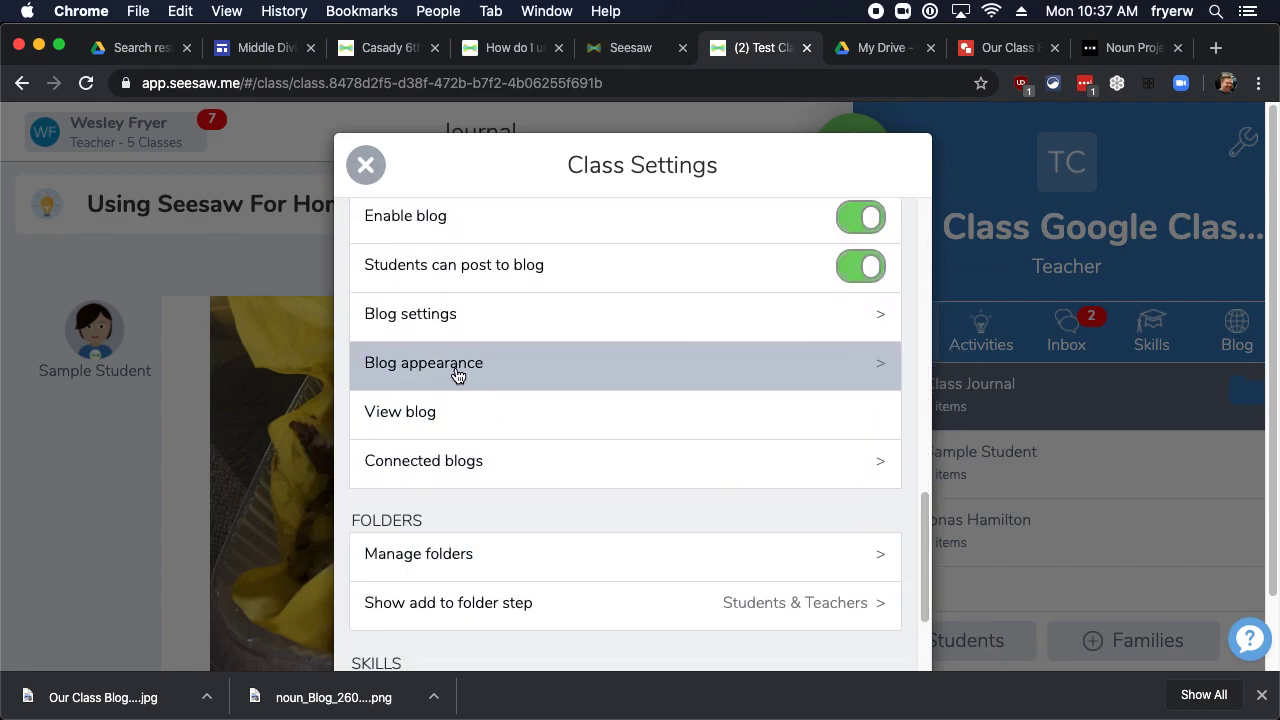
left_click(491, 370)
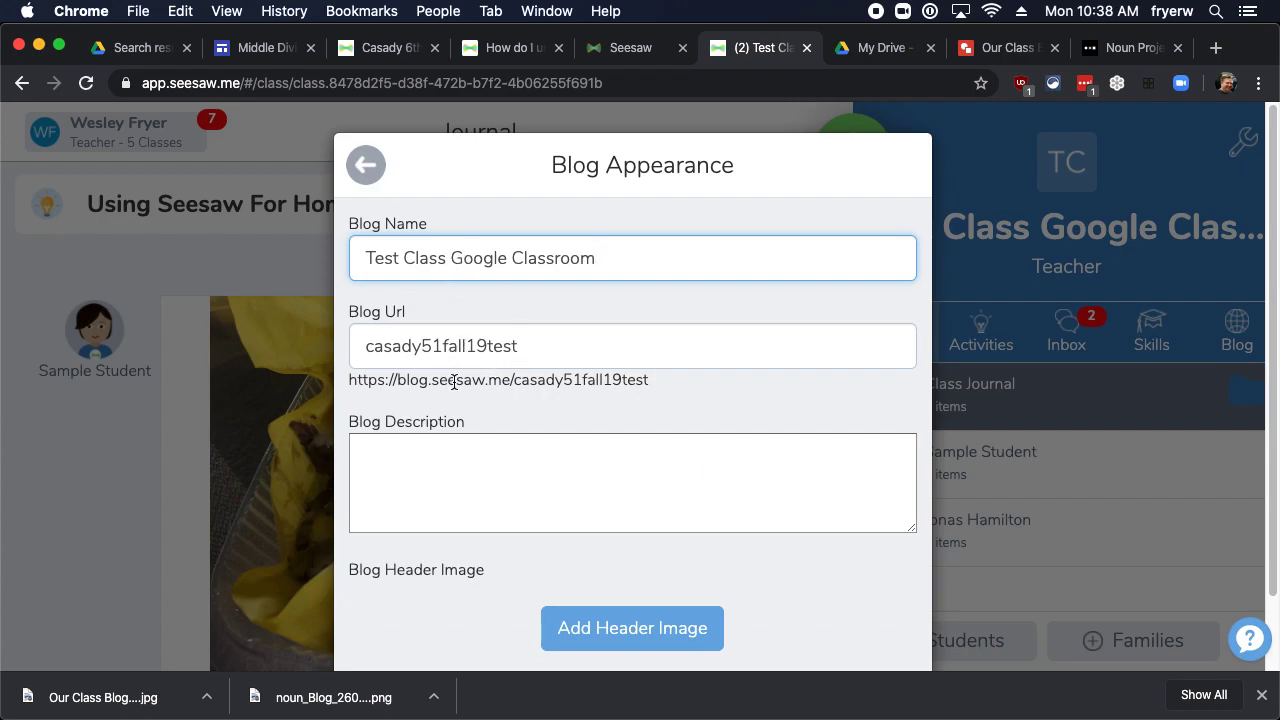
scroll(595, 540, "down", 2)
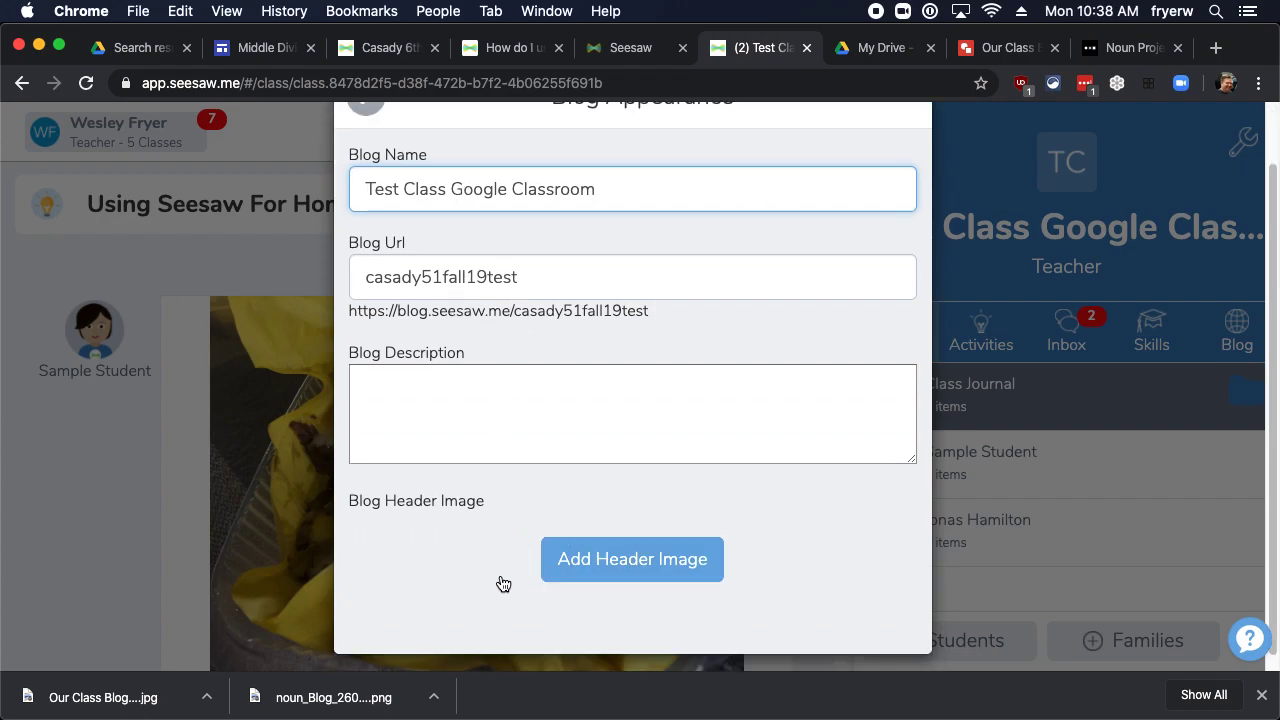
left_click(640, 566)
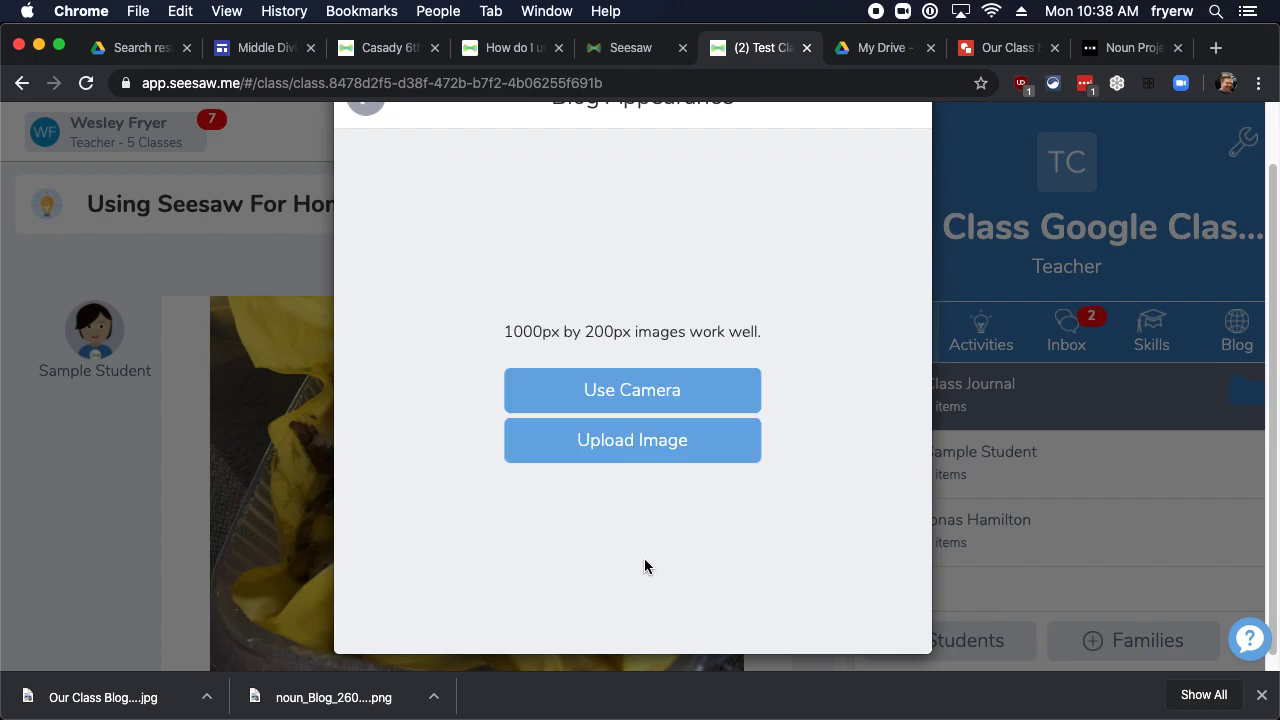
left_click(600, 458)
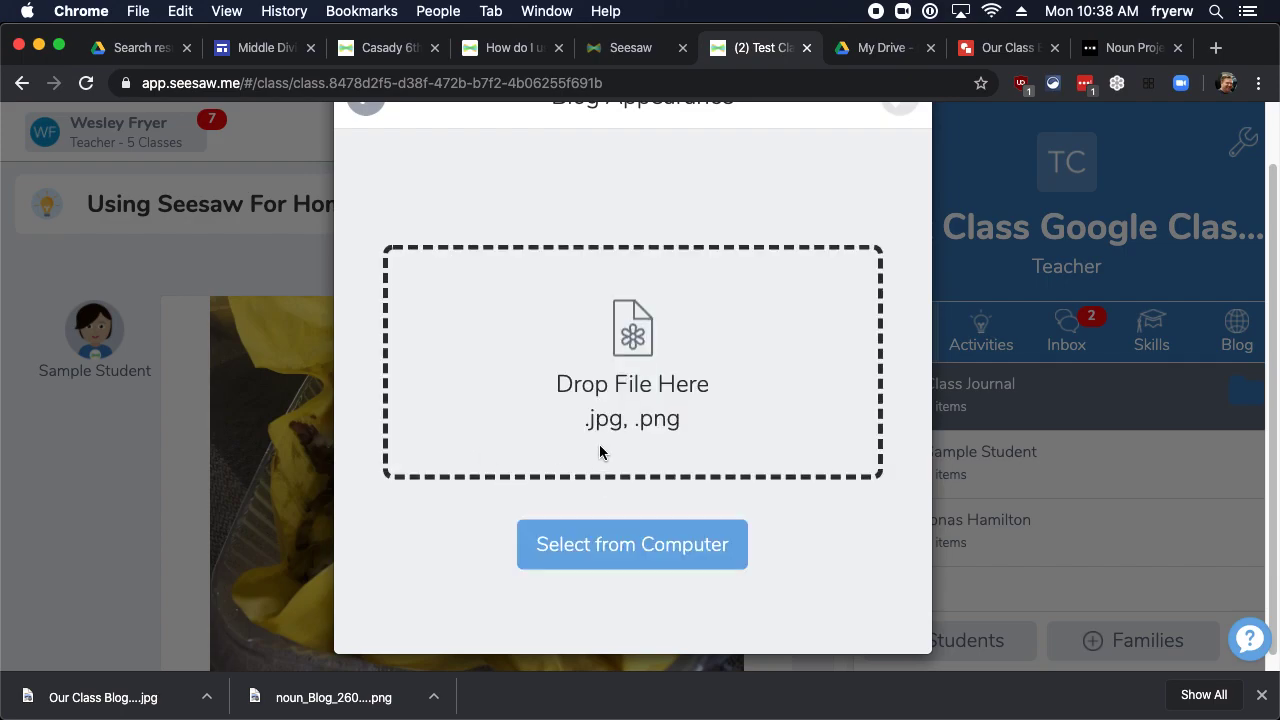
Upload 'Our Class Blog Header.jpg' as the blog header and review the Blog Appearance form.
left_click(636, 541)
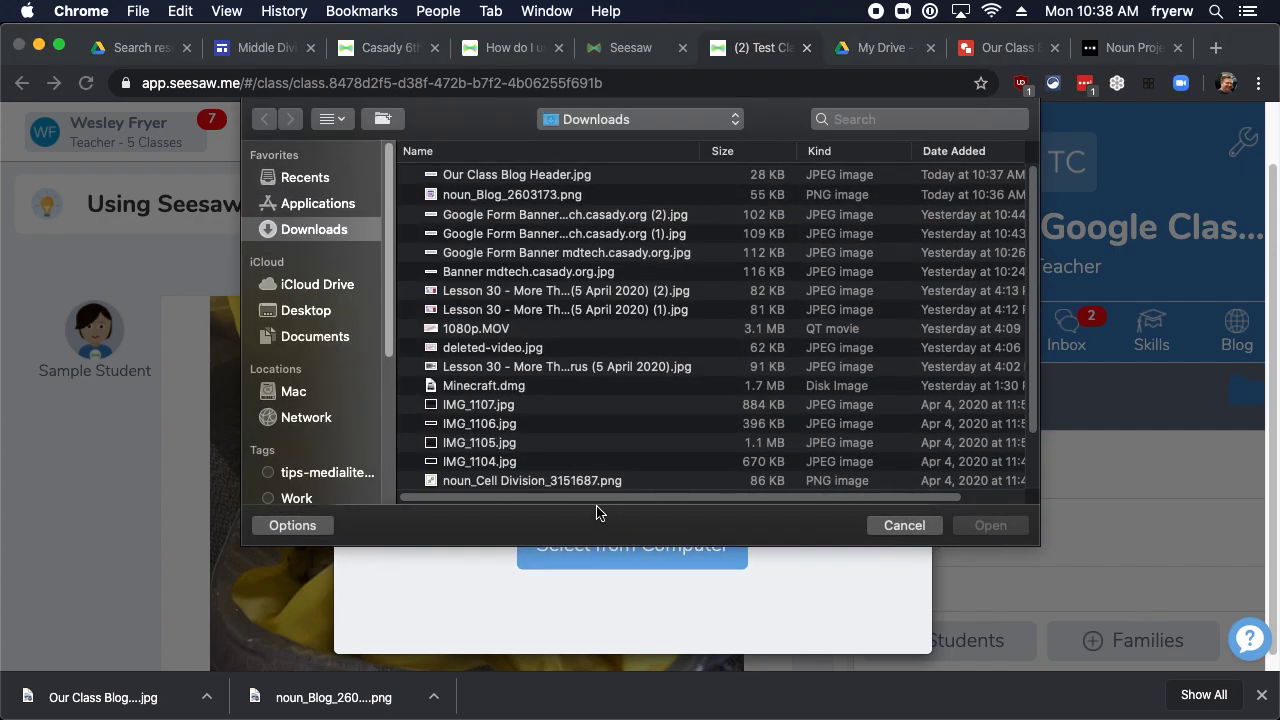
left_click(465, 178)
left_click(988, 526)
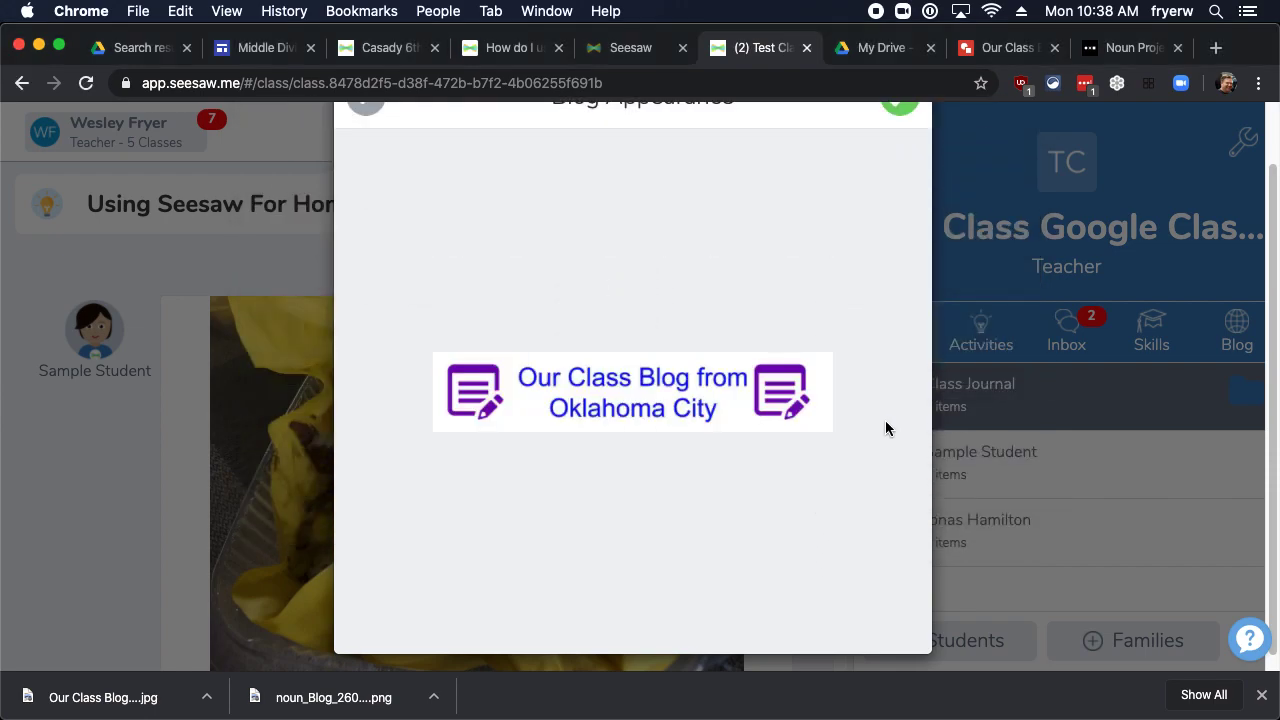
left_click(900, 115)
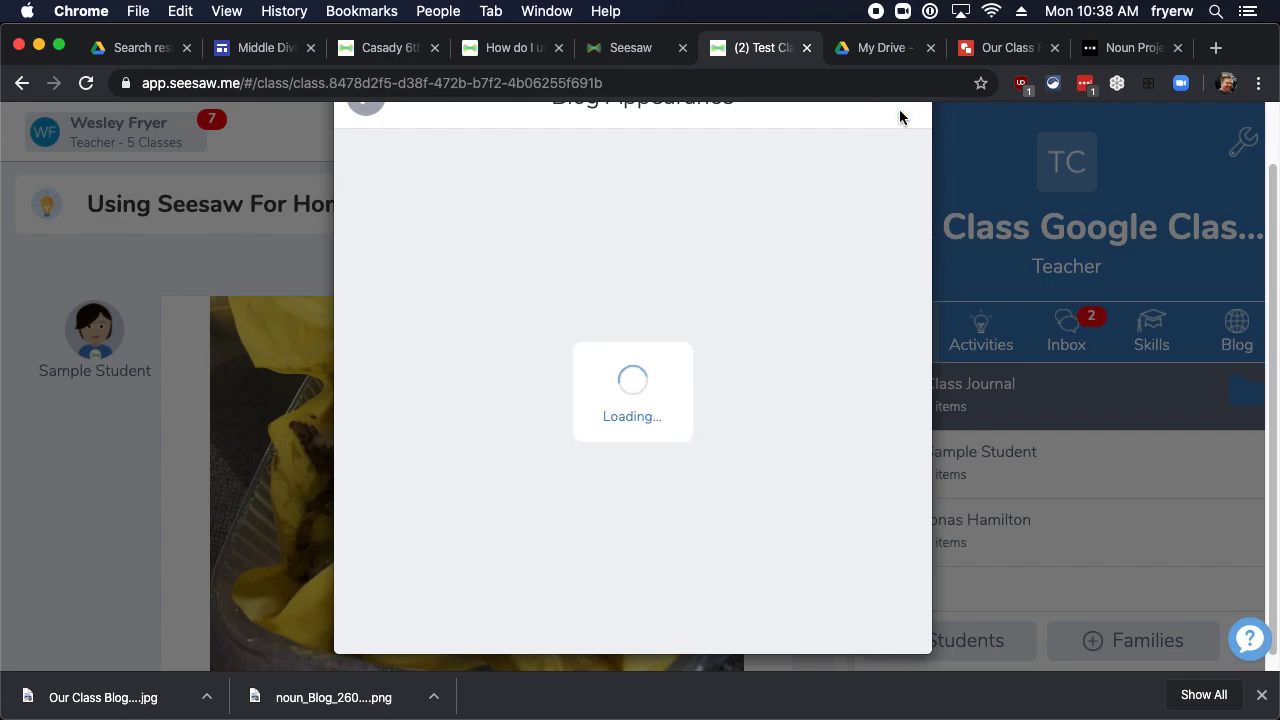
scroll(848, 251, "up", 2)
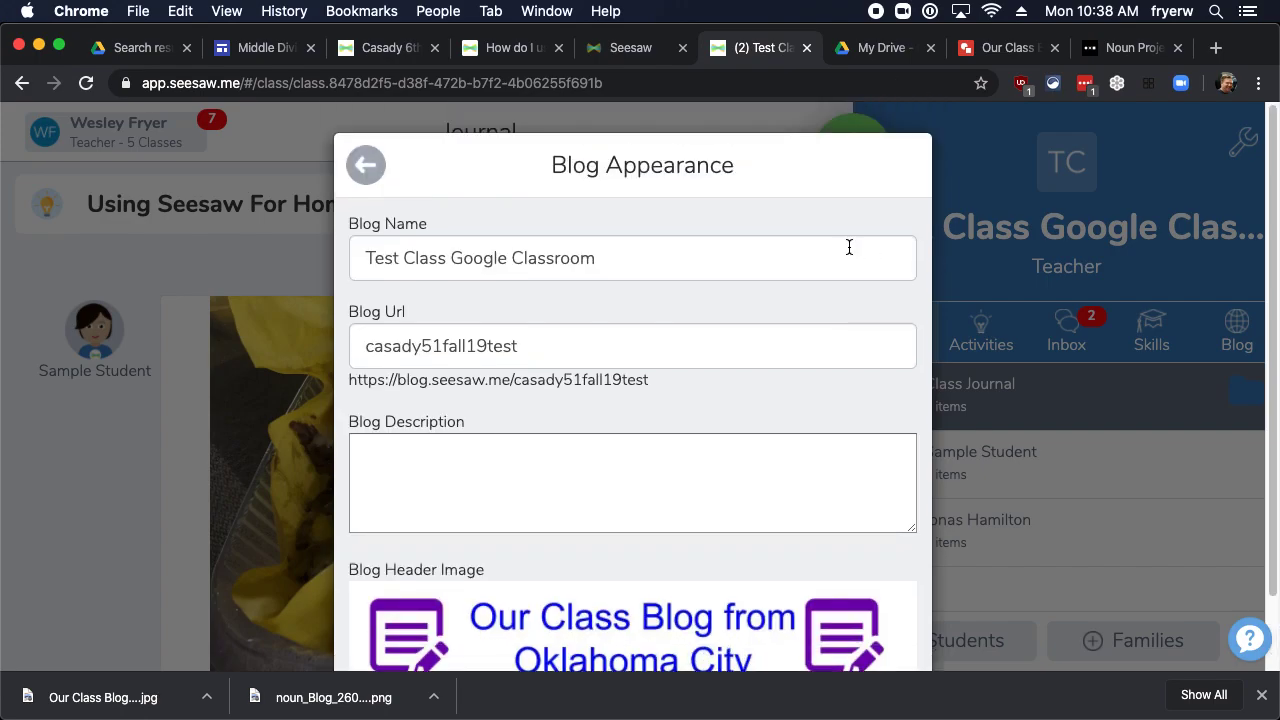
scroll(848, 248, "down", 2)
scroll(847, 245, "up", 2)
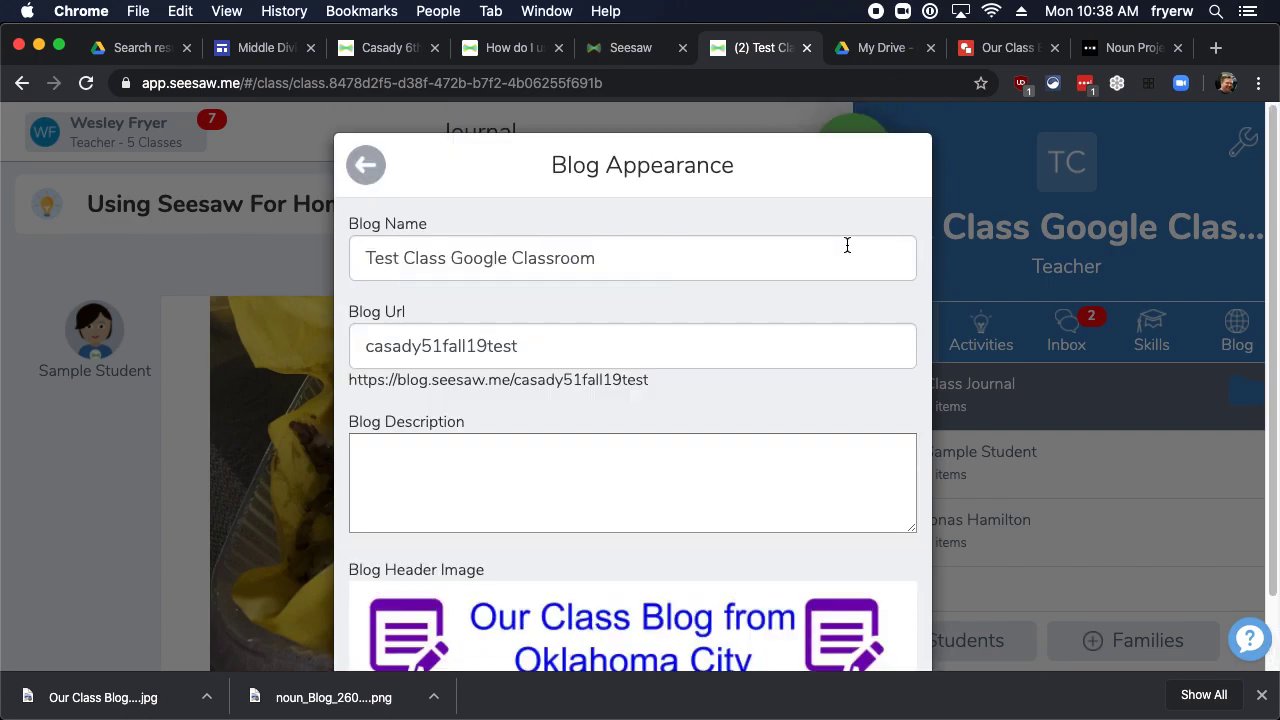
left_click(367, 166)
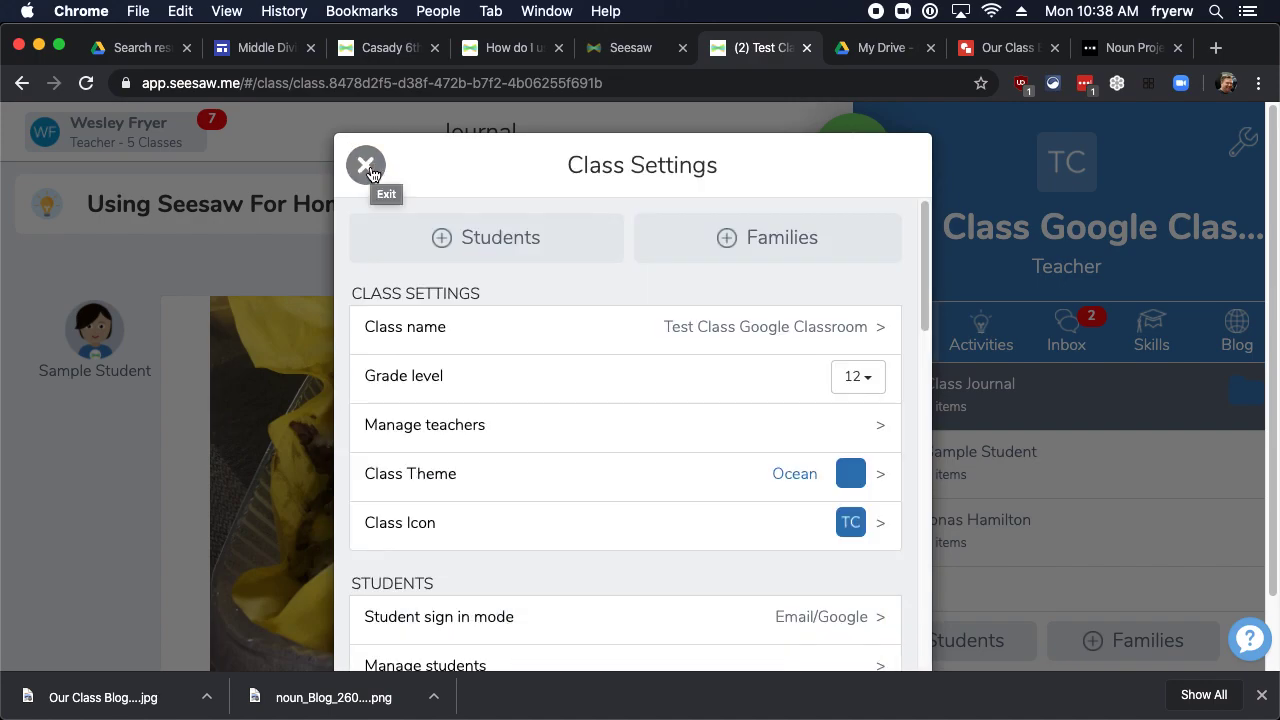
Close Class Settings and remove the journal's photo post from the blog.
left_click(366, 166)
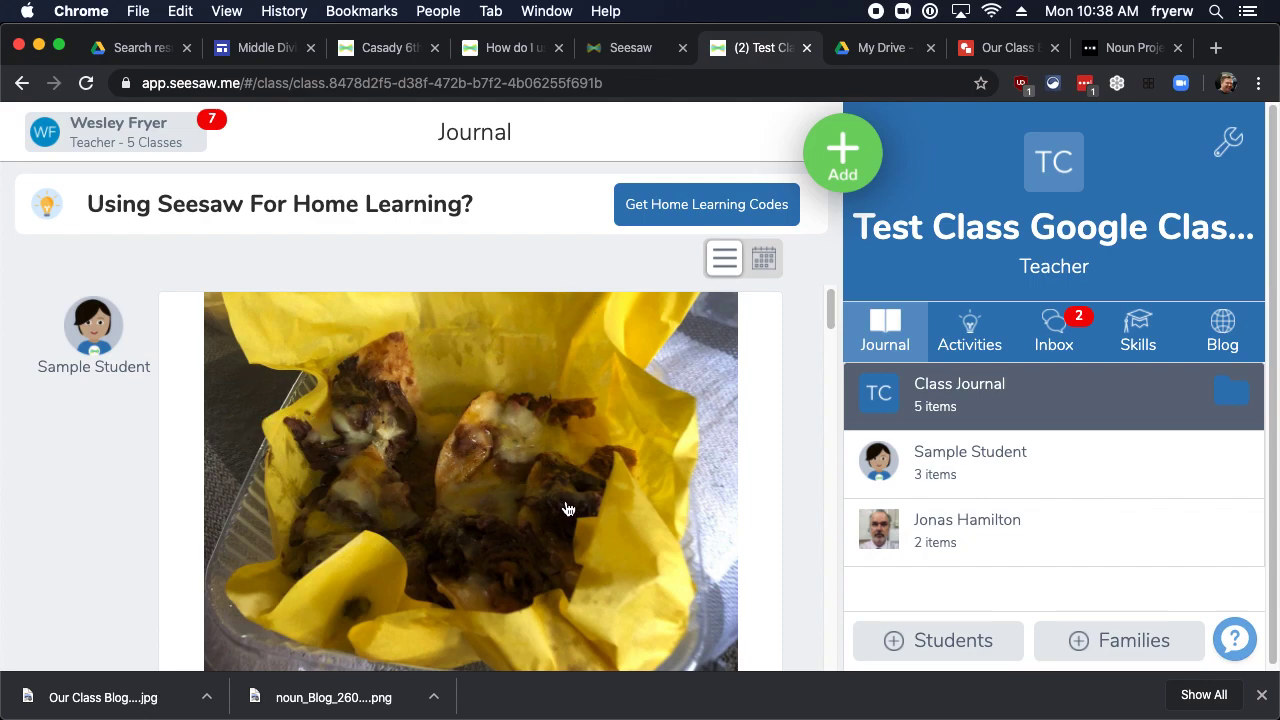
scroll(540, 494, "down", 1)
scroll(500, 486, "down", 2)
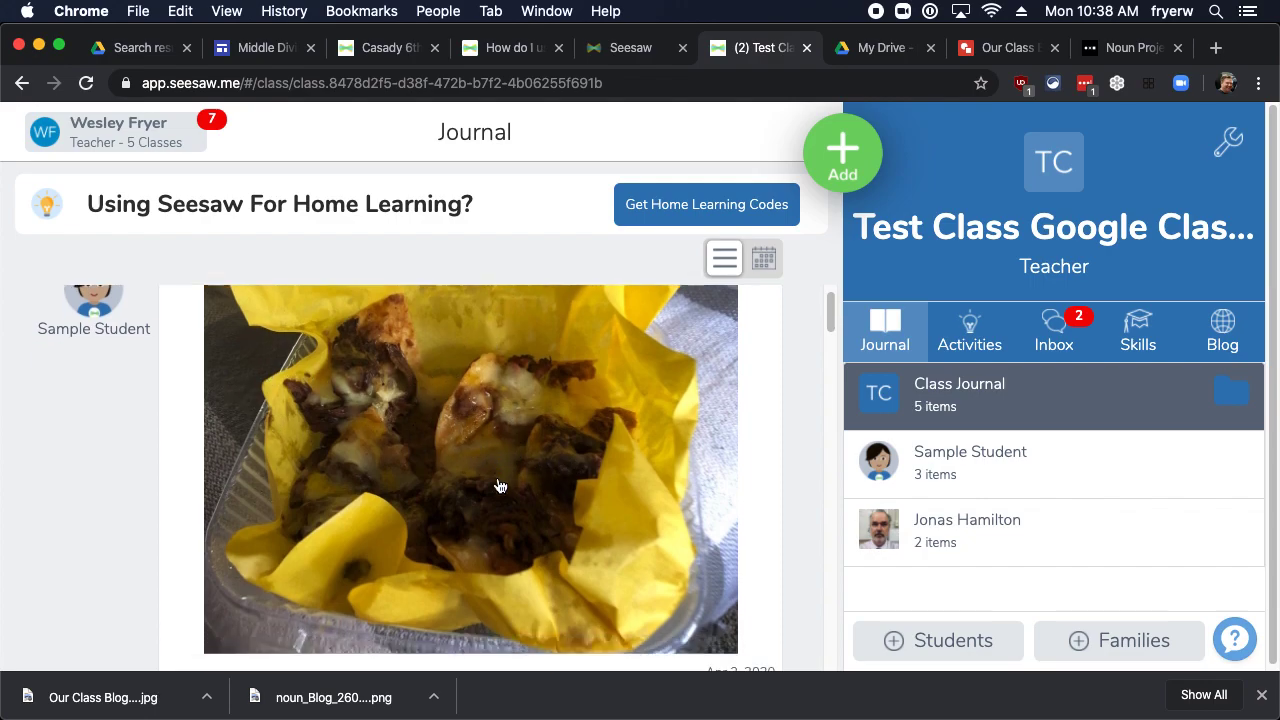
scroll(500, 486, "down", 2)
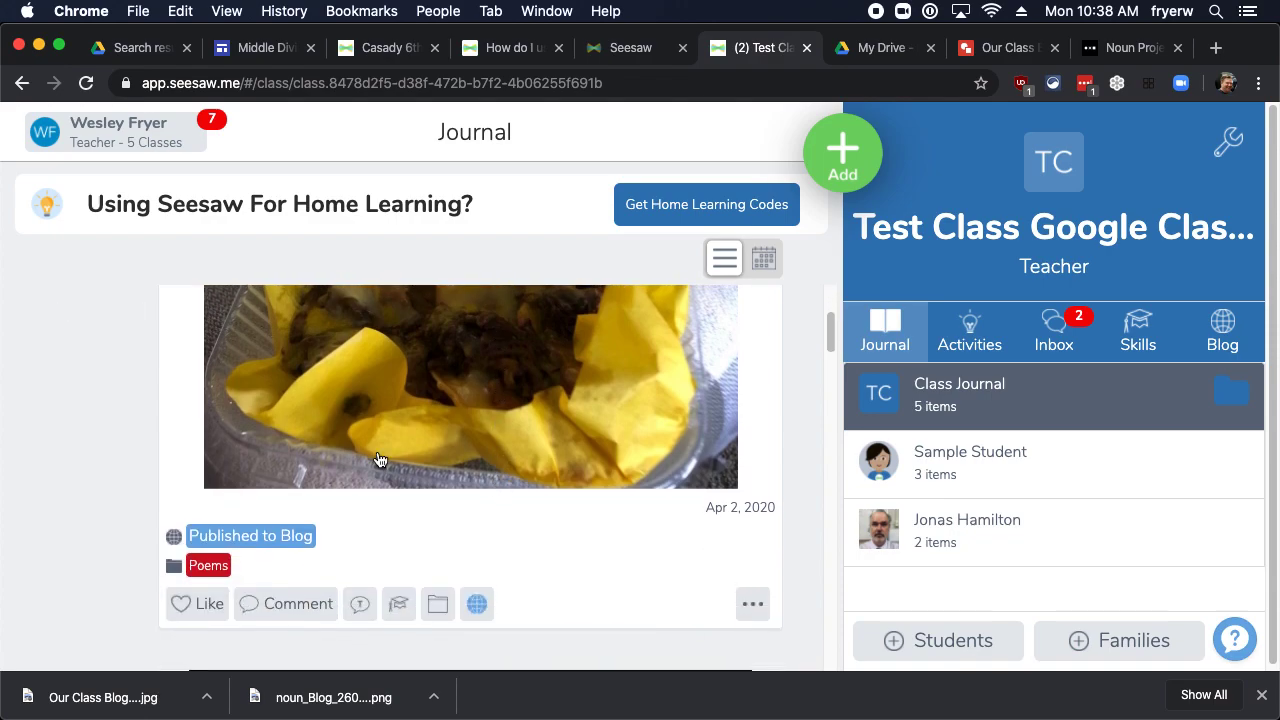
left_click(480, 614)
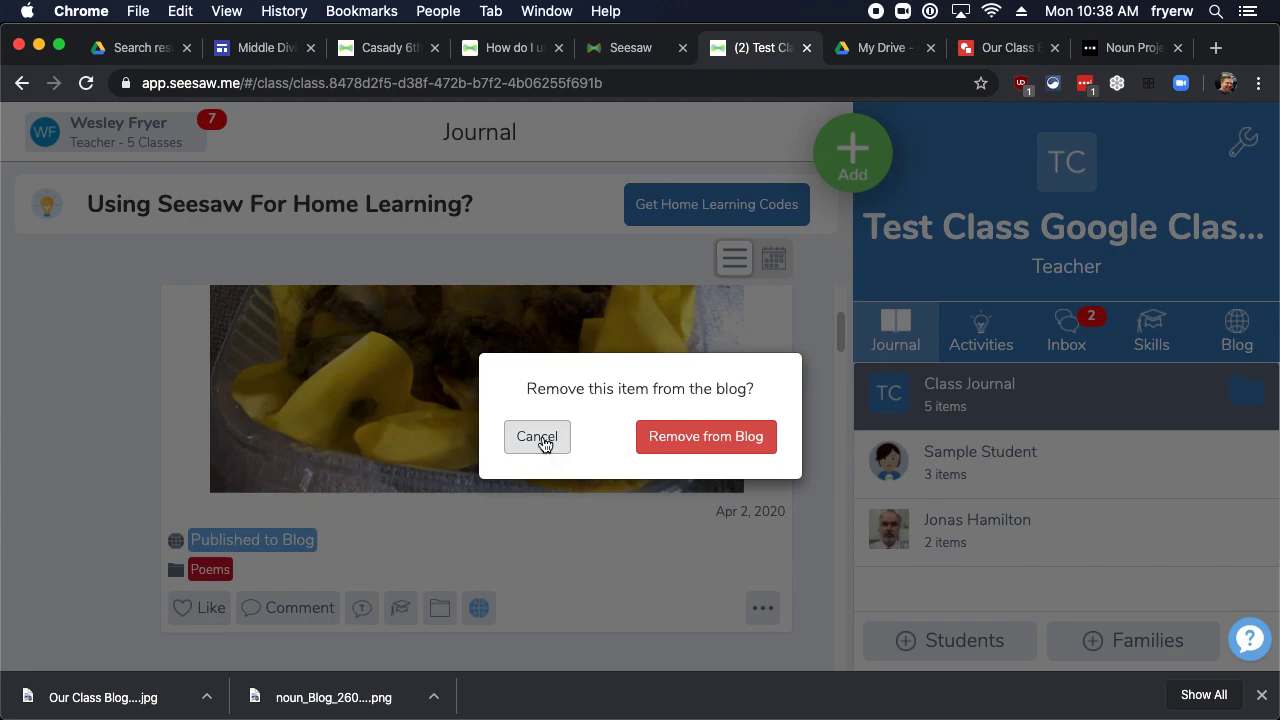
left_click(663, 436)
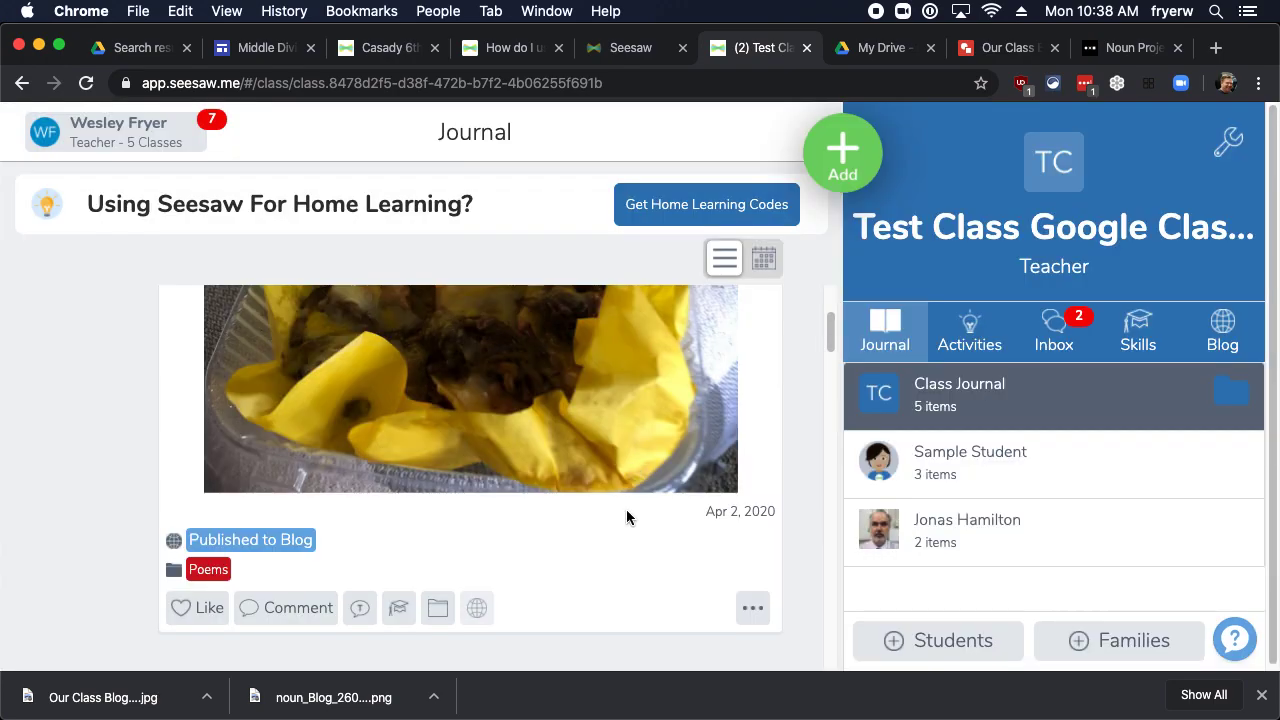
Publish the photo post to the blog again.
left_click(479, 612)
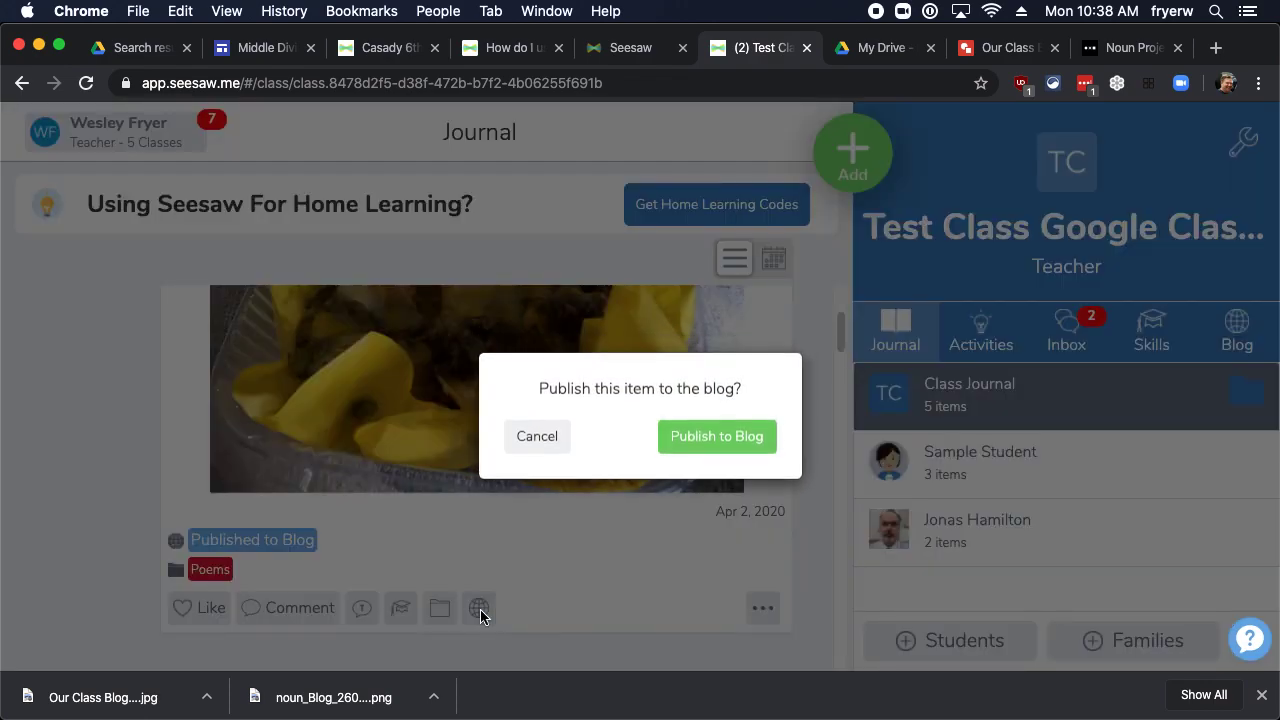
left_click(698, 449)
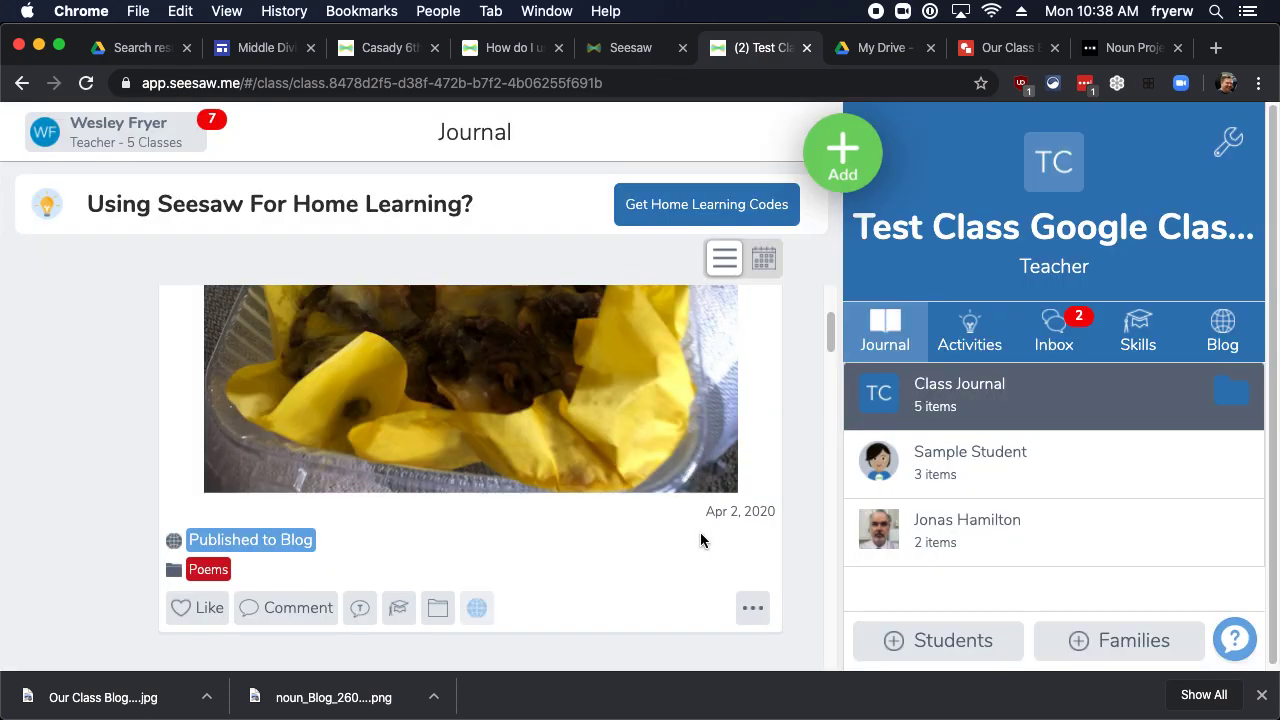
scroll(700, 540, "up", 2)
scroll(698, 531, "up", 2)
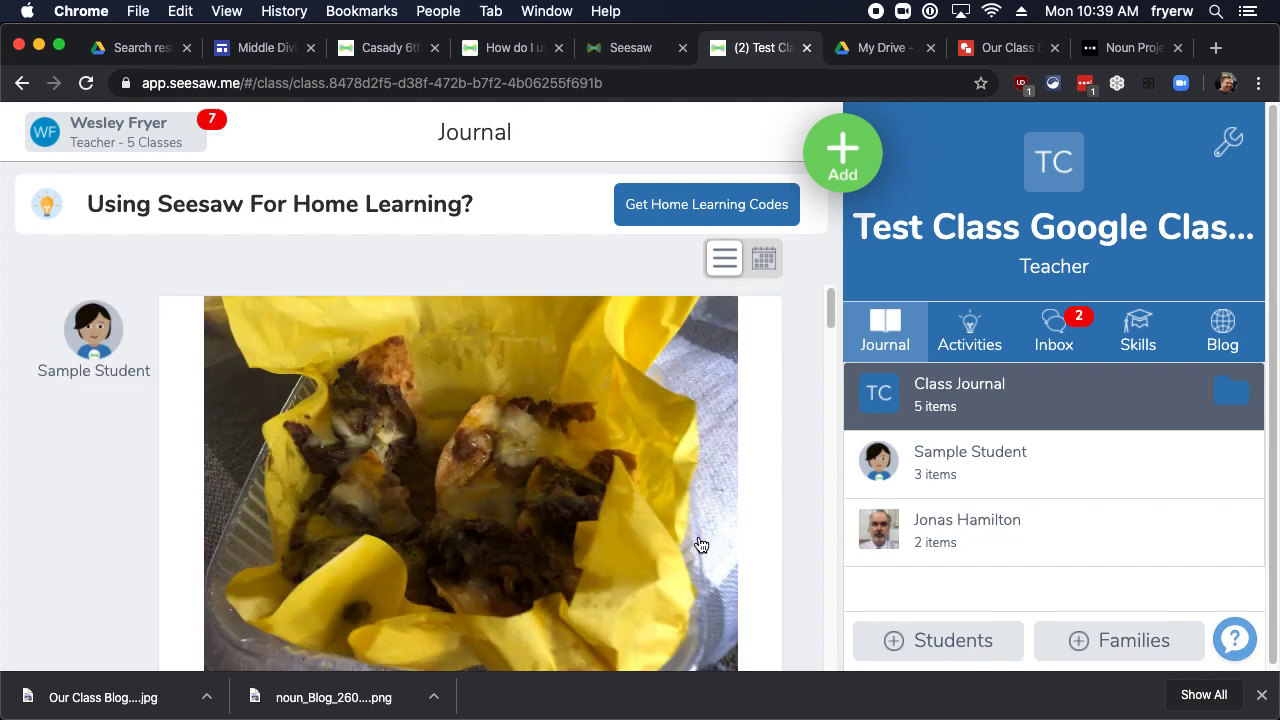
Scroll through the class blog and public blog page to check the new Oklahoma City header.
left_click(1225, 345)
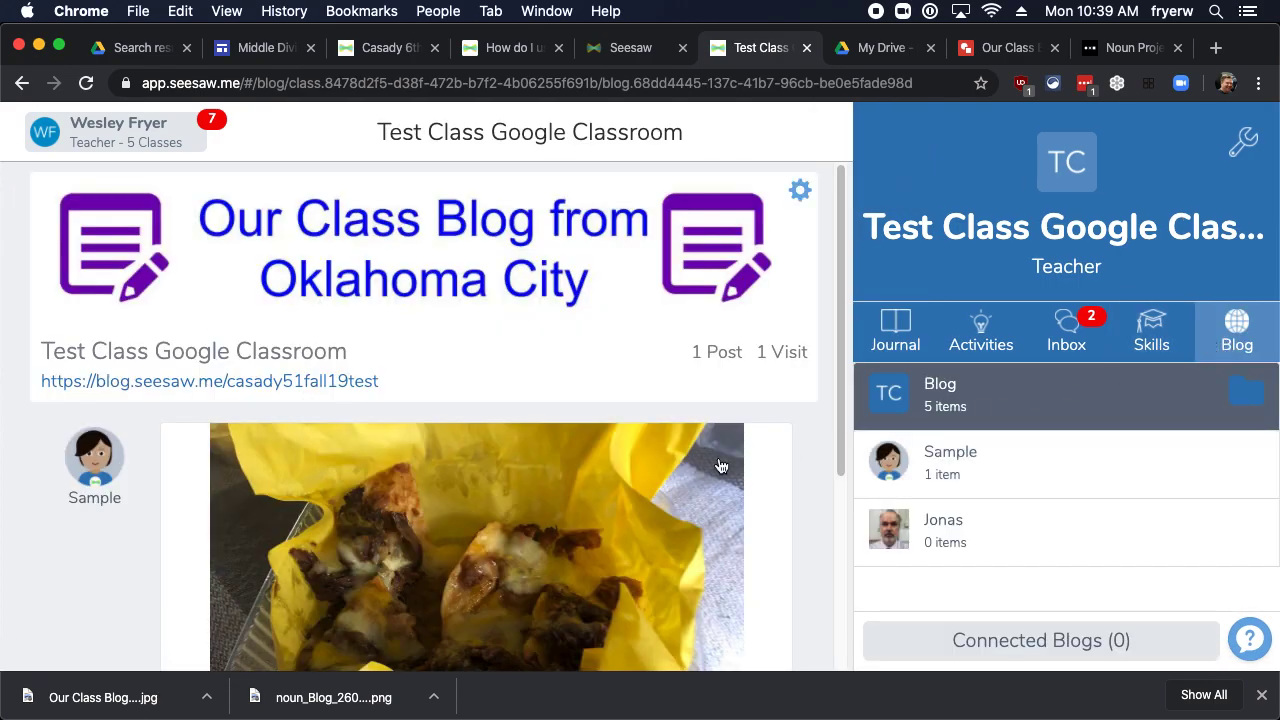
scroll(583, 463, "down", 1)
scroll(582, 465, "down", 5)
scroll(583, 463, "up", 5)
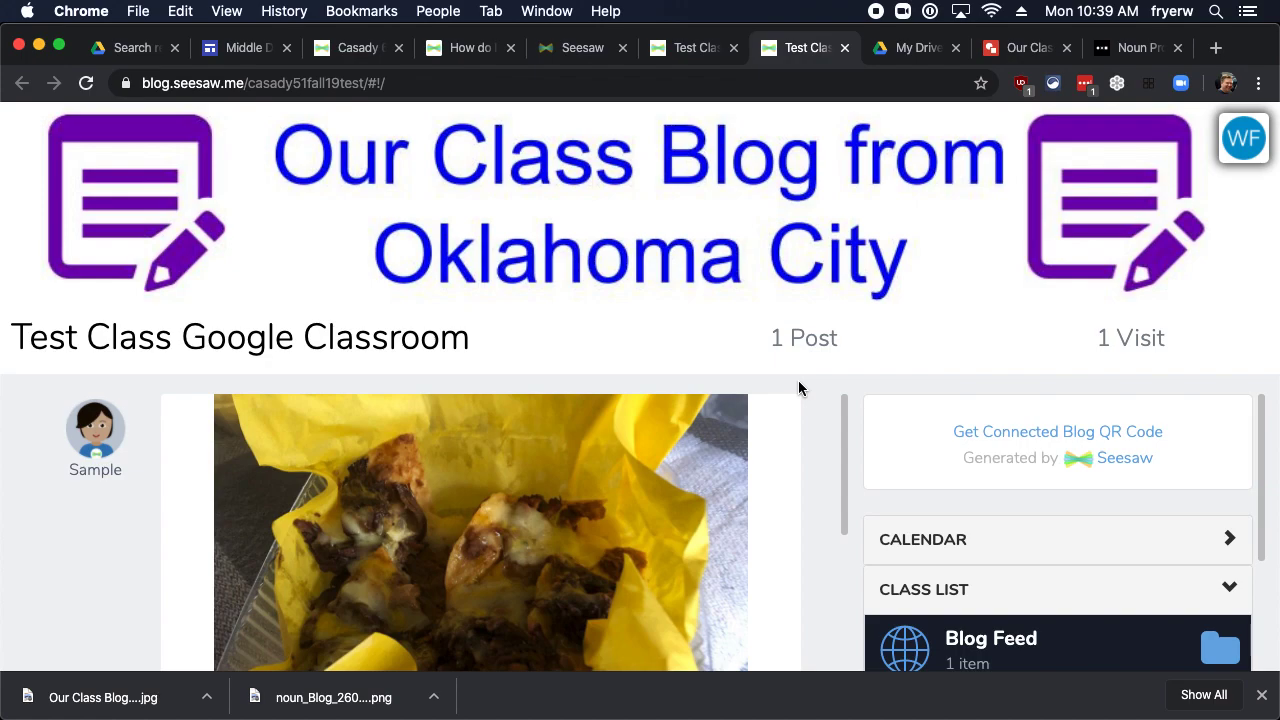
scroll(709, 414, "down", 1)
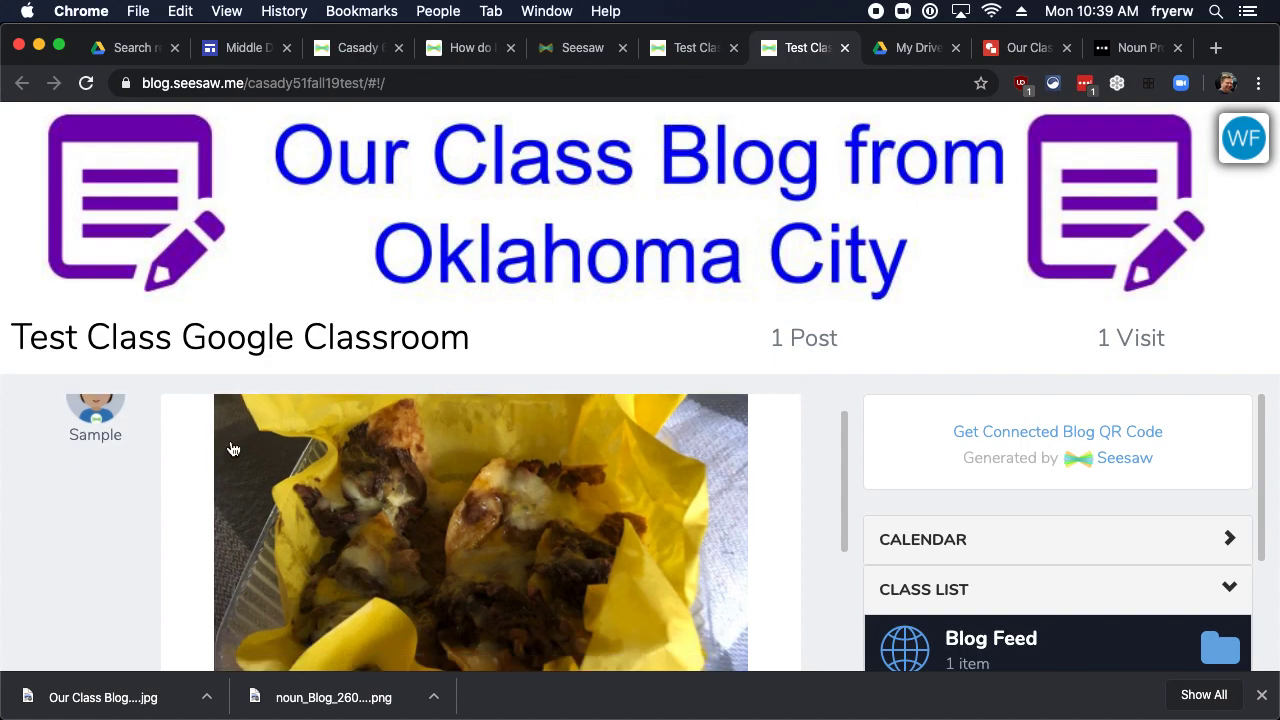
scroll(175, 443, "down", 5)
scroll(900, 545, "down", 4)
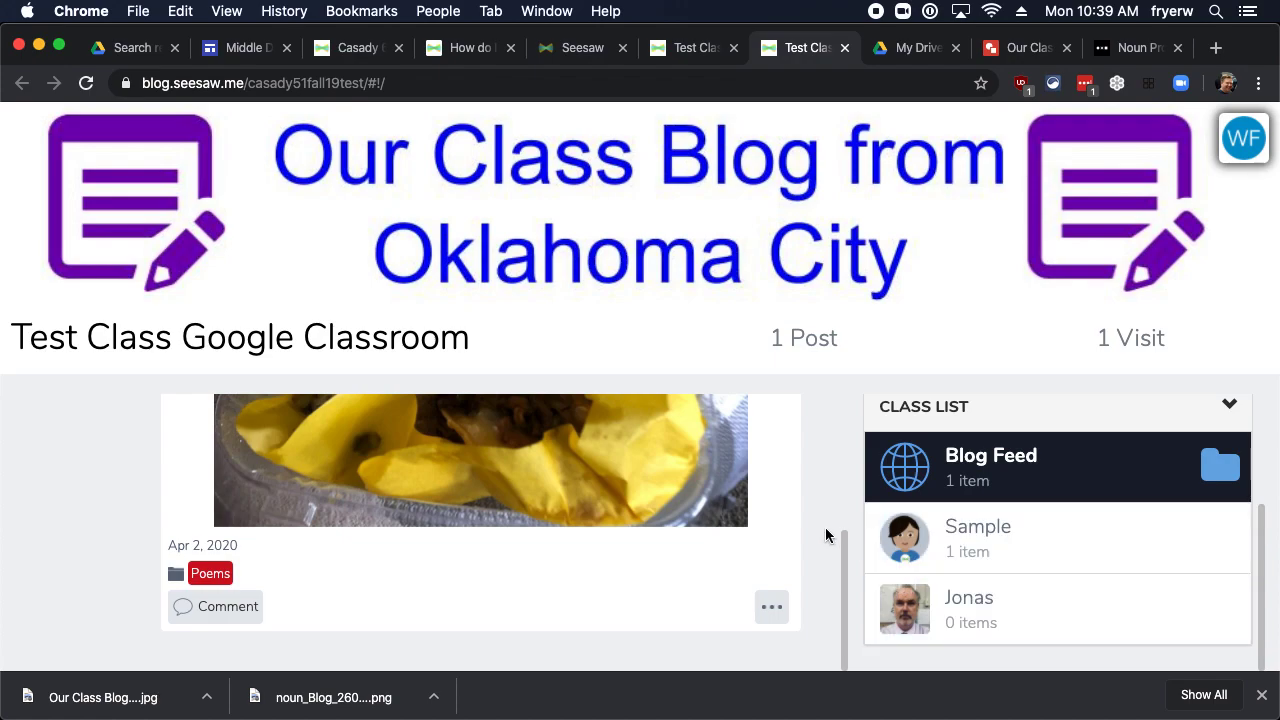
scroll(825, 529, "up", 5)
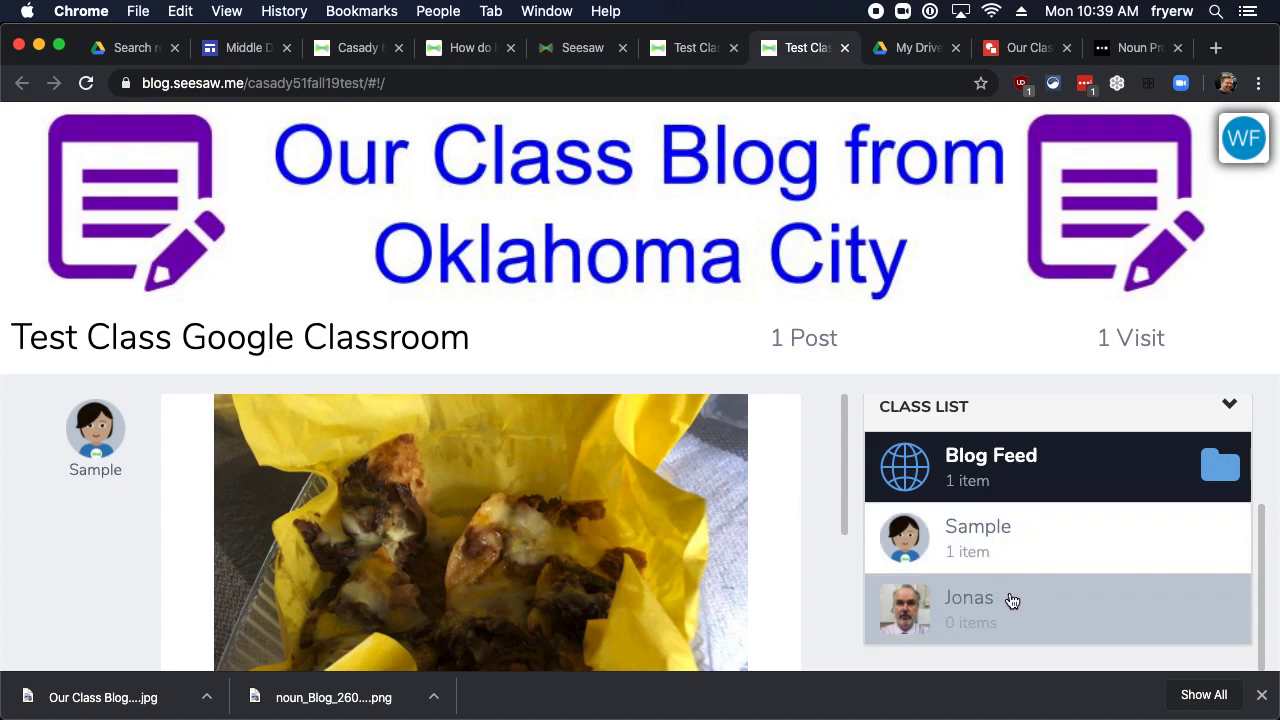
scroll(825, 499, "down", 1)
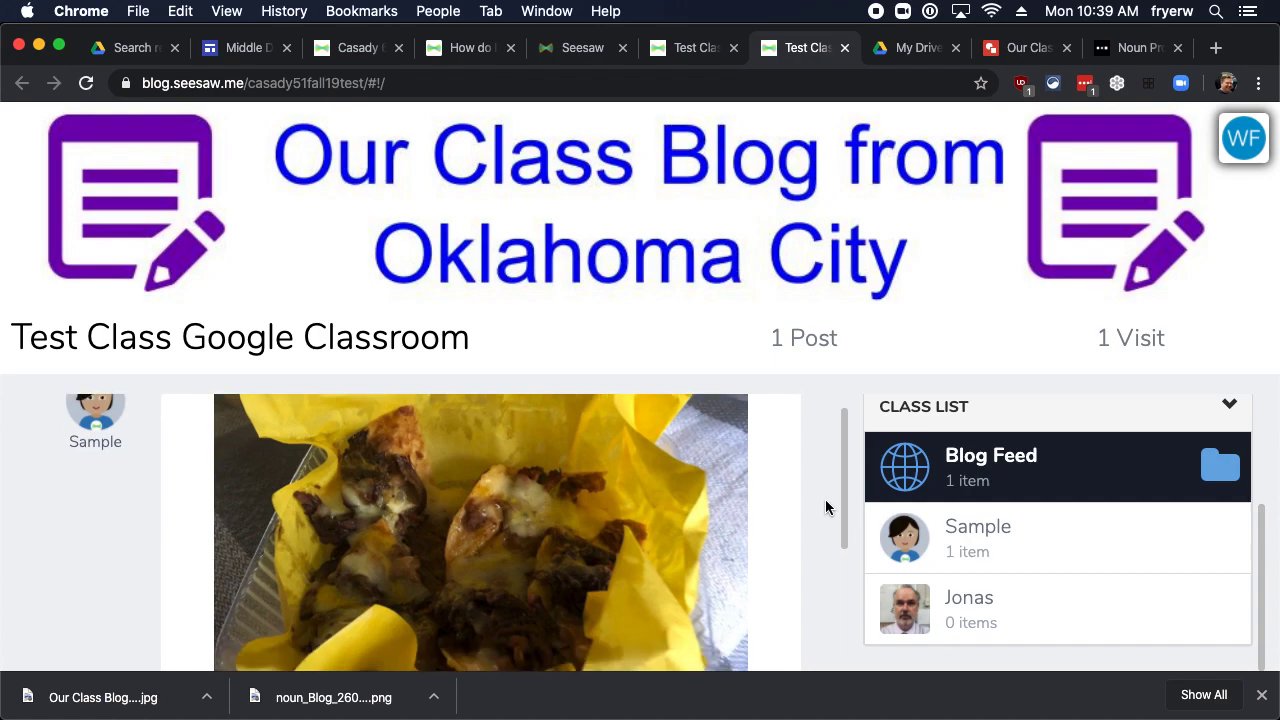
scroll(825, 499, "down", 2)
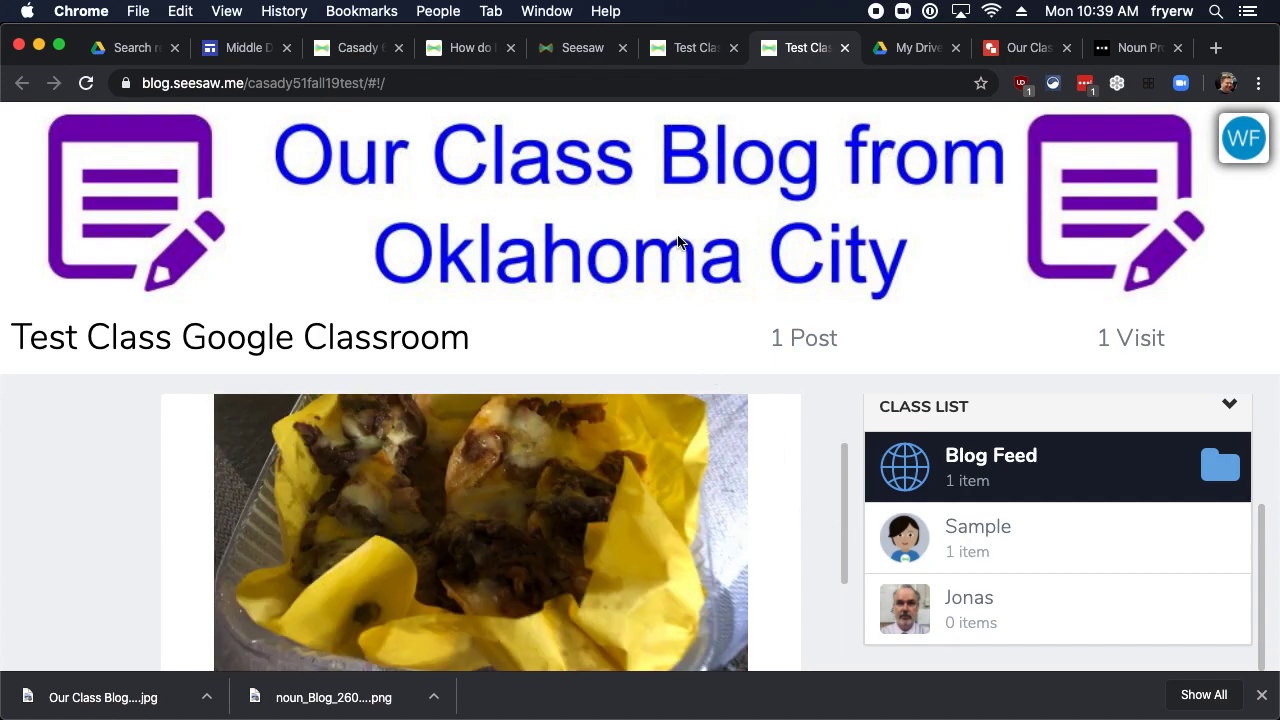
left_click(691, 51)
Skim the 'How do I use Seesaw Blogs?' help article, then return to the header drawing.
left_click(465, 48)
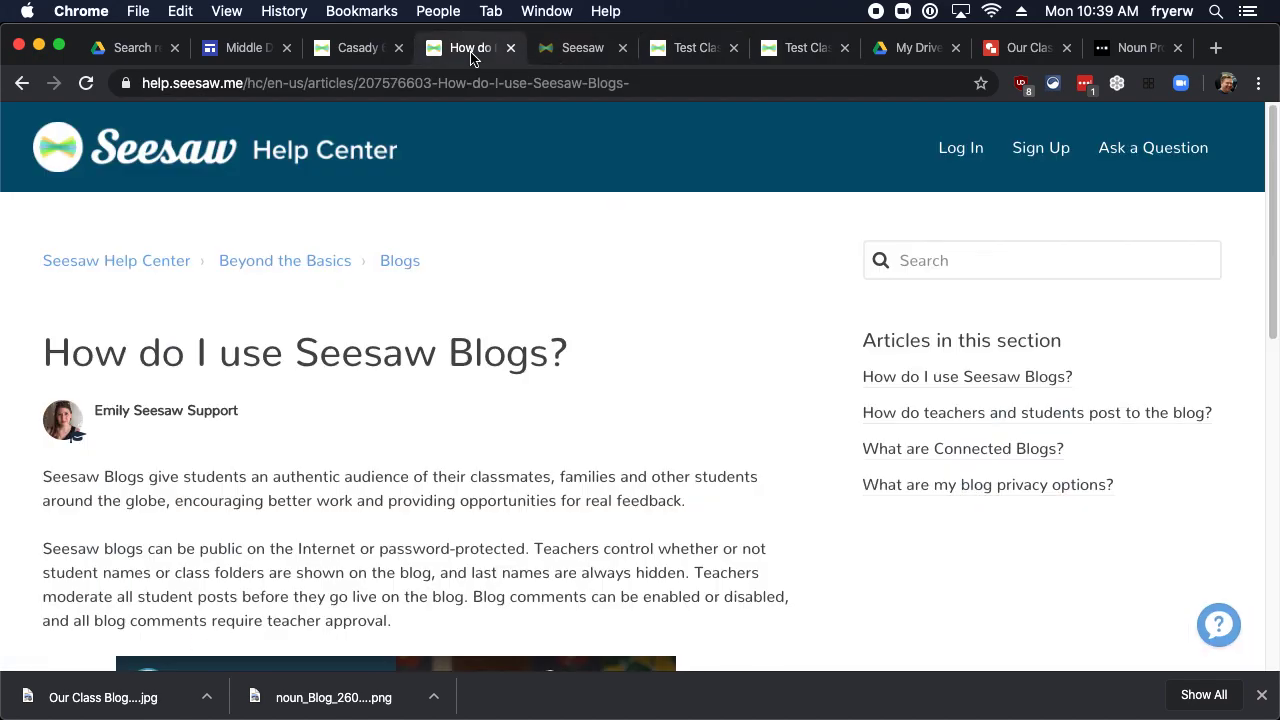
scroll(620, 270, "down", 3)
scroll(684, 287, "up", 3)
left_click(1020, 55)
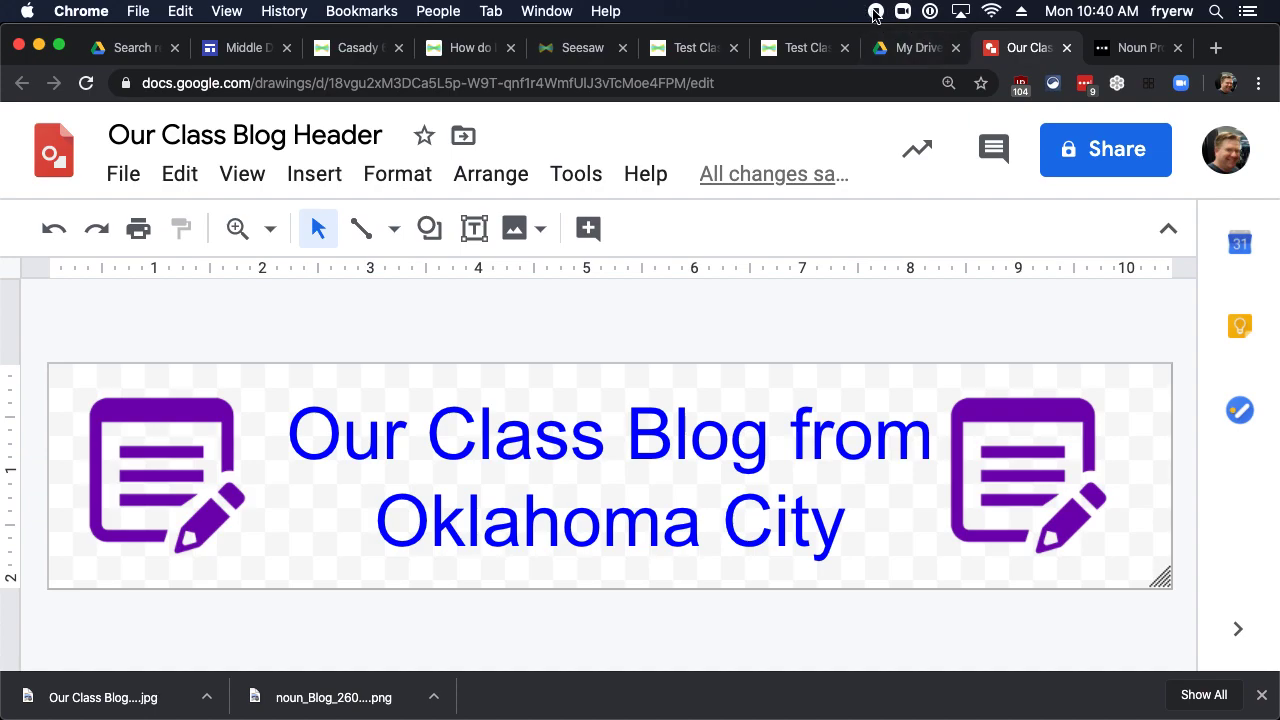
left_click(1216, 49)
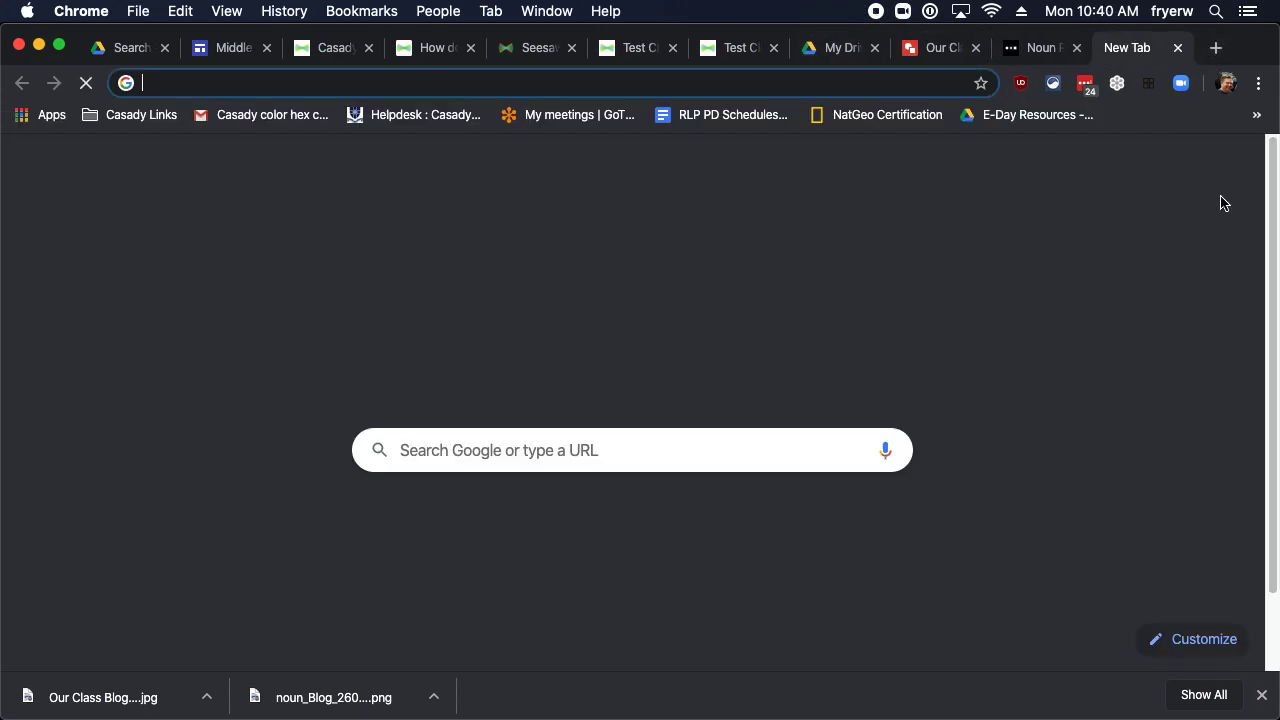
Load the support.casady.org remote learning support site and scroll down its home page.
type("su")
key("Return")
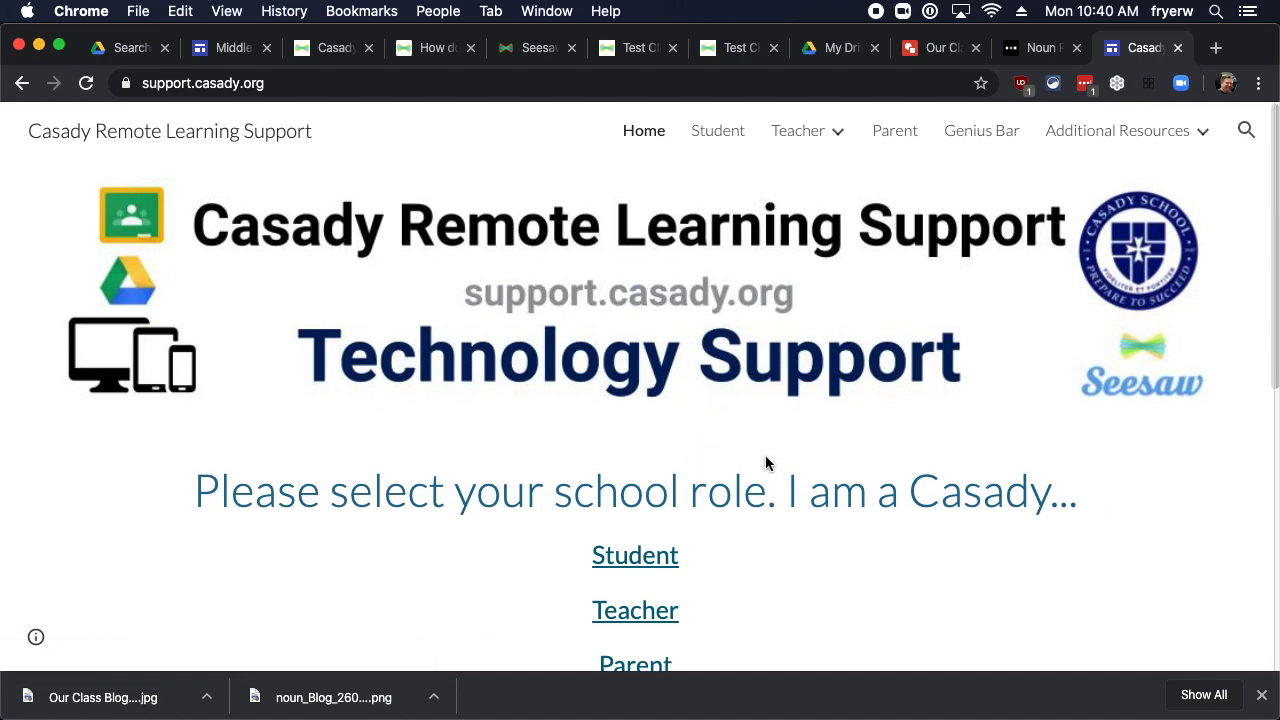
scroll(765, 455, "down", 1)
scroll(765, 457, "down", 2)
scroll(765, 460, "down", 1)
scroll(700, 440, "down", 5)
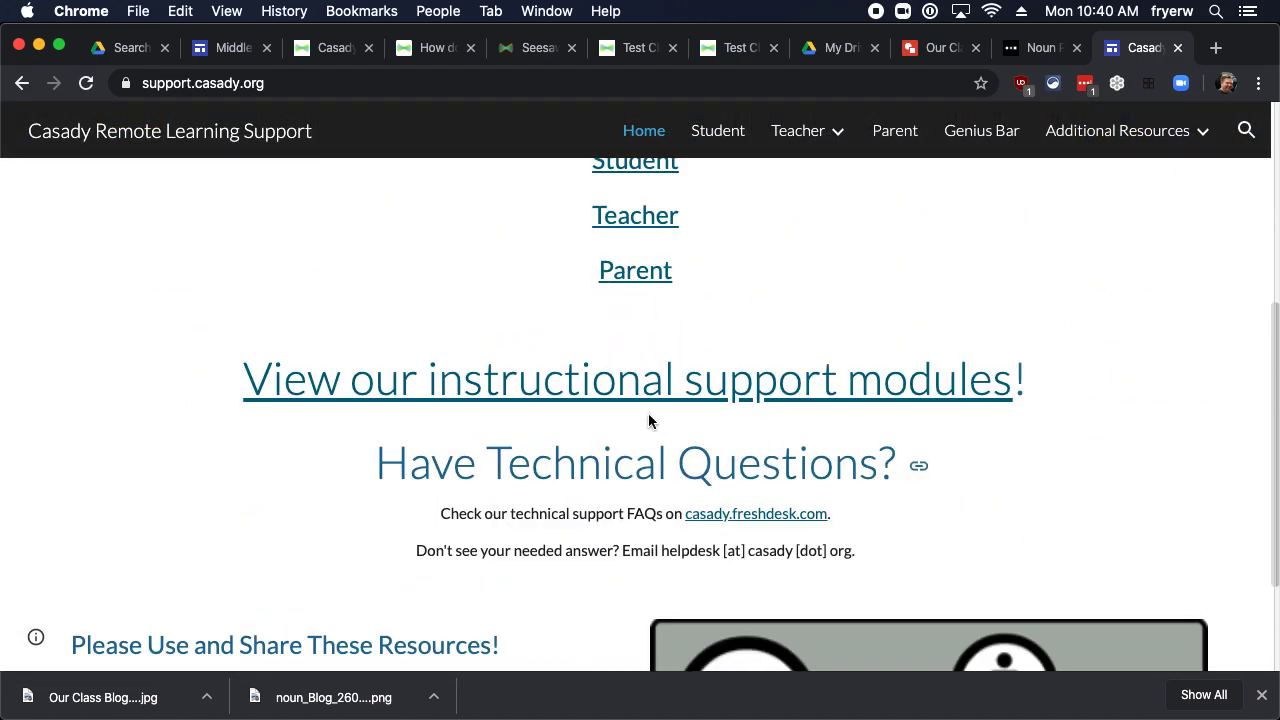
Open 'View our instructional support modules!' and browse the listed learning modules.
left_click(591, 395)
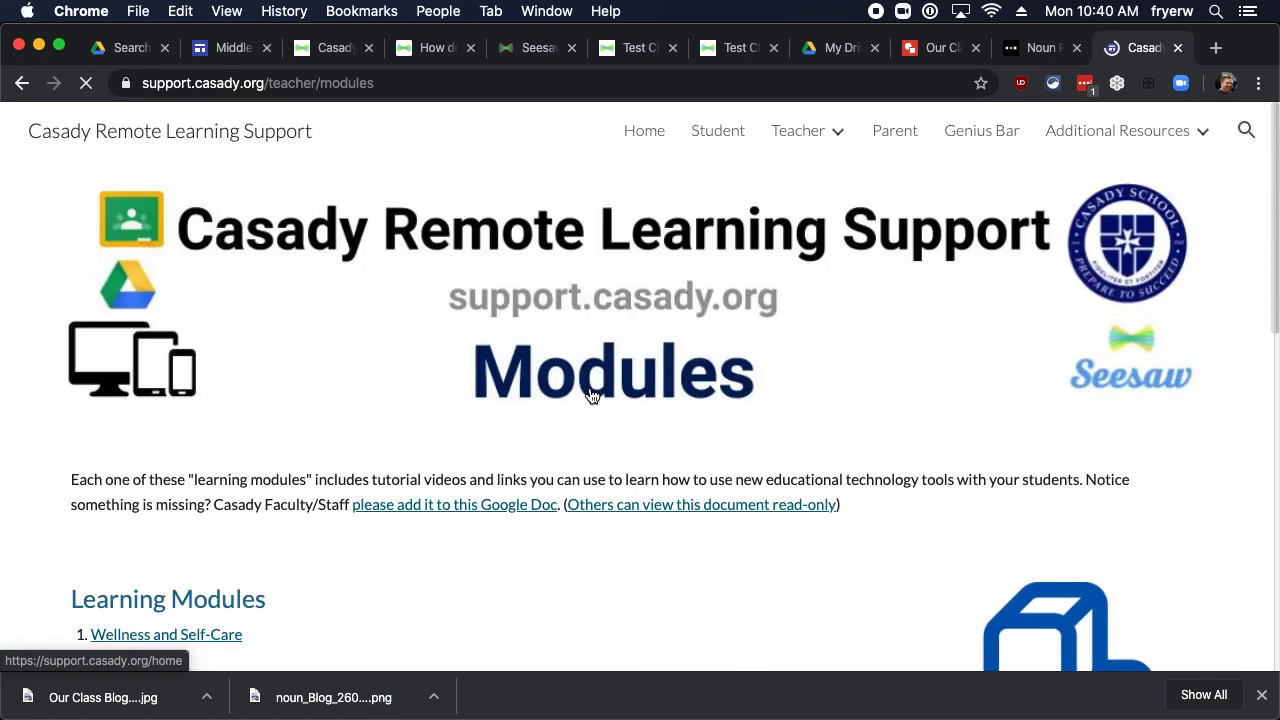
scroll(760, 508, "down", 1)
scroll(772, 507, "down", 3)
scroll(772, 507, "down", 3)
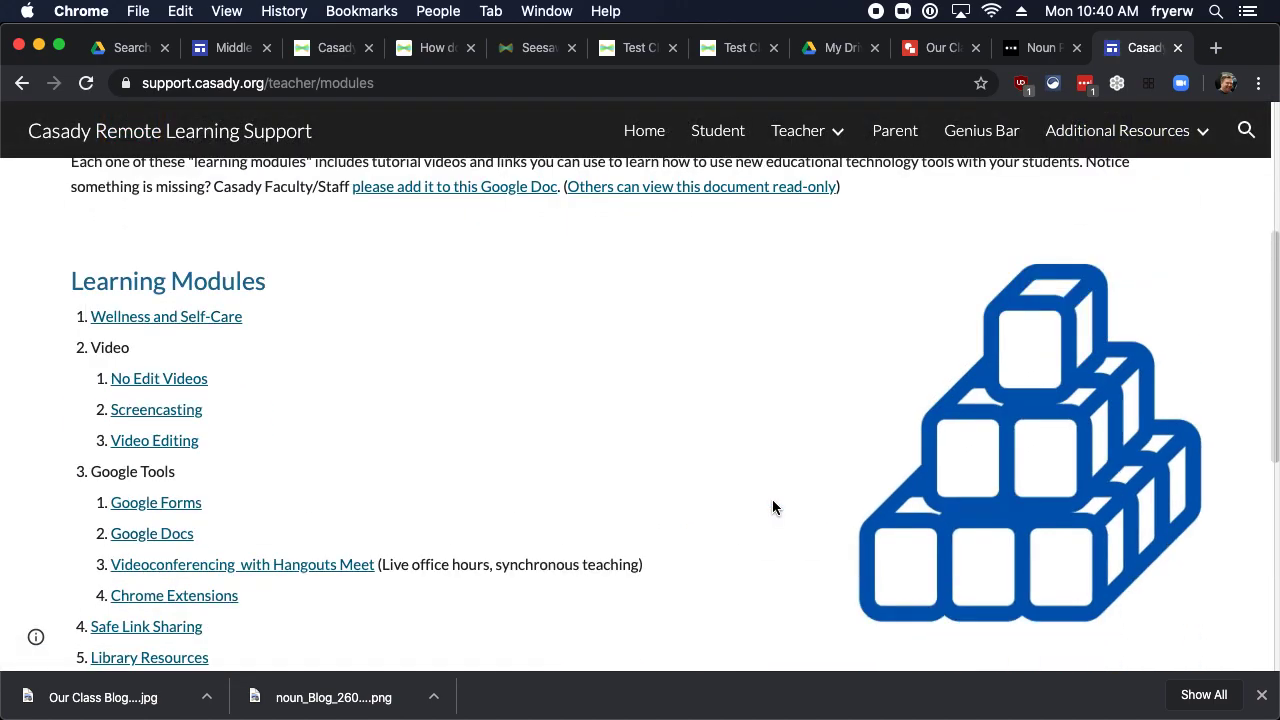
scroll(772, 507, "down", 2)
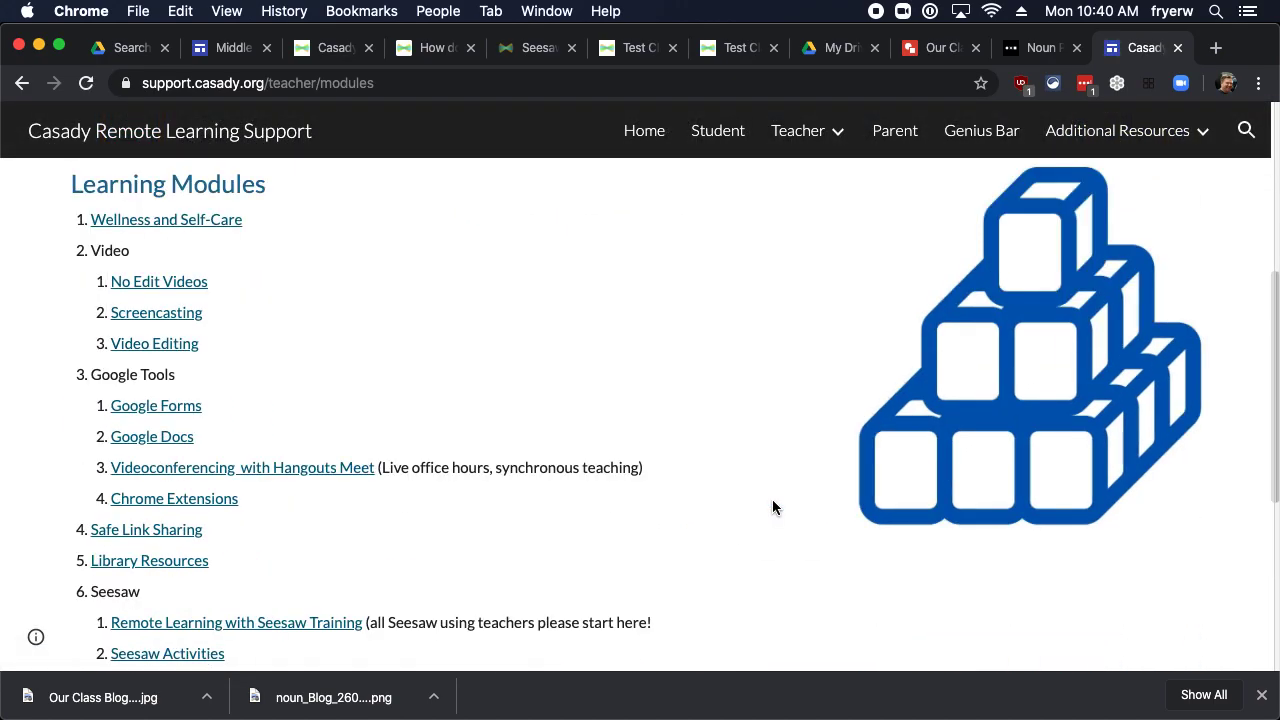
scroll(772, 507, "down", 2)
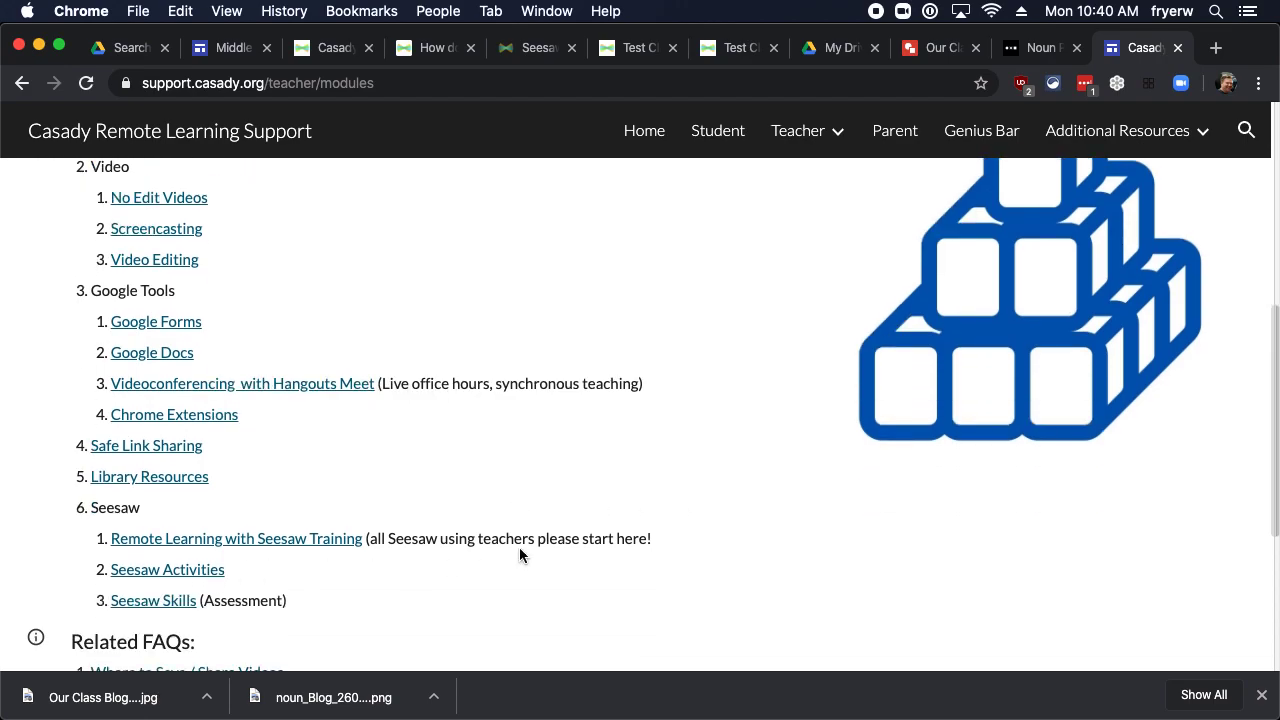
scroll(520, 550, "up", 10)
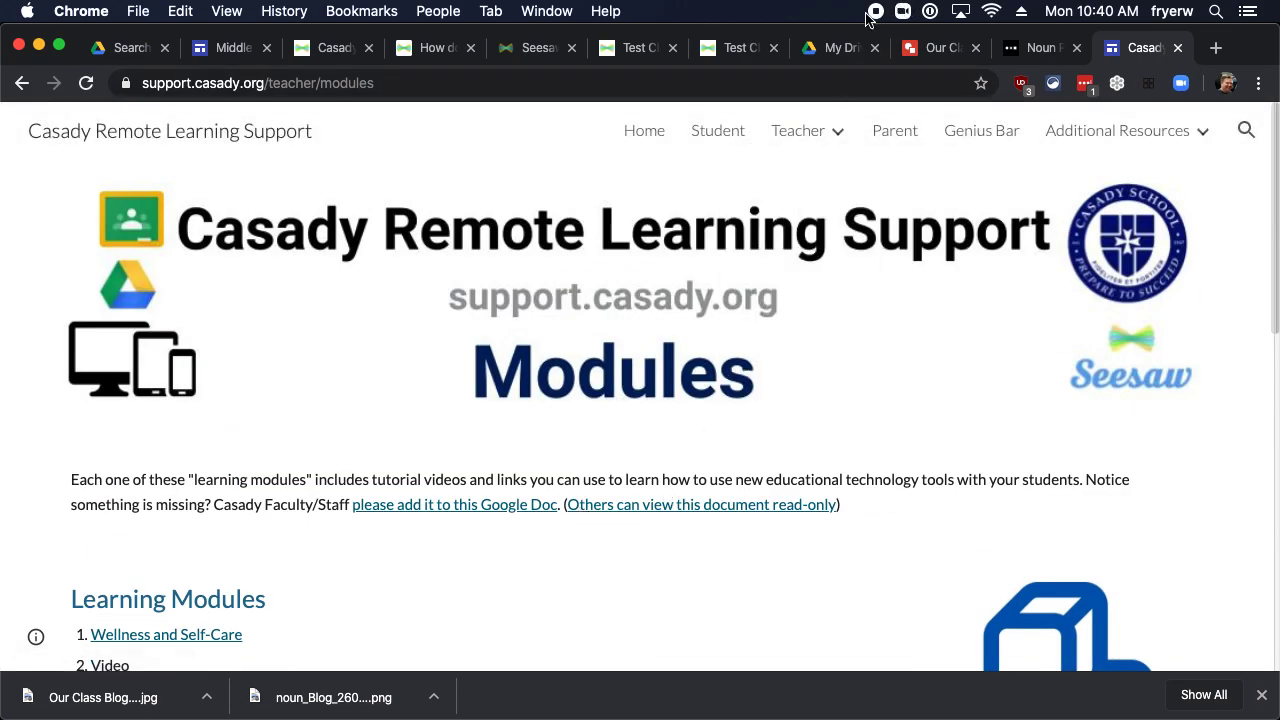